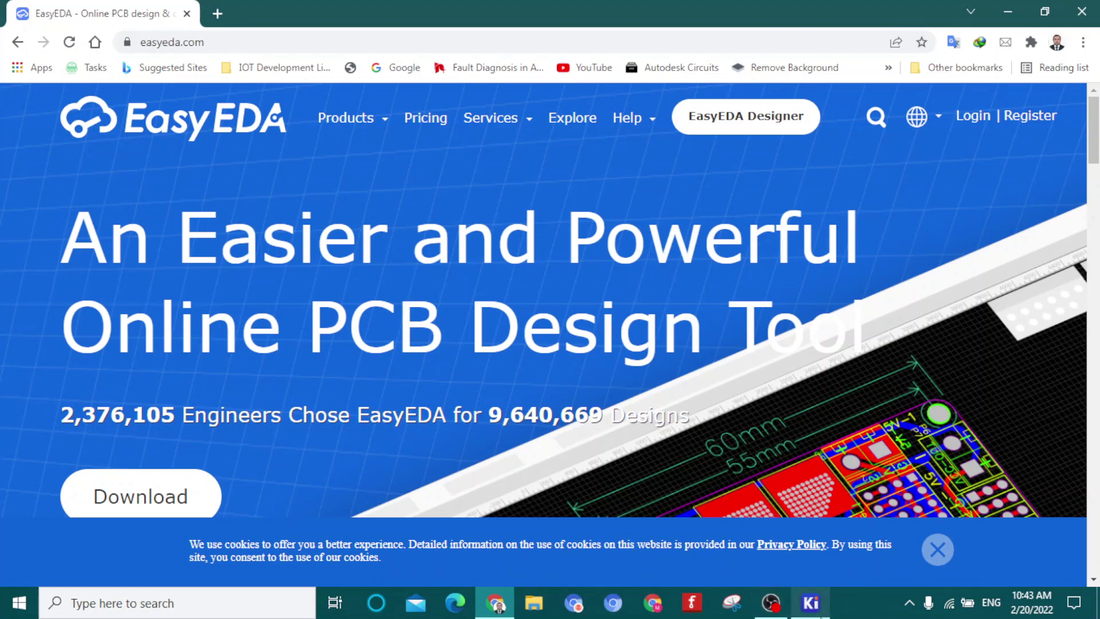
Switch to KiCad and create a new project named "LED with battery" in the Documents folder
{"action": "left_click", "coordinate": [812, 602]}
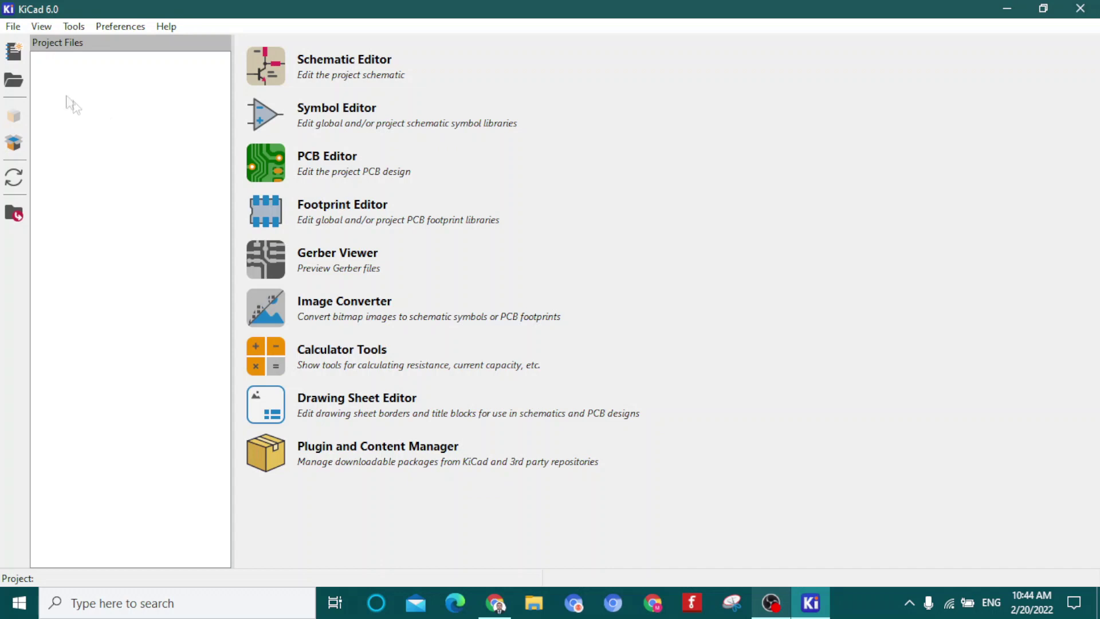
{"action": "left_click", "coordinate": [8, 27]}
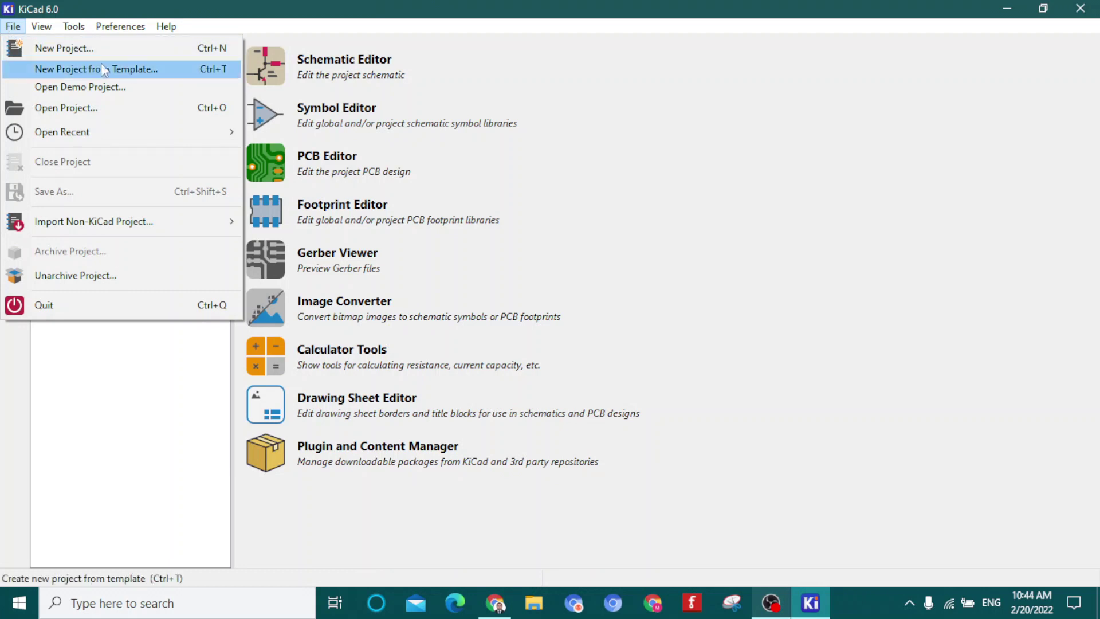
{"action": "left_click", "coordinate": [134, 50]}
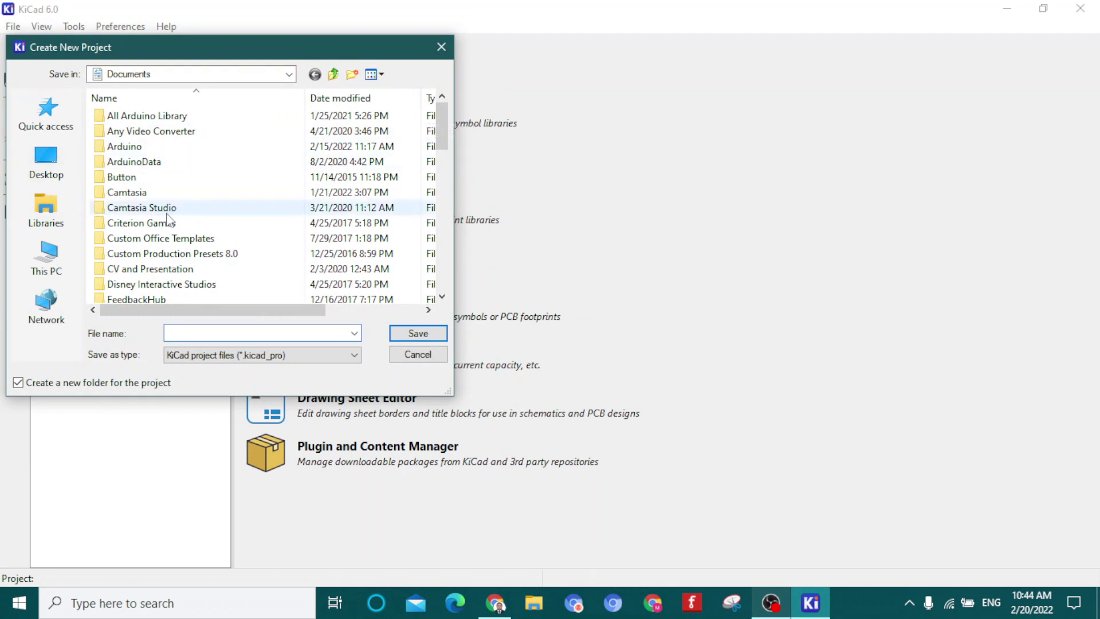
{"action": "type", "text": "LED"}
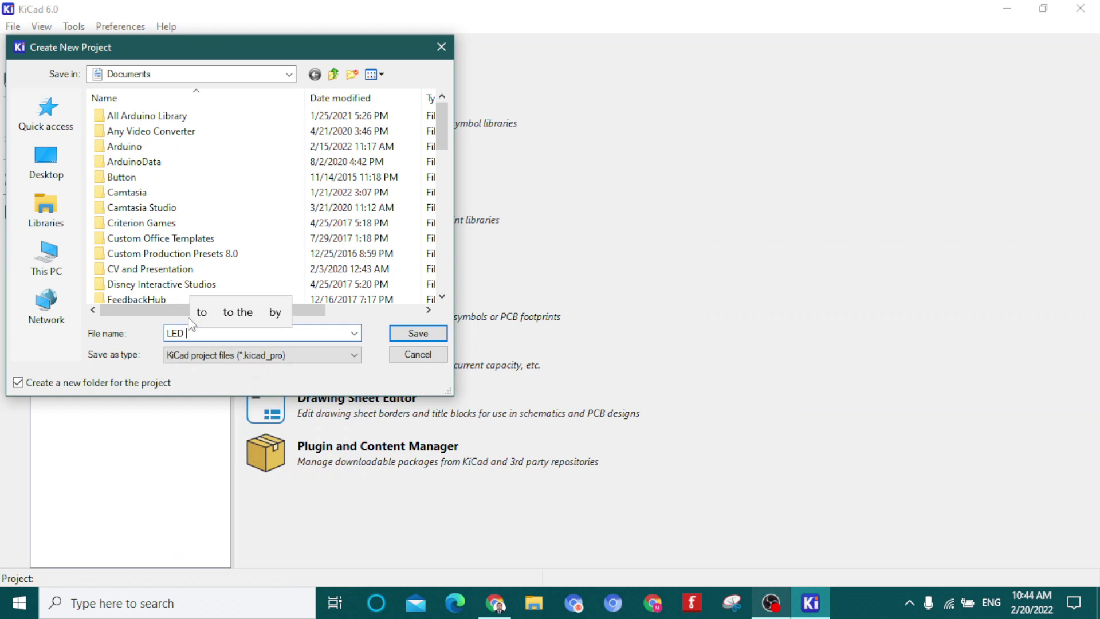
{"action": "type", "text": " with ba"}
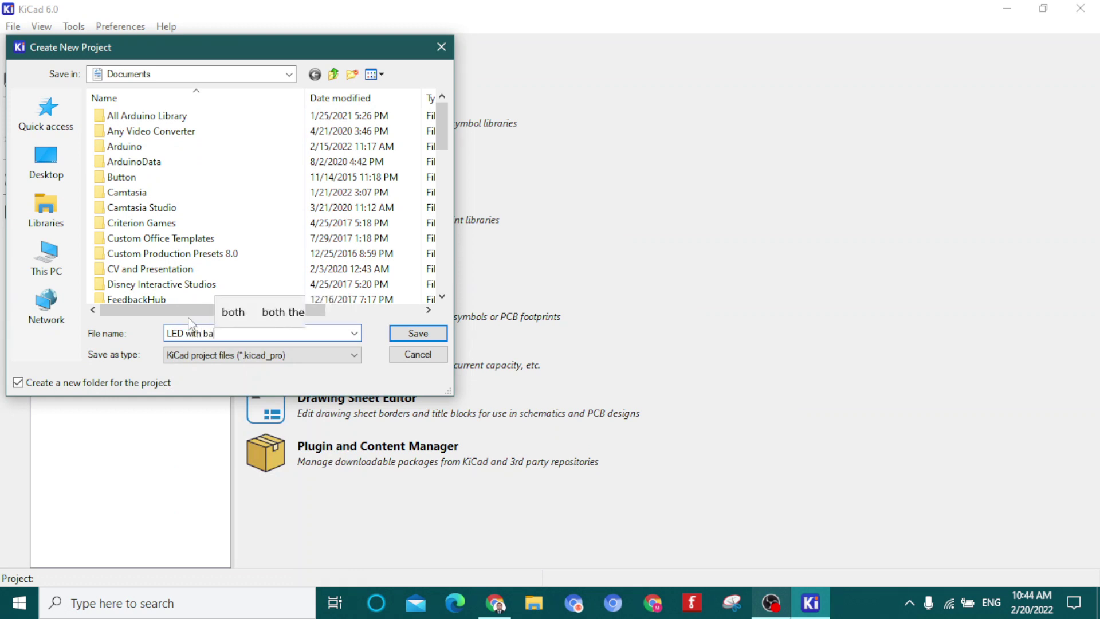
{"action": "type", "text": "ttery"}
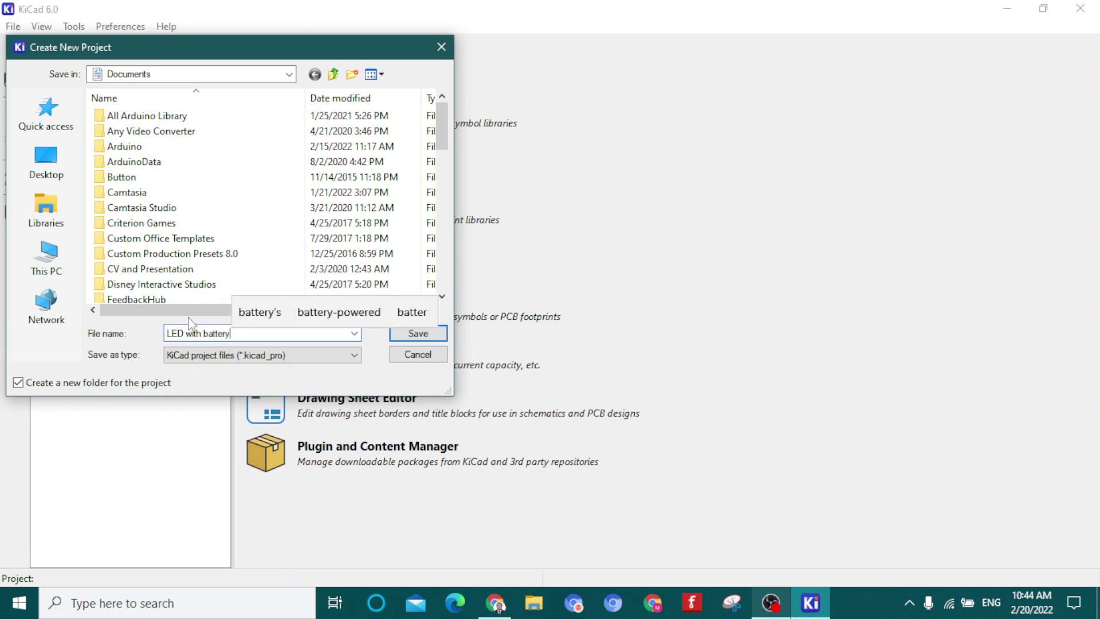
{"action": "left_click", "coordinate": [415, 339]}
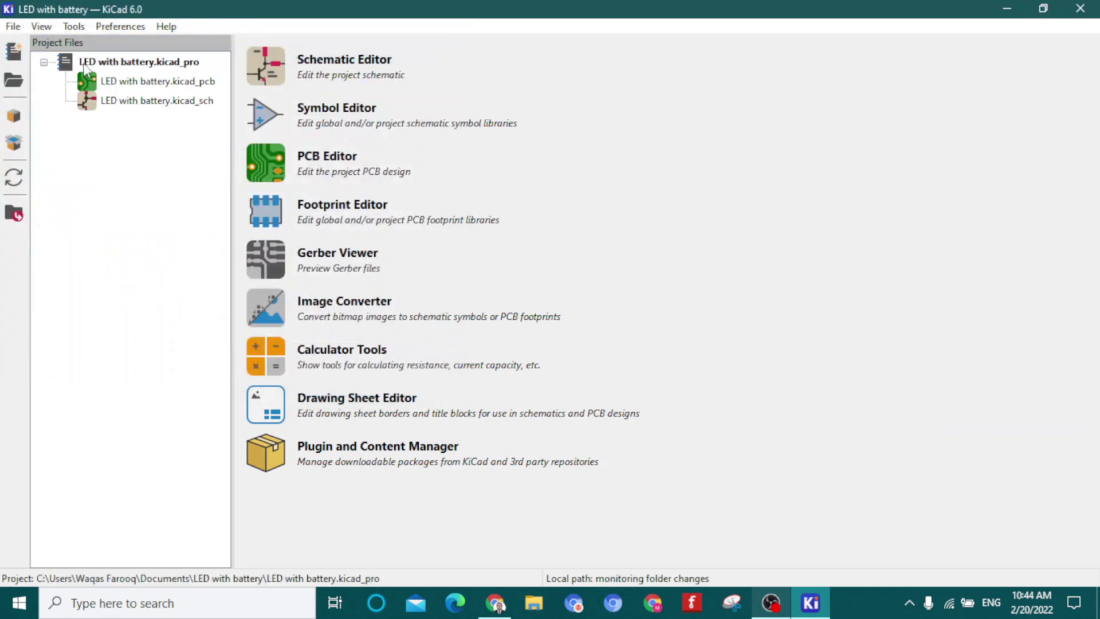
Open the project's schematic file, LED with battery.kicad_sch, in the Schematic Editor
{"action": "left_click", "coordinate": [115, 83]}
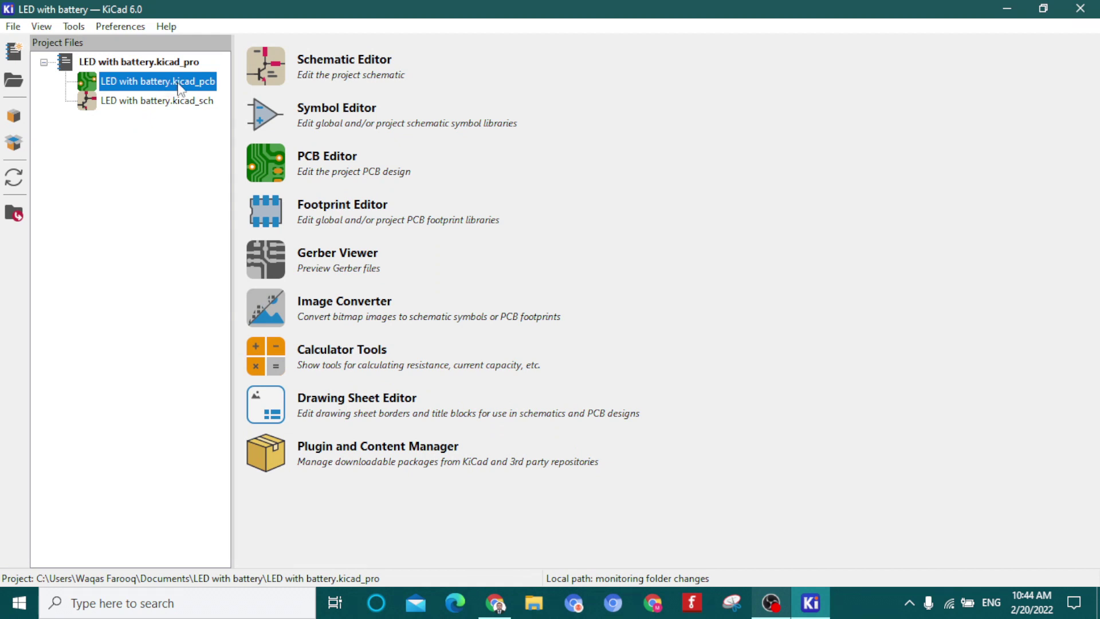
{"action": "left_click", "coordinate": [182, 102]}
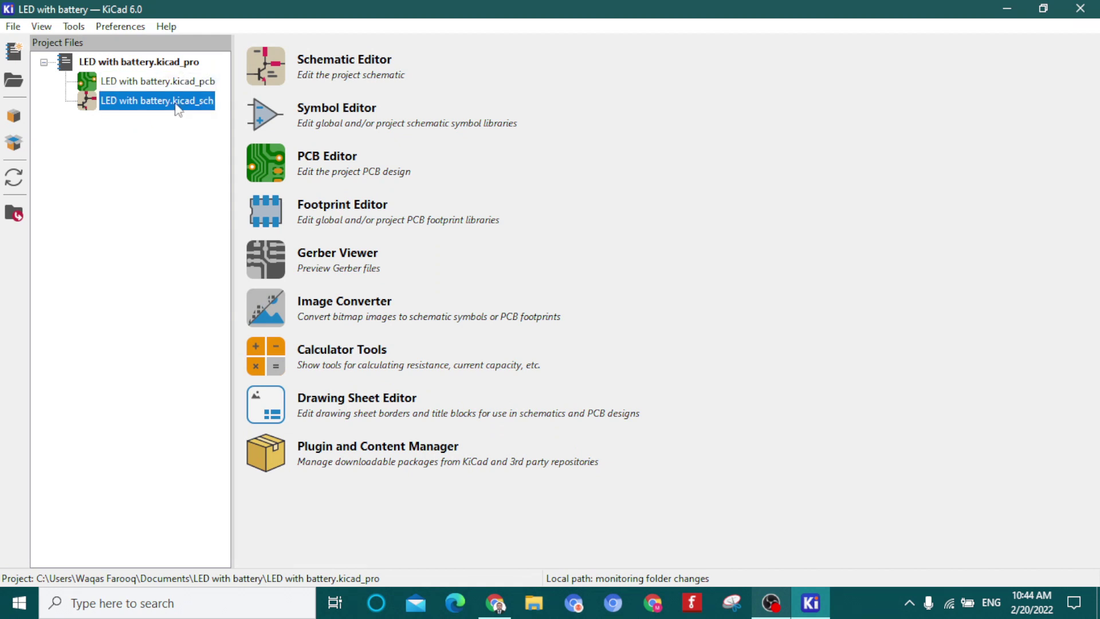
{"action": "left_click", "coordinate": [207, 84]}
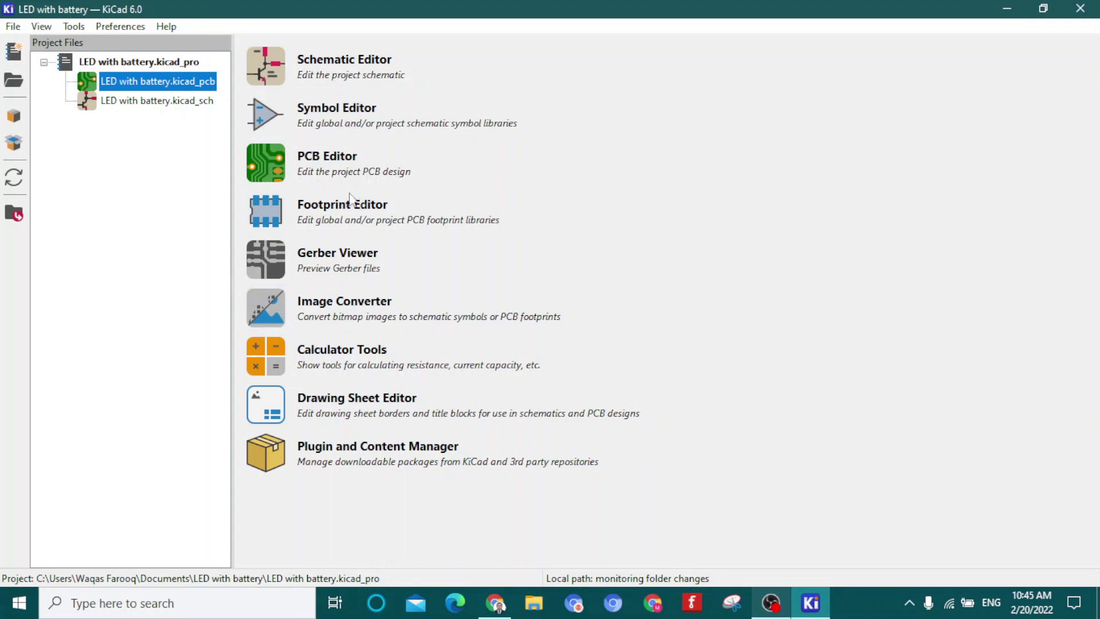
{"action": "left_click", "coordinate": [164, 103]}
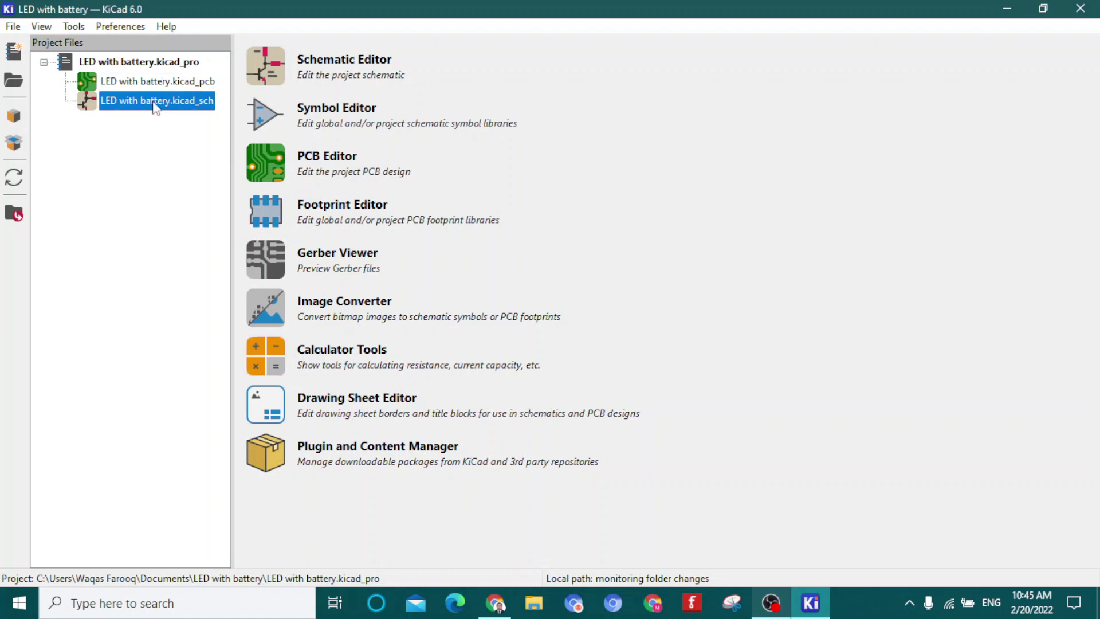
{"action": "double_click", "coordinate": [189, 105]}
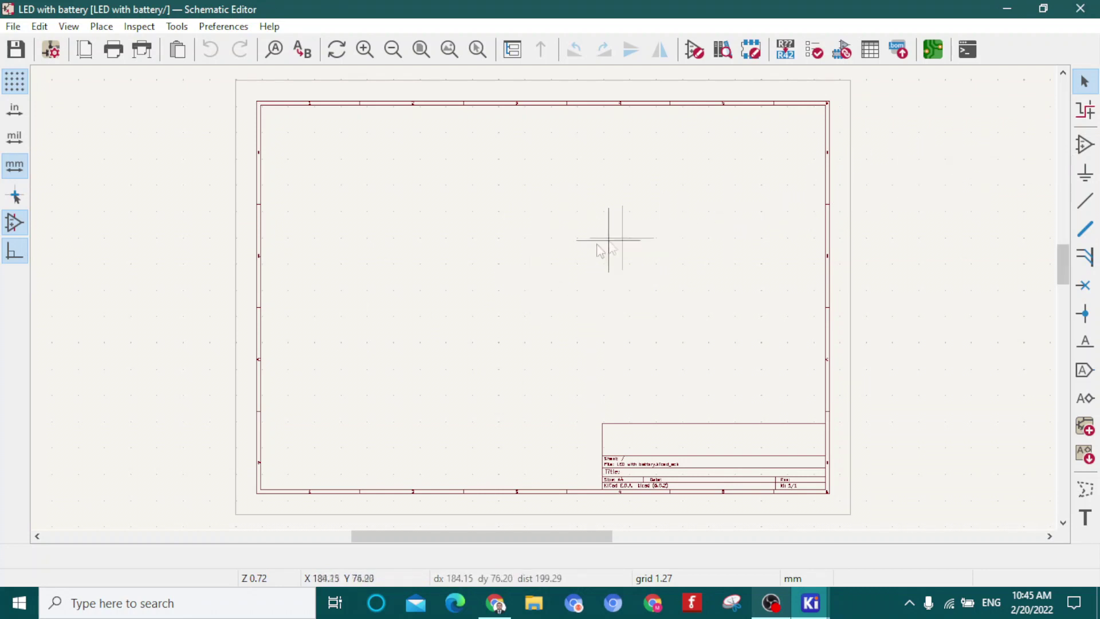
Find the LED symbol in the Device library and place it in the upper middle of the schematic sheet
{"action": "left_click", "coordinate": [1084, 145]}
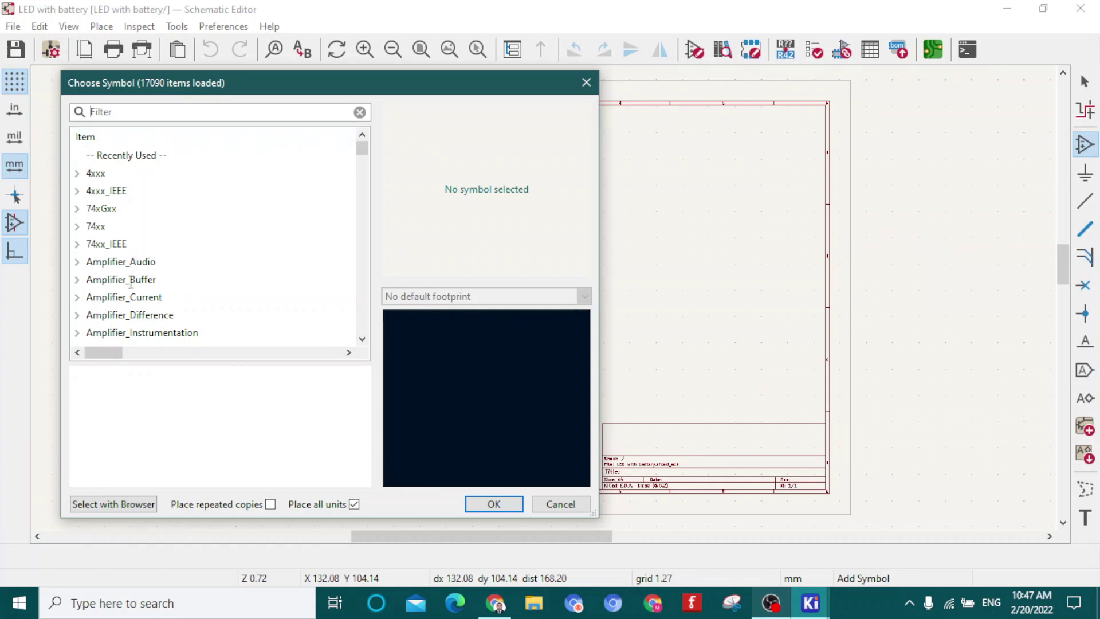
{"action": "scroll", "coordinate": [133, 275], "scroll_direction": "down", "scroll_amount": 4}
{"action": "scroll", "coordinate": [132, 278], "scroll_direction": "up", "scroll_amount": 3}
{"action": "scroll", "coordinate": [130, 282], "scroll_direction": "down", "scroll_amount": 7}
{"action": "scroll", "coordinate": [130, 283], "scroll_direction": "down", "scroll_amount": 5}
{"action": "scroll", "coordinate": [132, 241], "scroll_direction": "up", "scroll_amount": 12}
{"action": "type", "text": "le"}
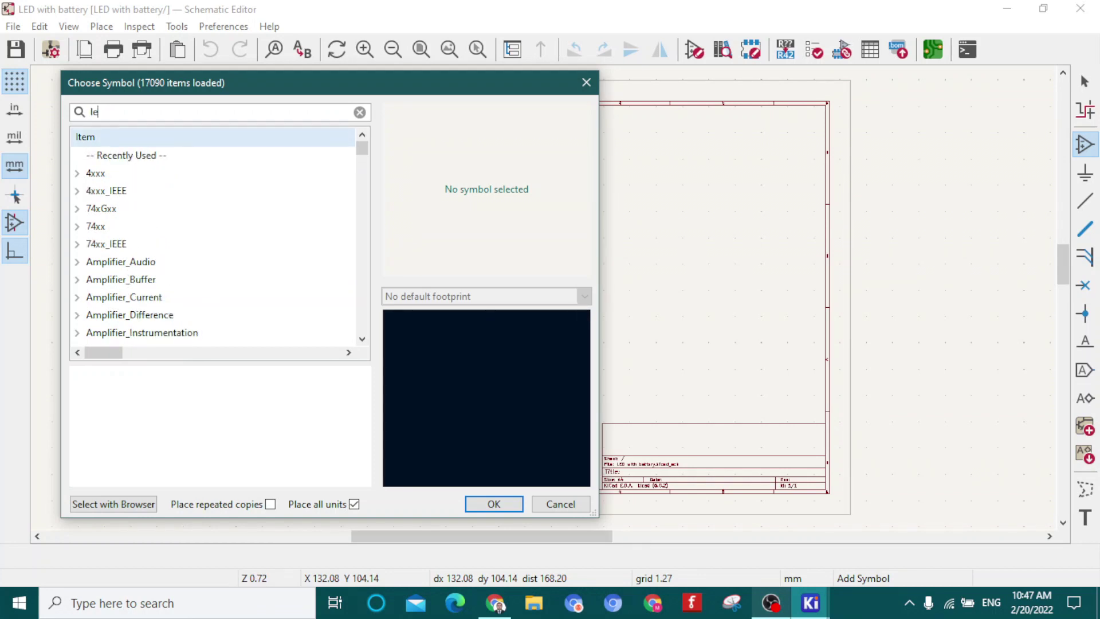
{"action": "type", "text": "d"}
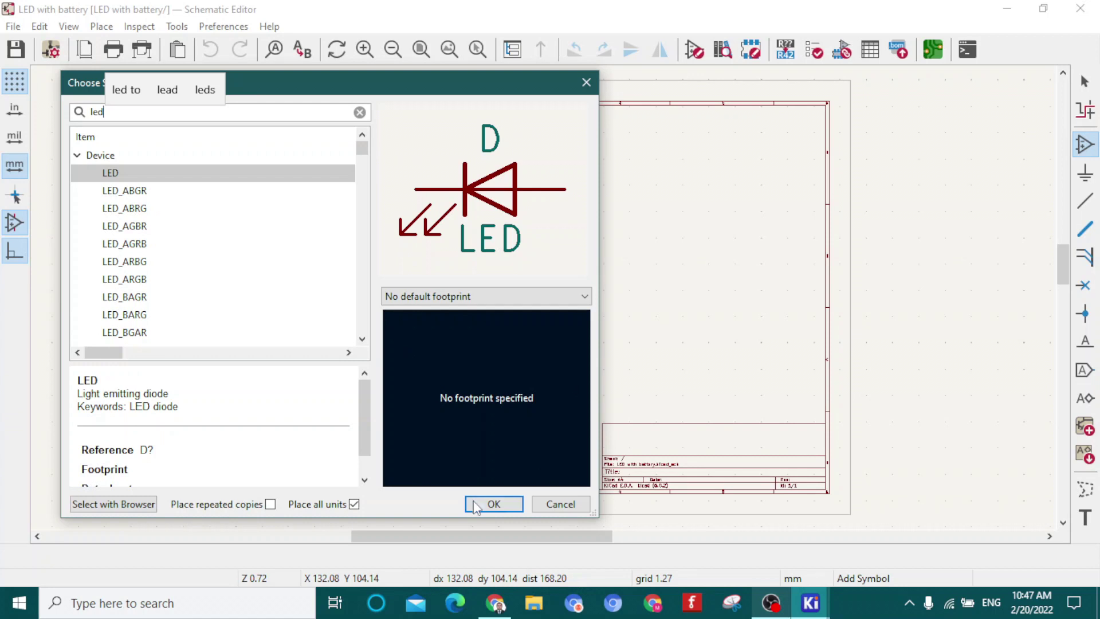
{"action": "left_click", "coordinate": [493, 504]}
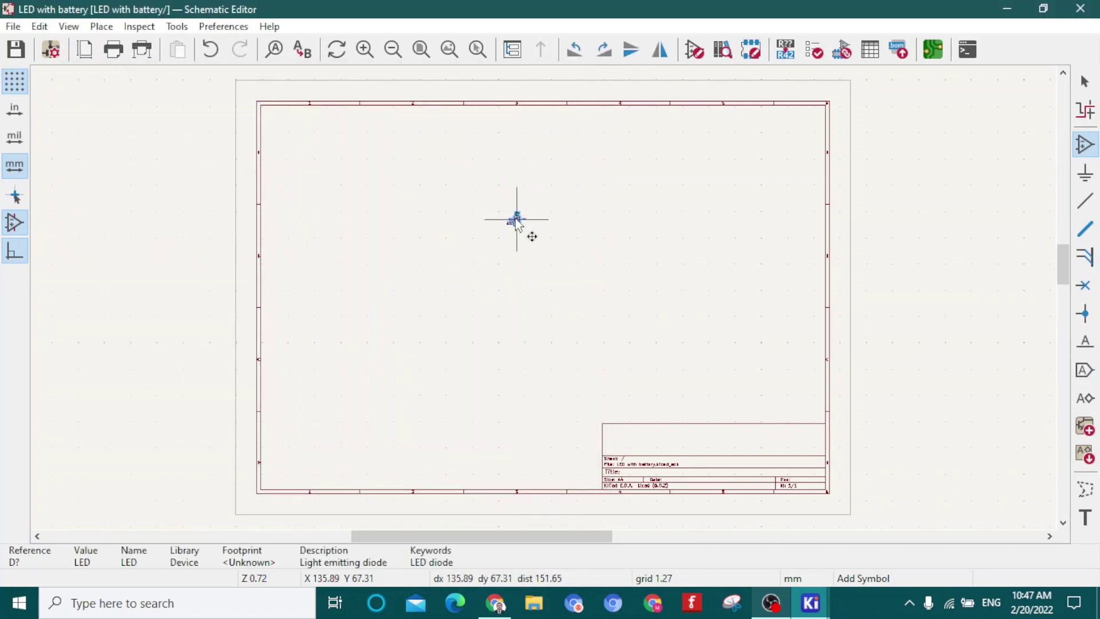
{"action": "scroll", "coordinate": [542, 298], "scroll_direction": "up", "scroll_amount": 6}
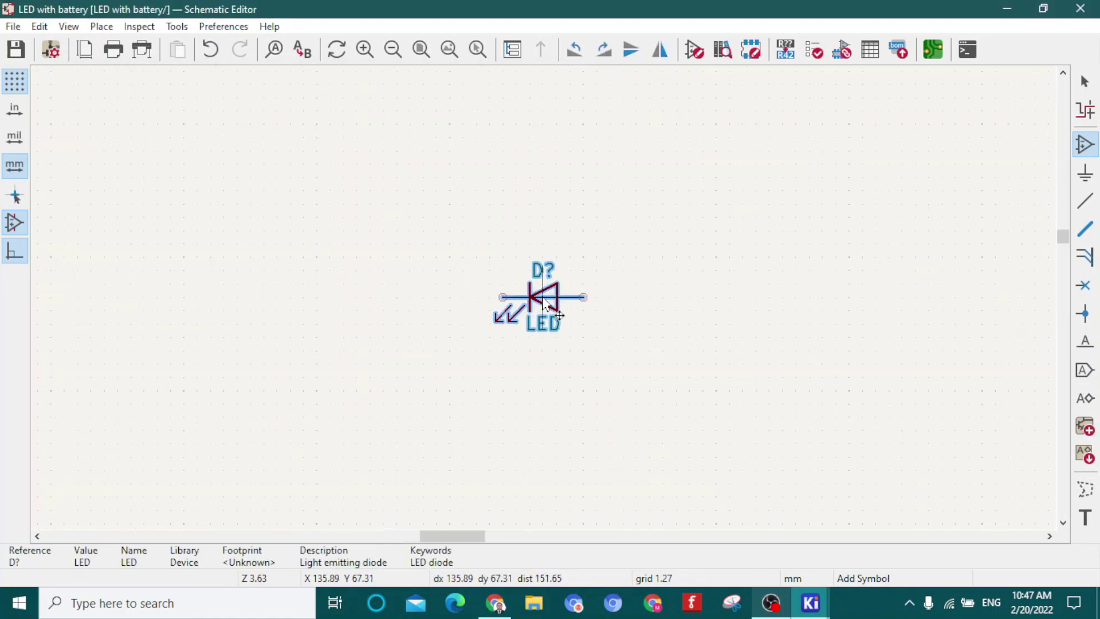
{"action": "left_click", "coordinate": [543, 302]}
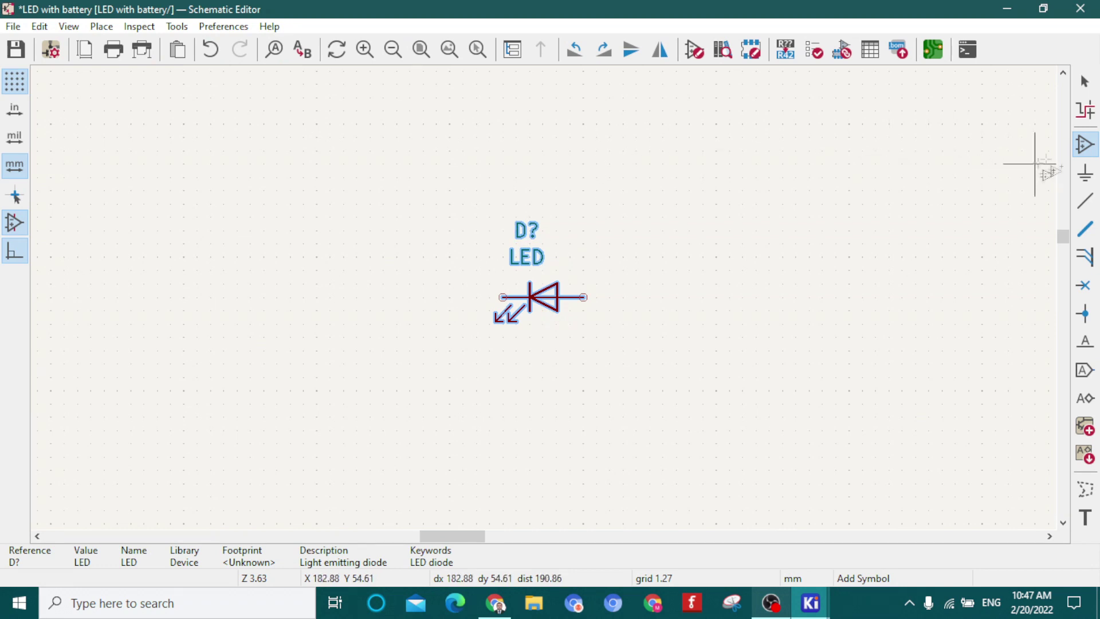
{"action": "key", "text": "Escape"}
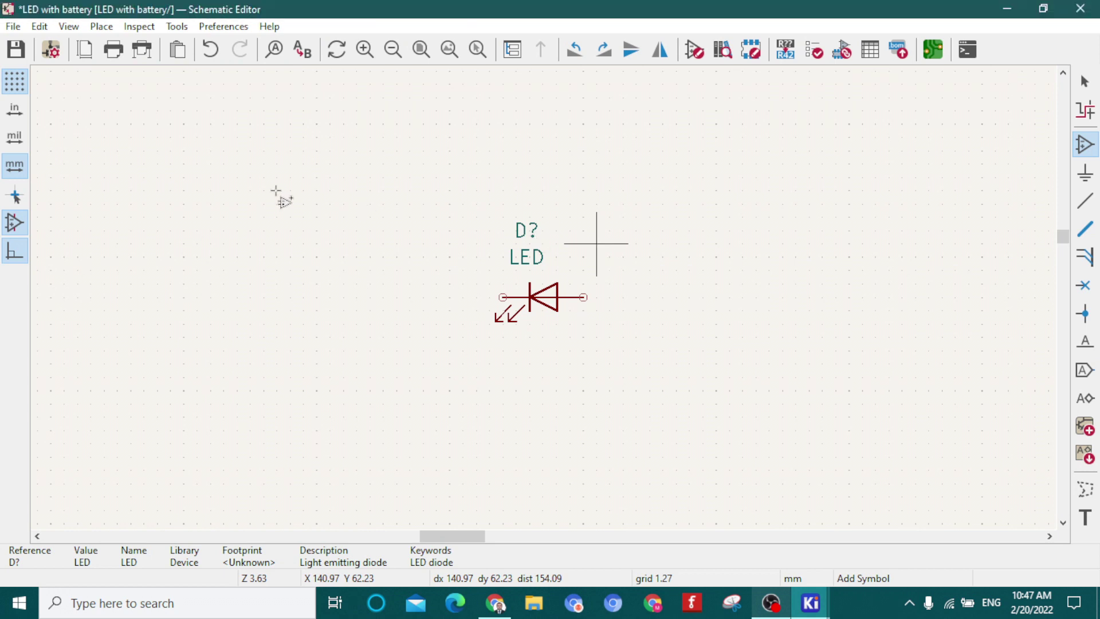
Add the resistor symbol R from the Device library, placing it vertically below and to the right of the LED
{"action": "left_click", "coordinate": [216, 161]}
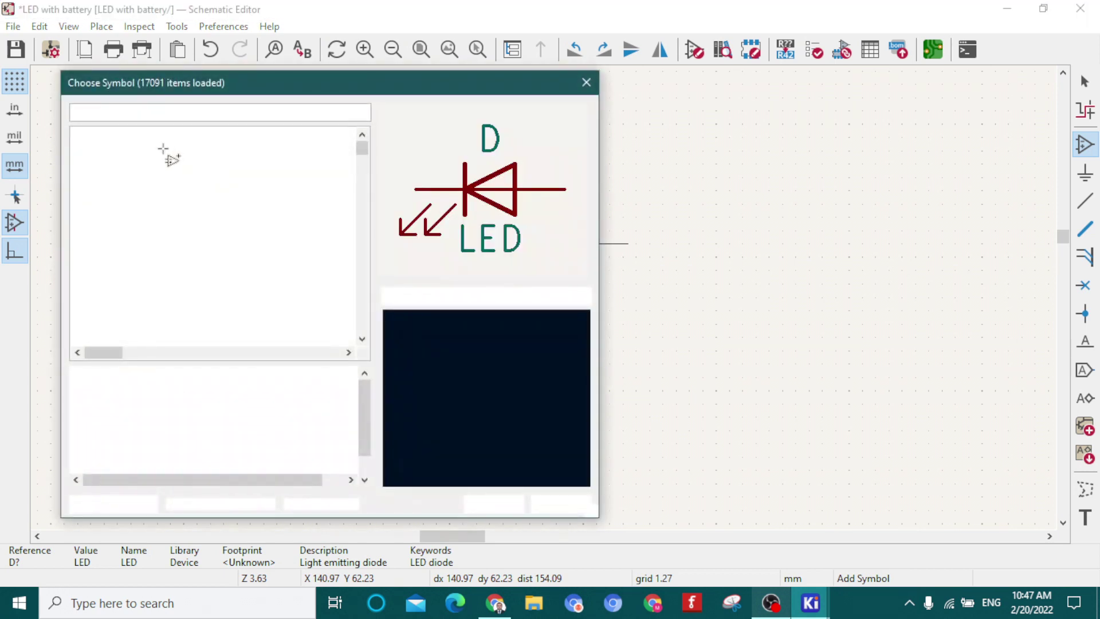
{"action": "type", "text": "r"}
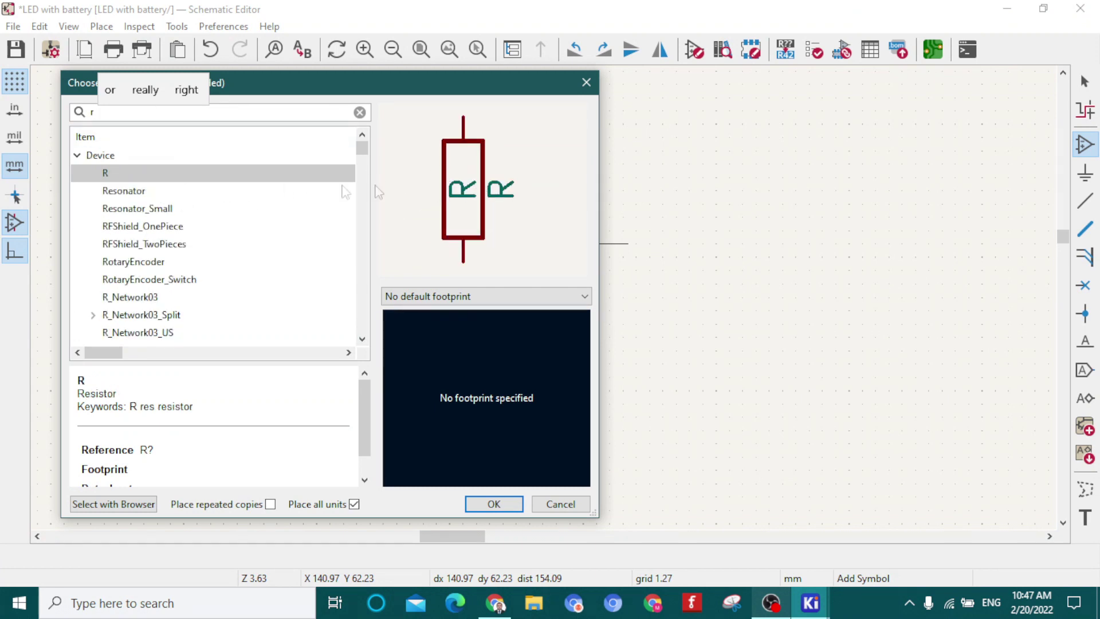
{"action": "left_click", "coordinate": [486, 502]}
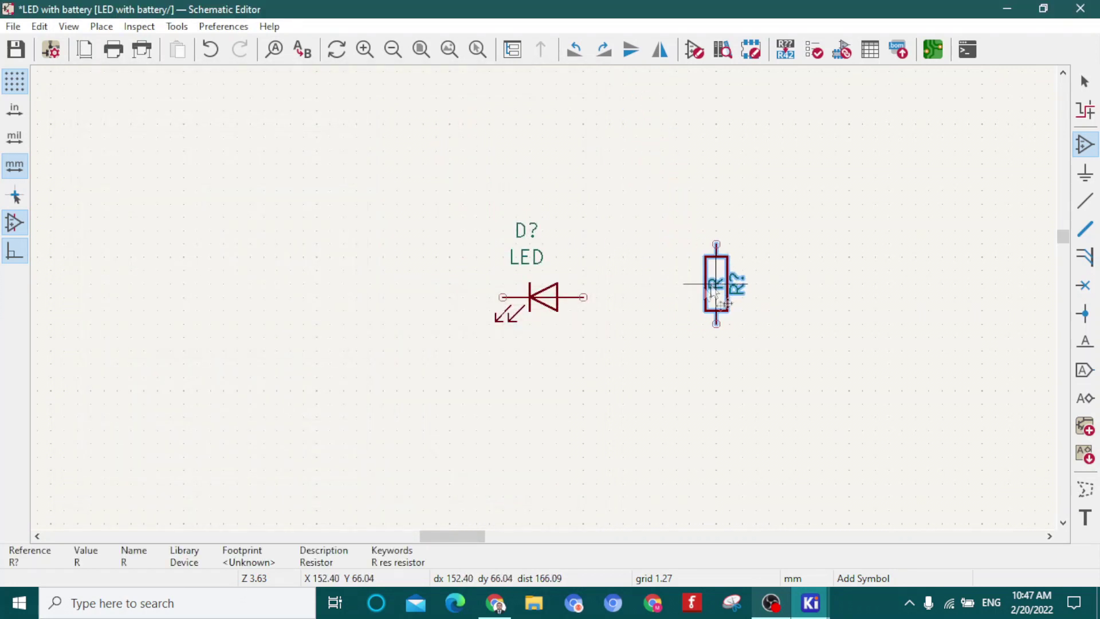
{"action": "left_click", "coordinate": [624, 377]}
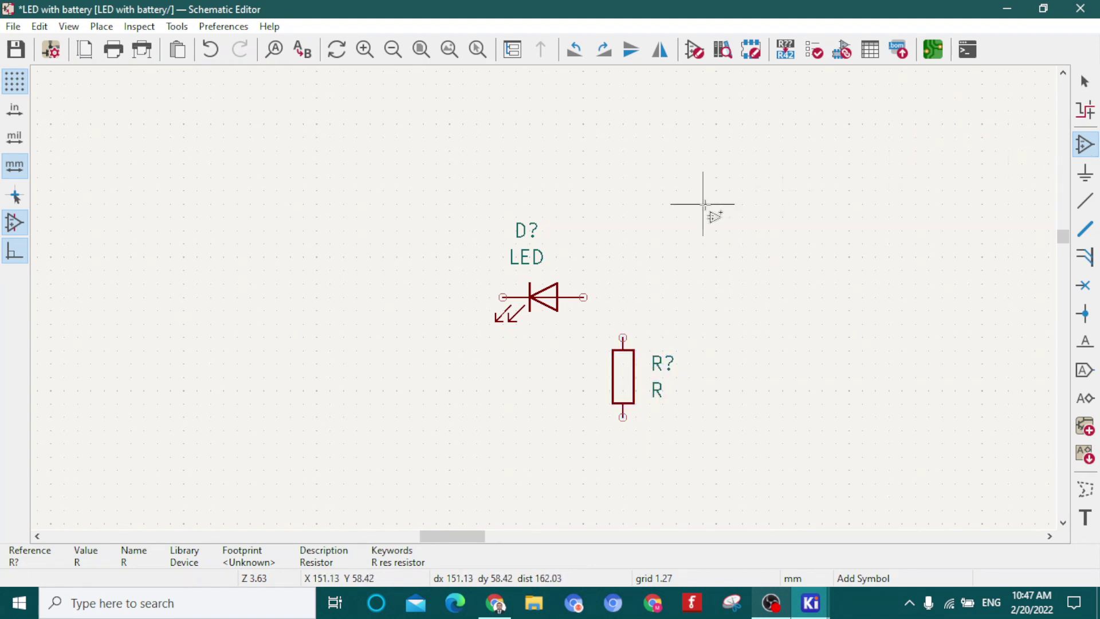
Add the Battery_Cell symbol from the Device library below the LED, to the left of the resistor, and return to selection mode
{"action": "left_click", "coordinate": [372, 205]}
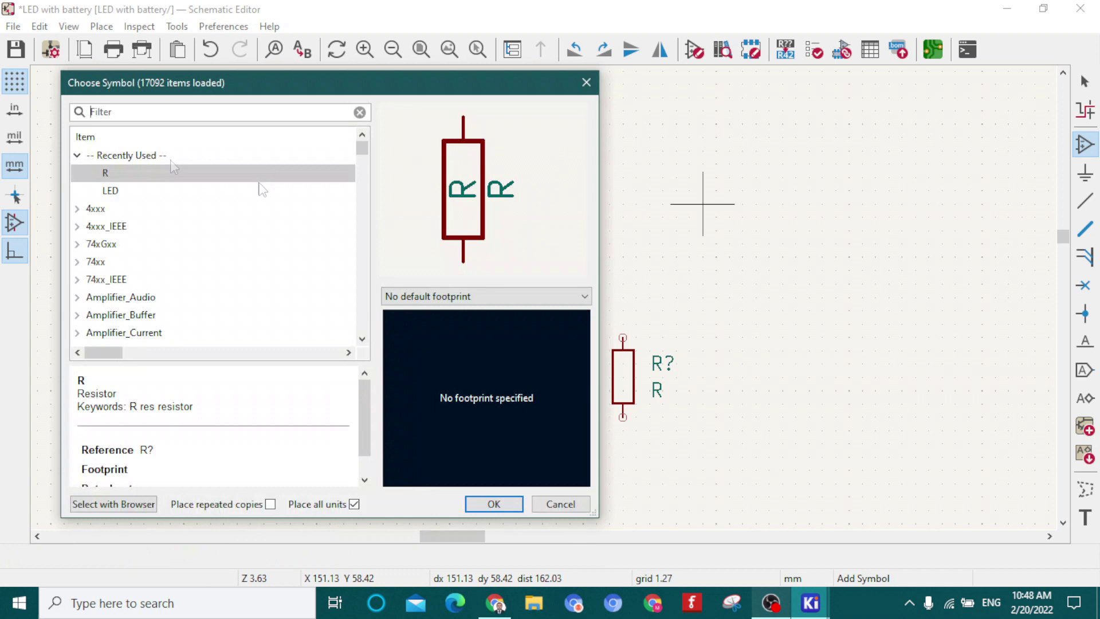
{"action": "type", "text": "batt"}
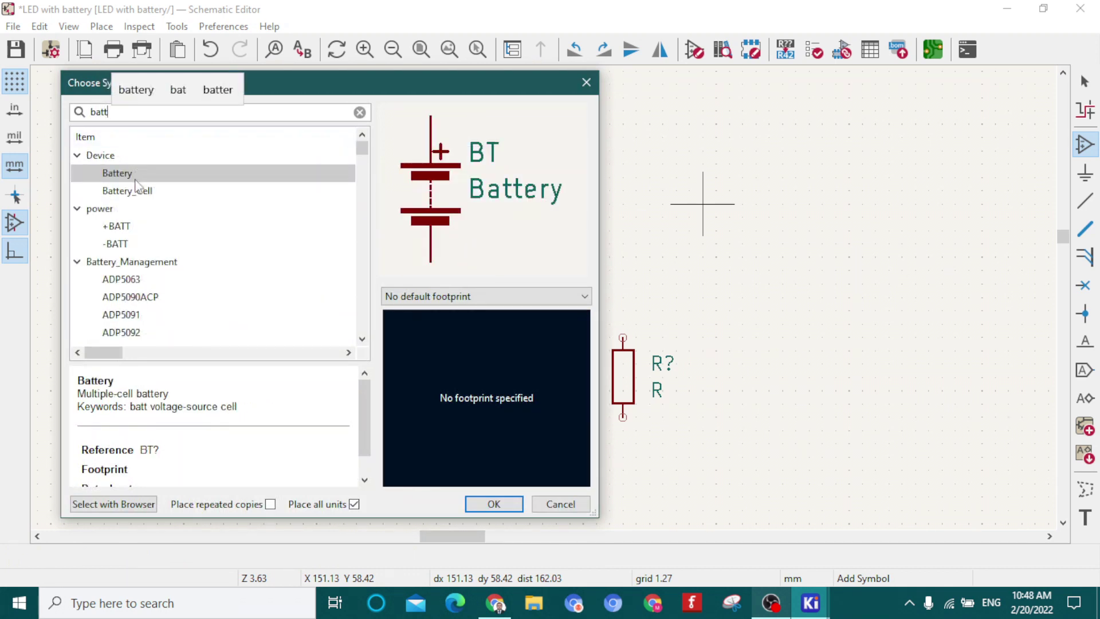
{"action": "key", "text": "Down"}
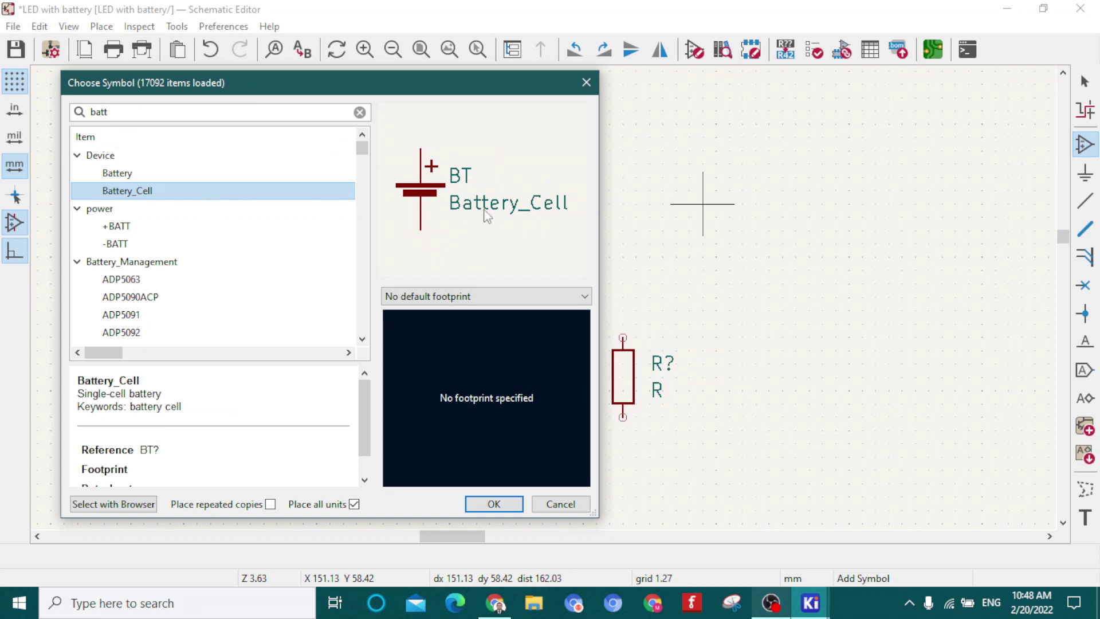
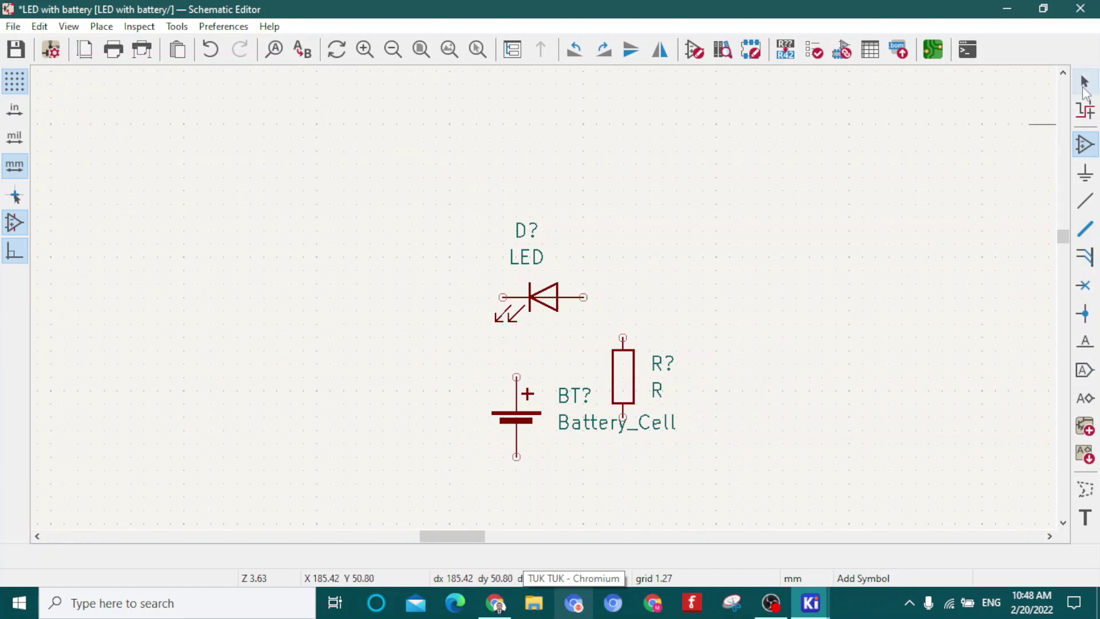
{"action": "left_click", "coordinate": [1085, 86]}
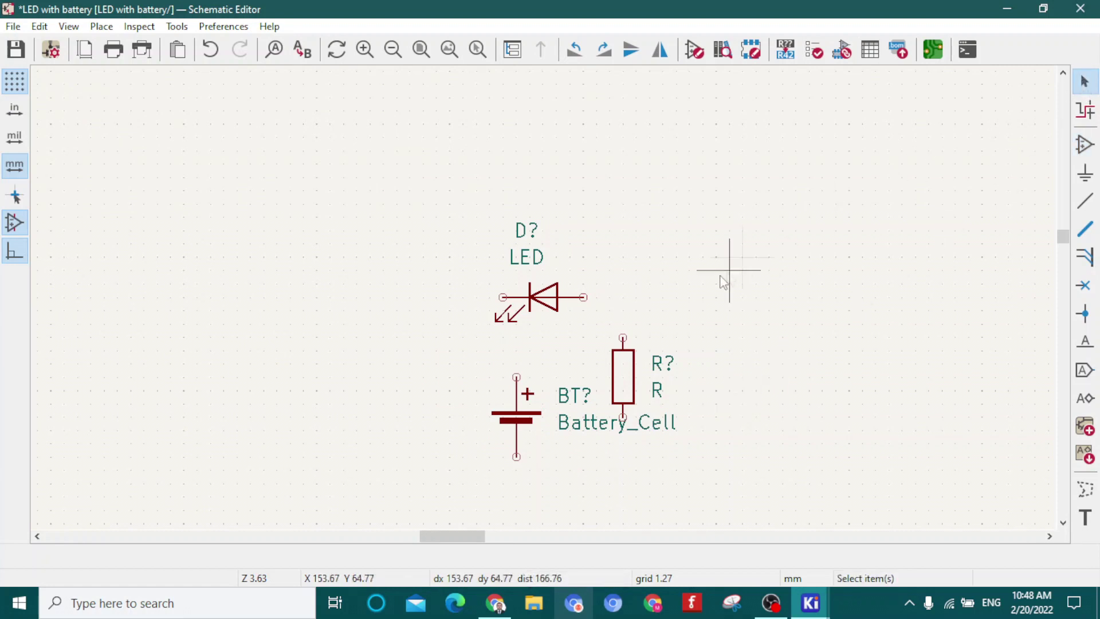
Move the LED up and to the right, and shift the resistor further right, away from the battery cell
{"action": "left_click", "coordinate": [555, 316]}
{"action": "left_click_drag", "start_coordinate": [564, 313], "coordinate": [591, 264]}
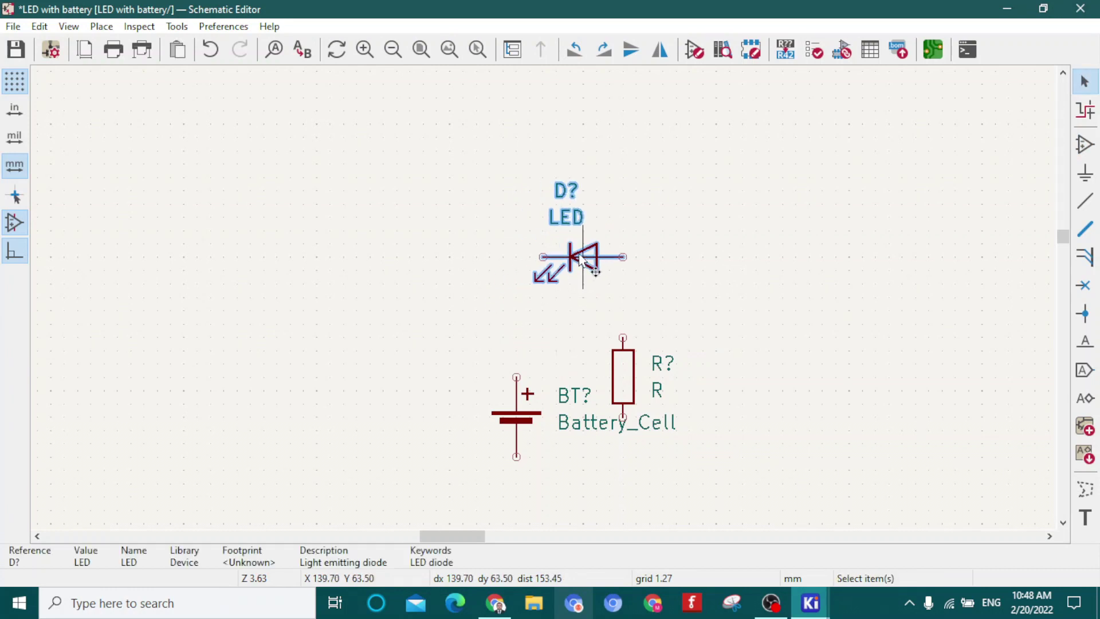
{"action": "left_click", "coordinate": [650, 364]}
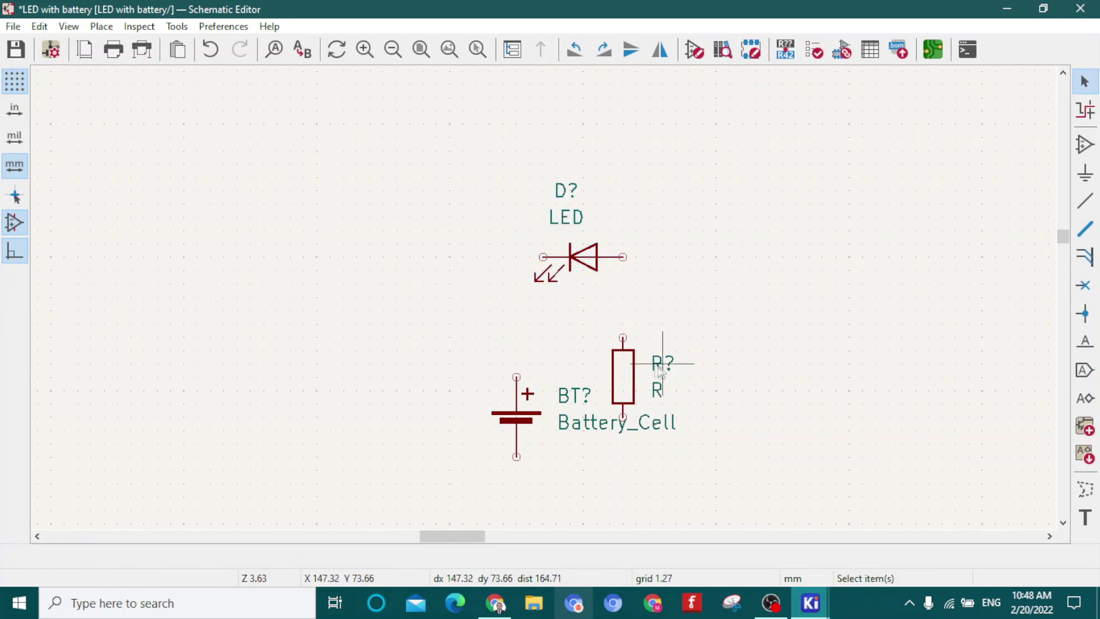
{"action": "left_click", "coordinate": [624, 376]}
{"action": "left_click_drag", "start_coordinate": [626, 379], "coordinate": [680, 365]}
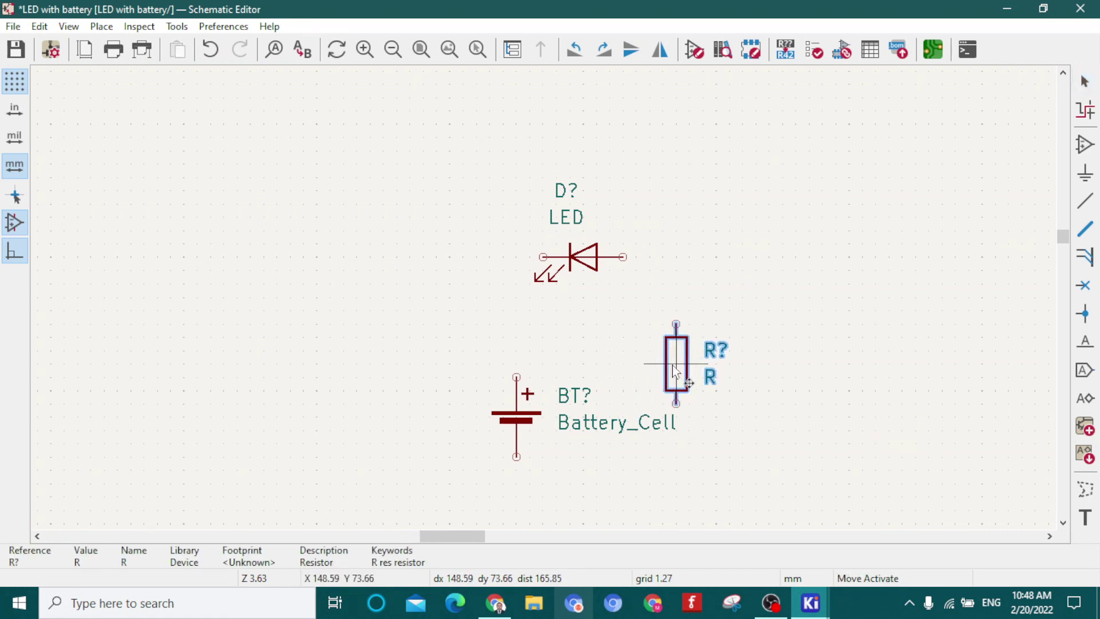
Move the battery cell slightly up and rotate it to horizontal with its positive terminal facing right
{"action": "left_click", "coordinate": [523, 422]}
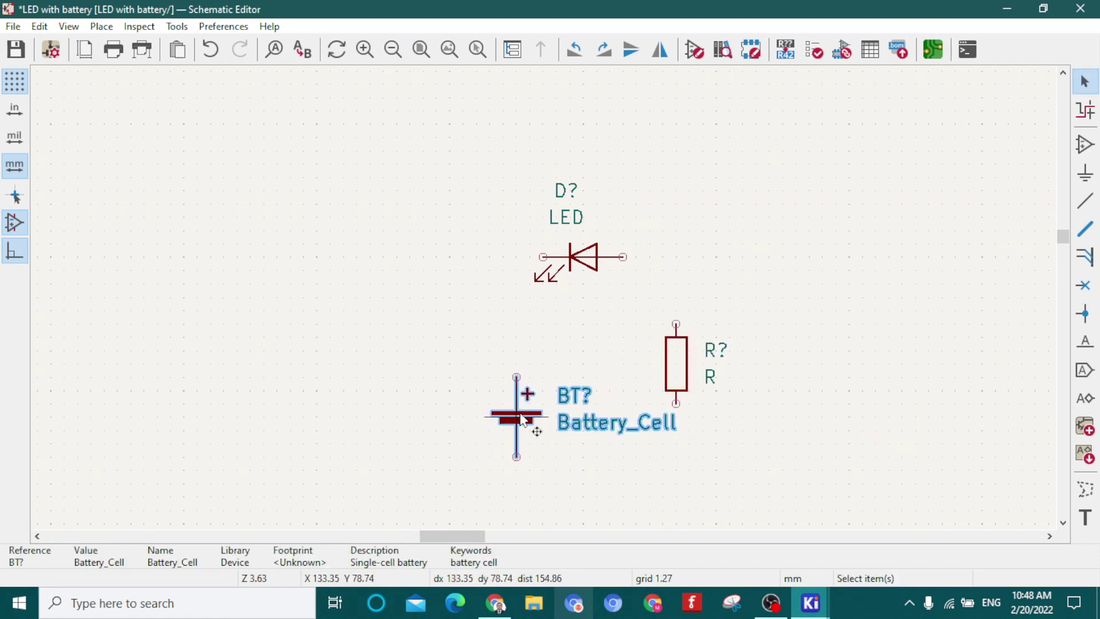
{"action": "left_click_drag", "start_coordinate": [523, 422], "coordinate": [516, 408]}
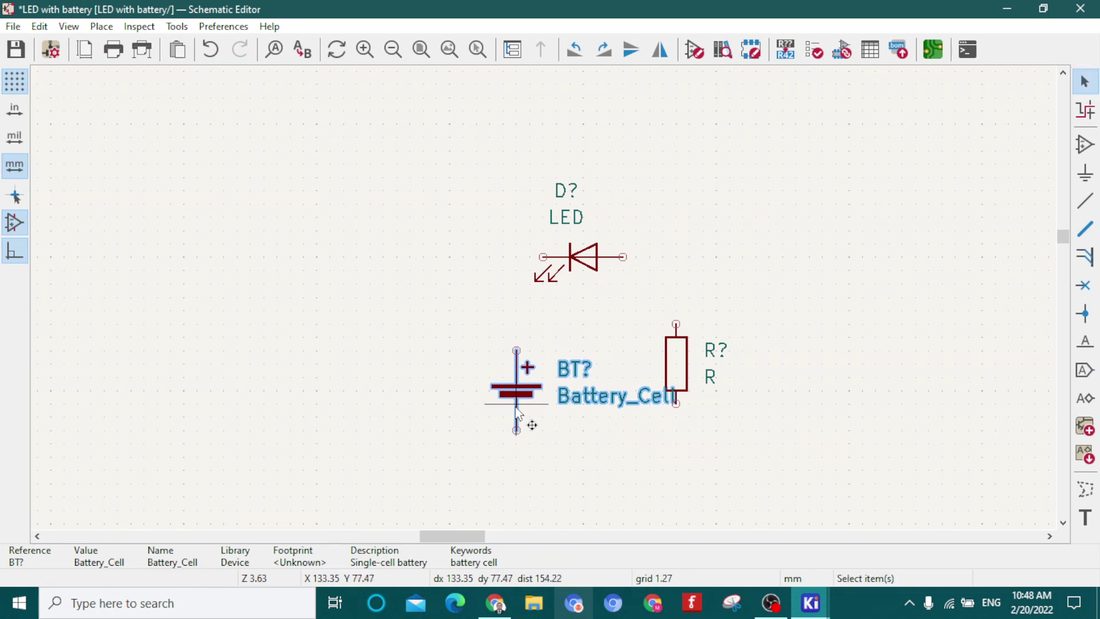
{"action": "key", "text": "r"}
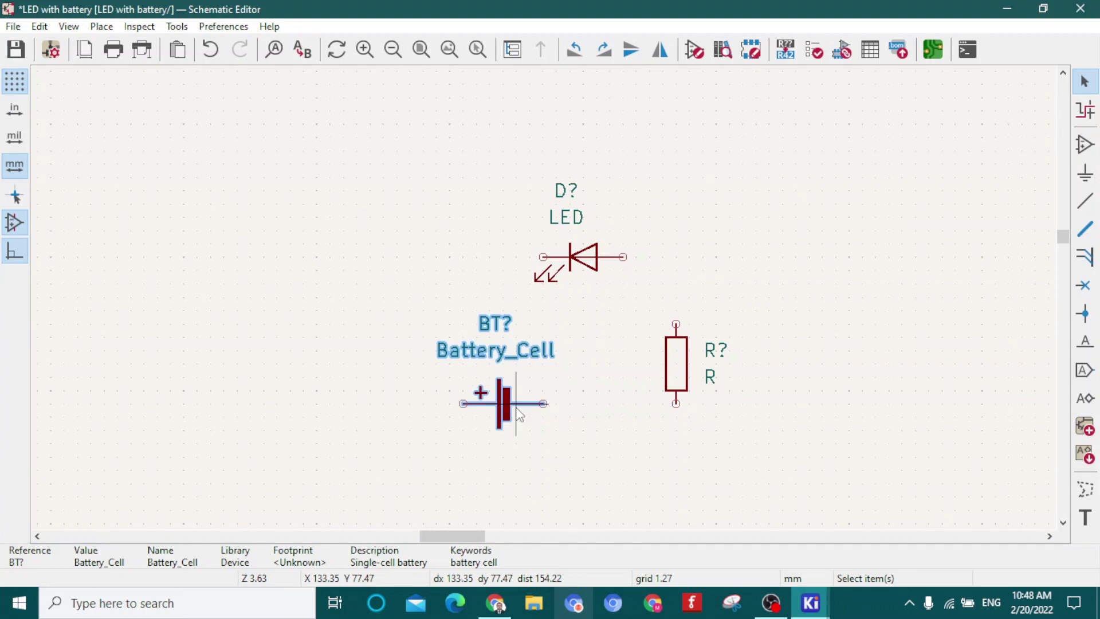
{"action": "key", "text": "r"}
{"action": "key", "text": "r"}
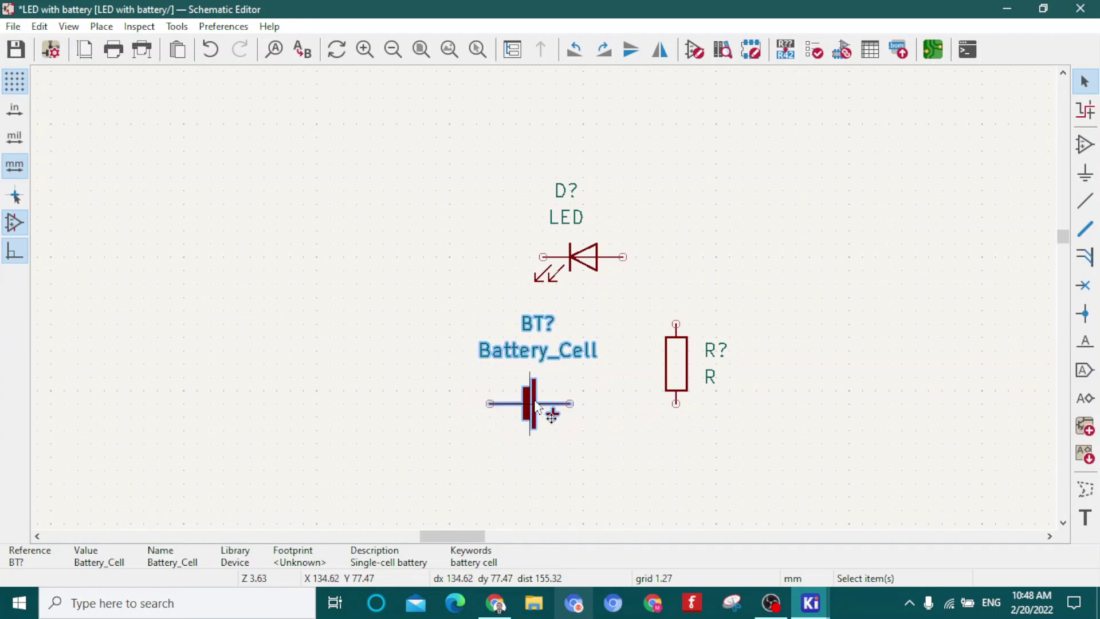
Move the battery cell slightly right and up, closer beneath the LED, and deselect it
{"action": "key", "text": "m"}
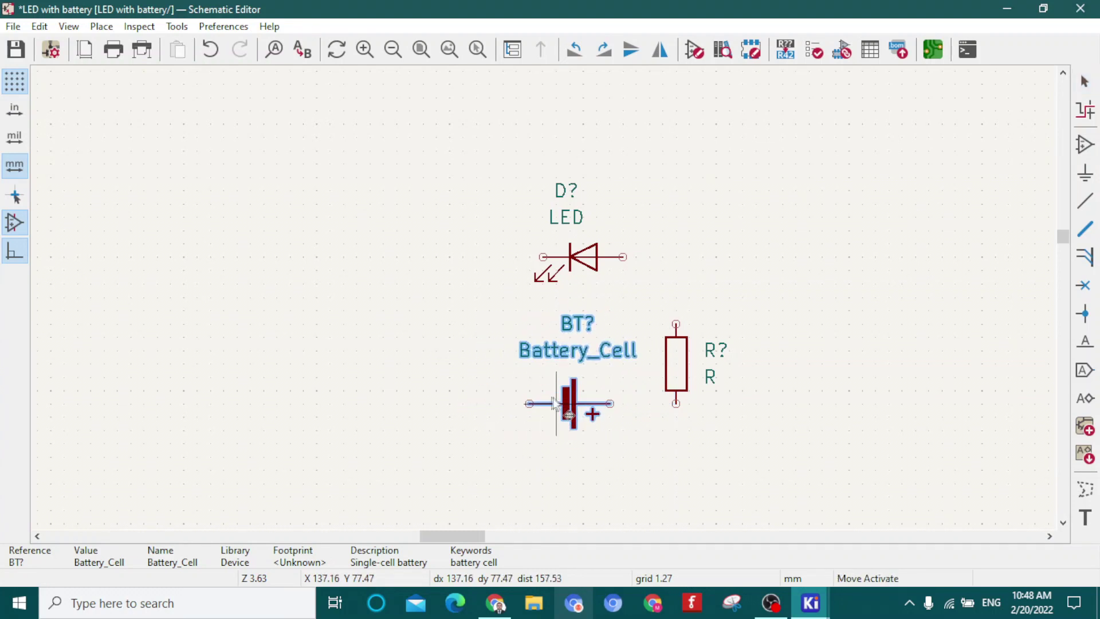
{"action": "left_click", "coordinate": [554, 376]}
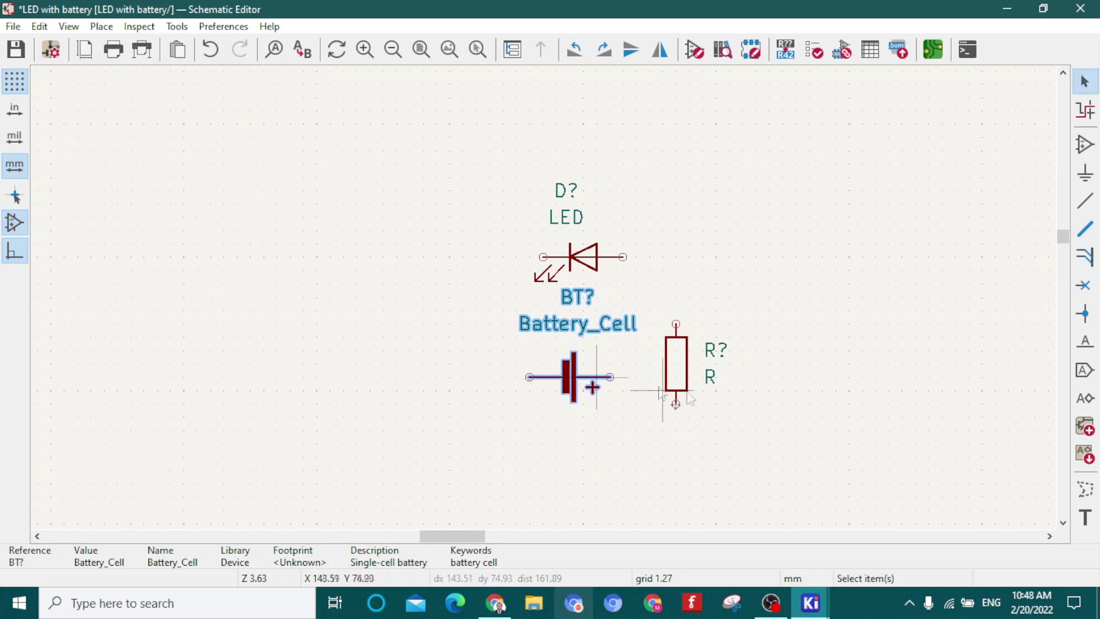
{"action": "left_click", "coordinate": [754, 394]}
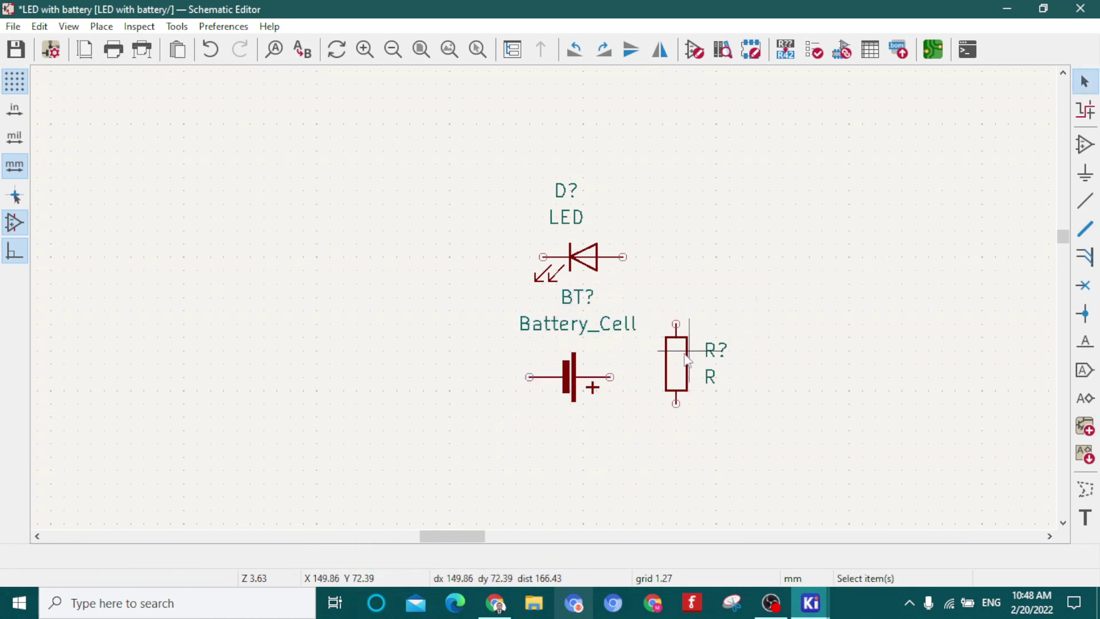
Move the resistor up and to the right so it sits vertically between the LED and battery cell levels
{"action": "left_click", "coordinate": [685, 358]}
{"action": "key", "text": "m"}
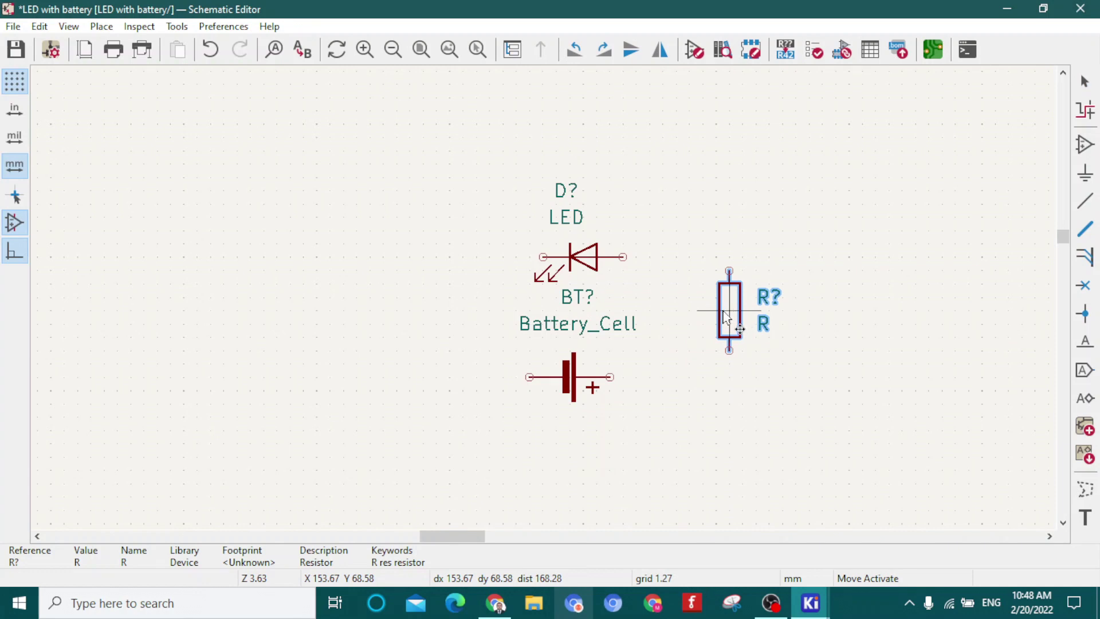
{"action": "left_click", "coordinate": [725, 316]}
{"action": "left_click", "coordinate": [849, 203]}
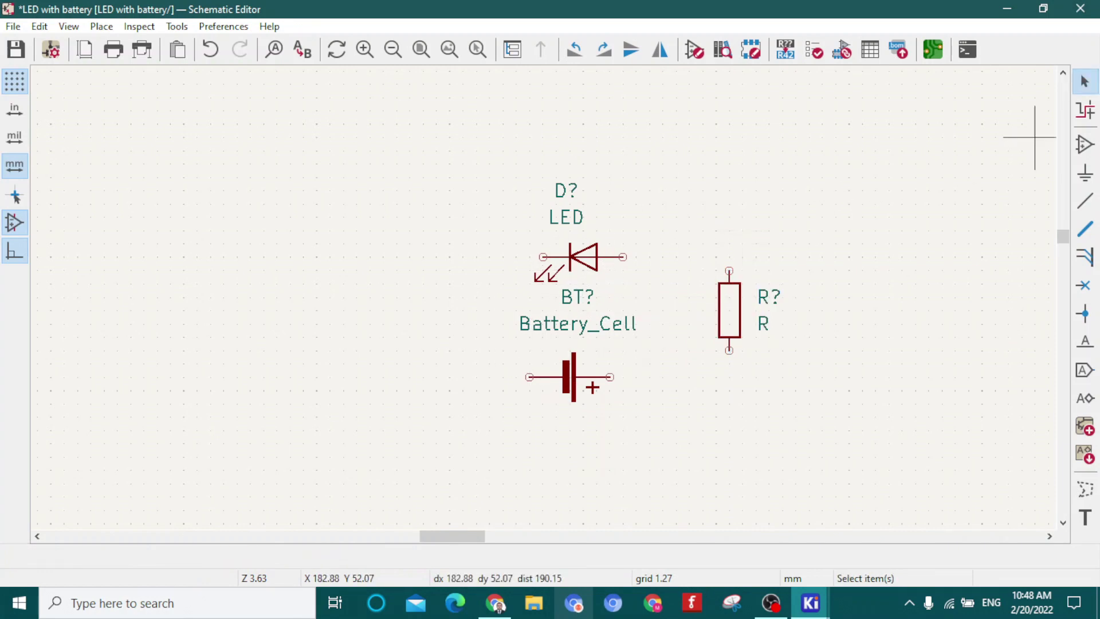
Wire the LED, resistor and battery cell into a closed series loop and return to selection mode
{"action": "left_click", "coordinate": [1085, 203]}
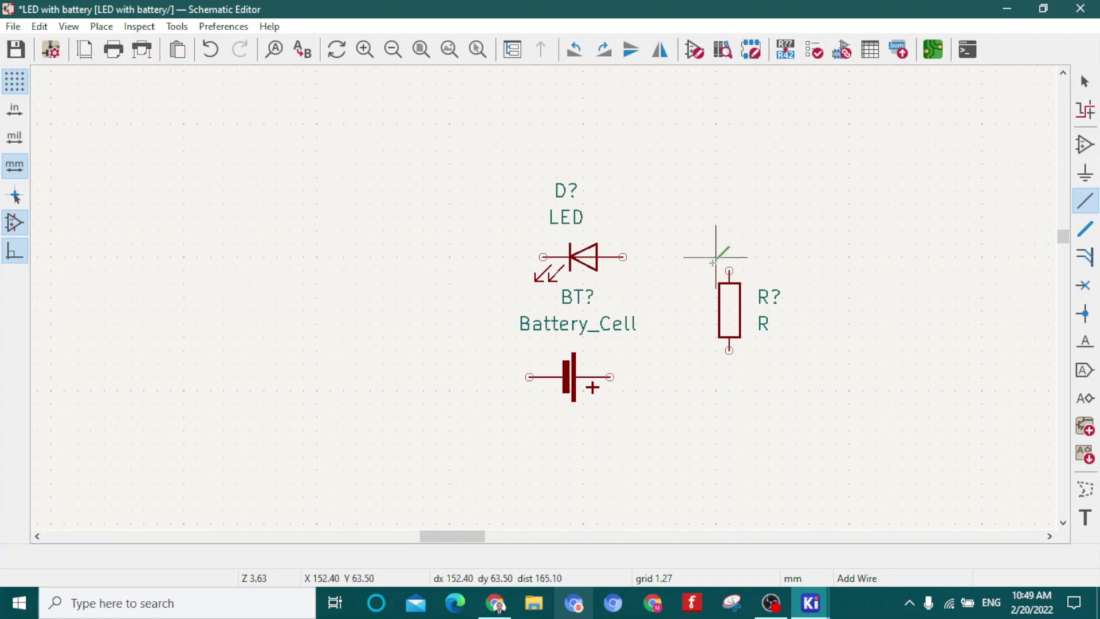
{"action": "left_click", "coordinate": [623, 256]}
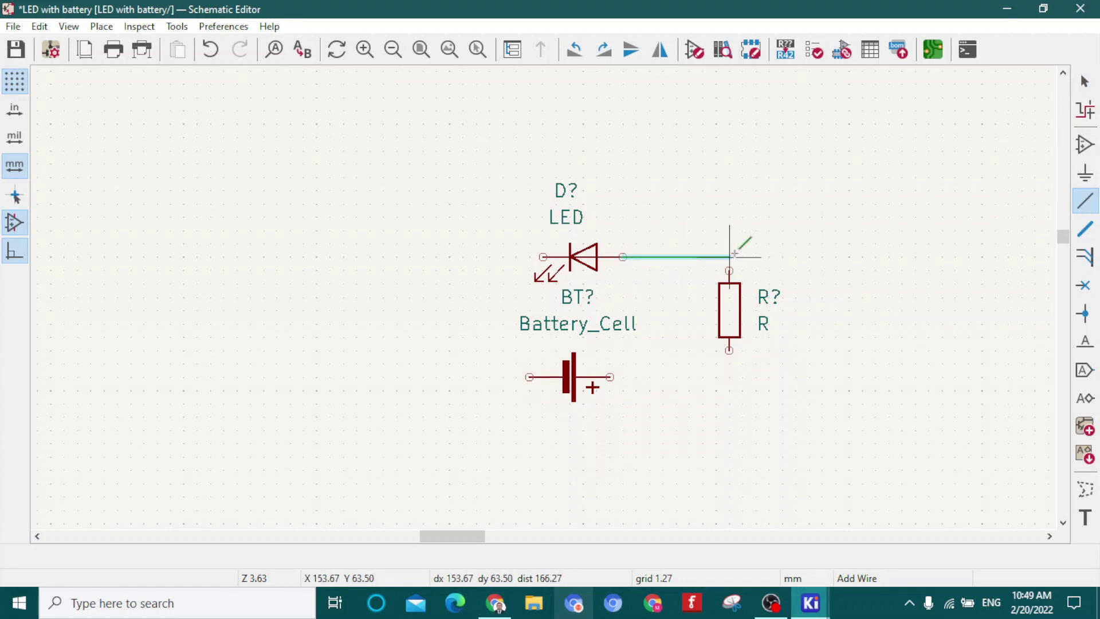
{"action": "left_click", "coordinate": [729, 270]}
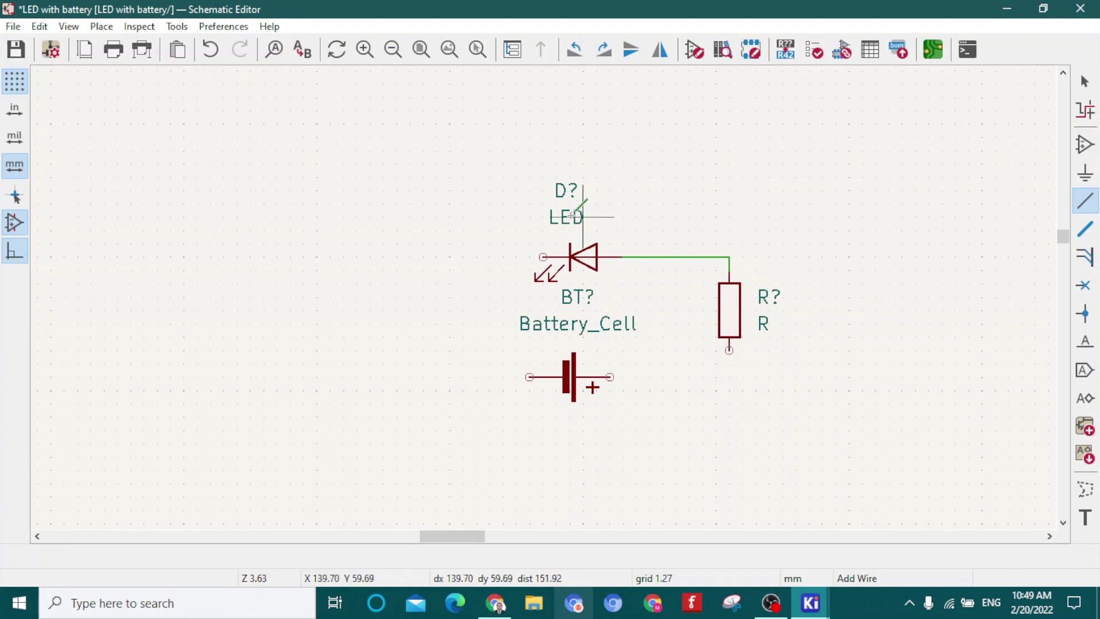
{"action": "left_click", "coordinate": [610, 377]}
{"action": "left_click", "coordinate": [729, 350]}
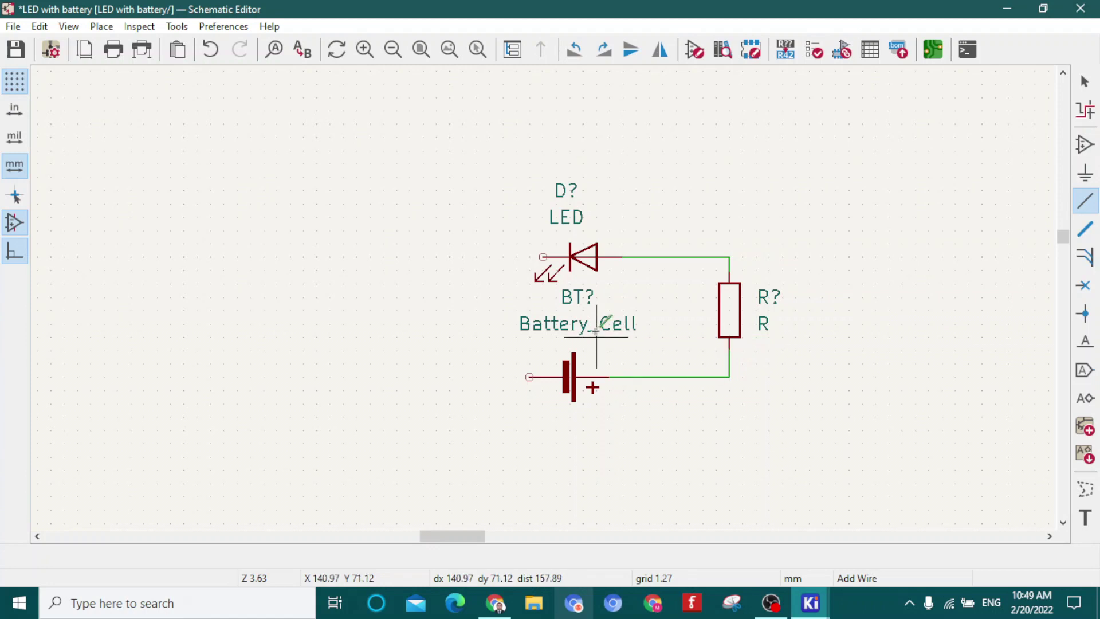
{"action": "left_click", "coordinate": [543, 257]}
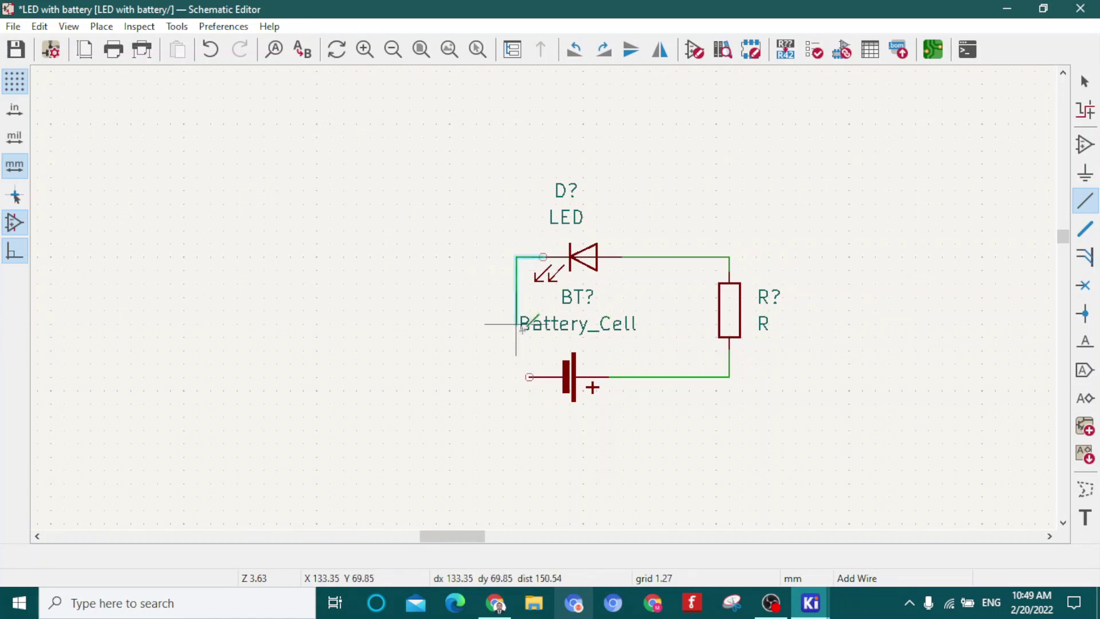
{"action": "left_click", "coordinate": [529, 377]}
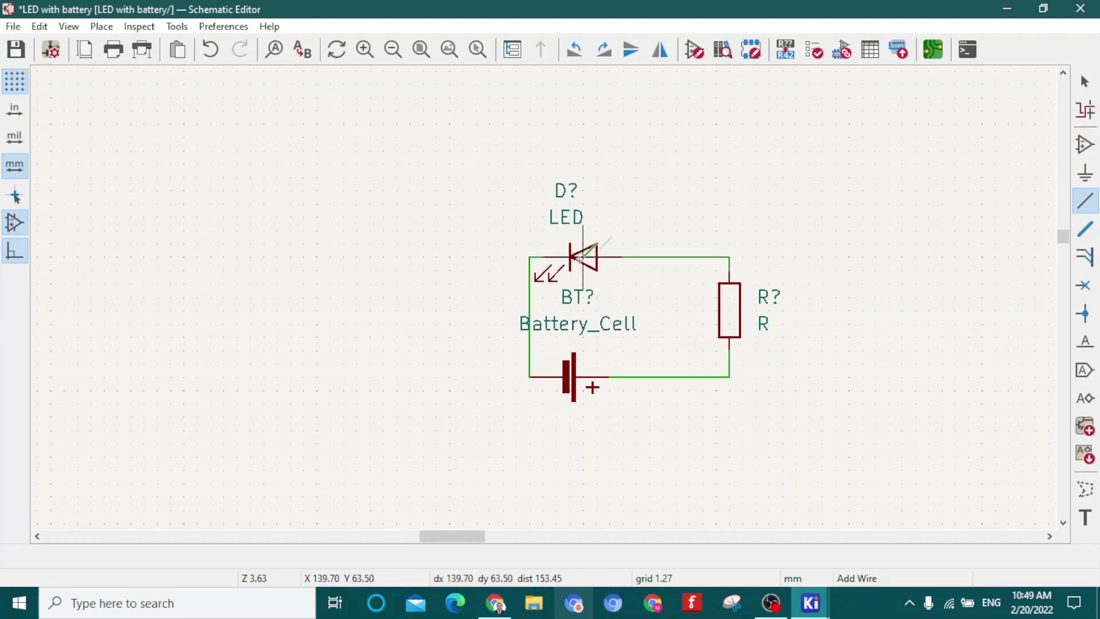
{"action": "left_click", "coordinate": [1085, 81]}
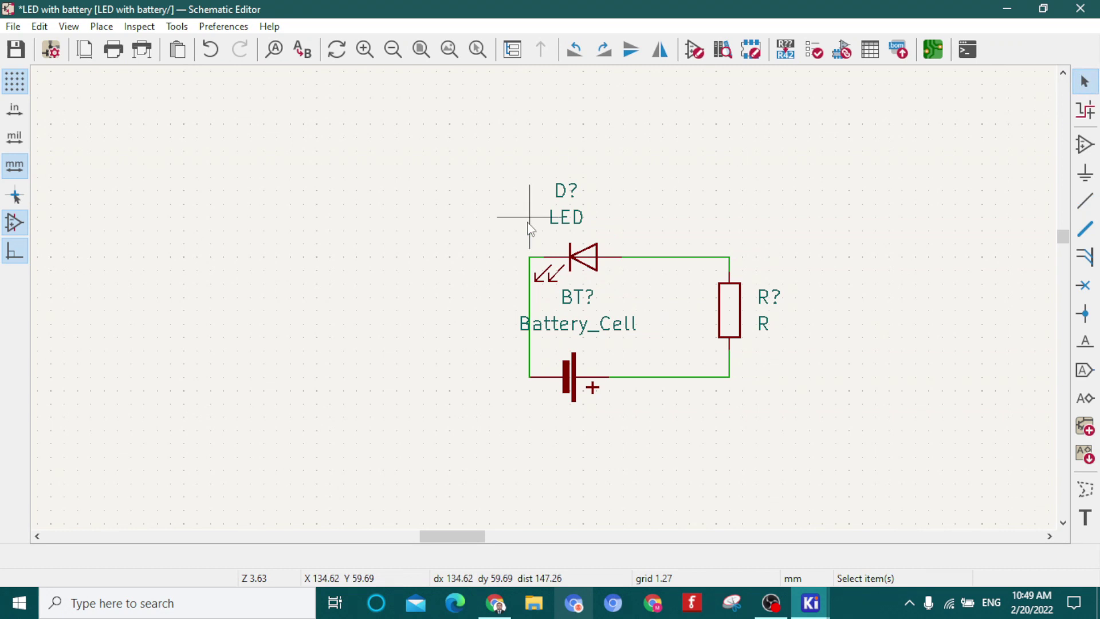
Open the LED's symbol properties and set its reference to D1
{"action": "left_click", "coordinate": [567, 217]}
{"action": "left_click", "coordinate": [580, 258]}
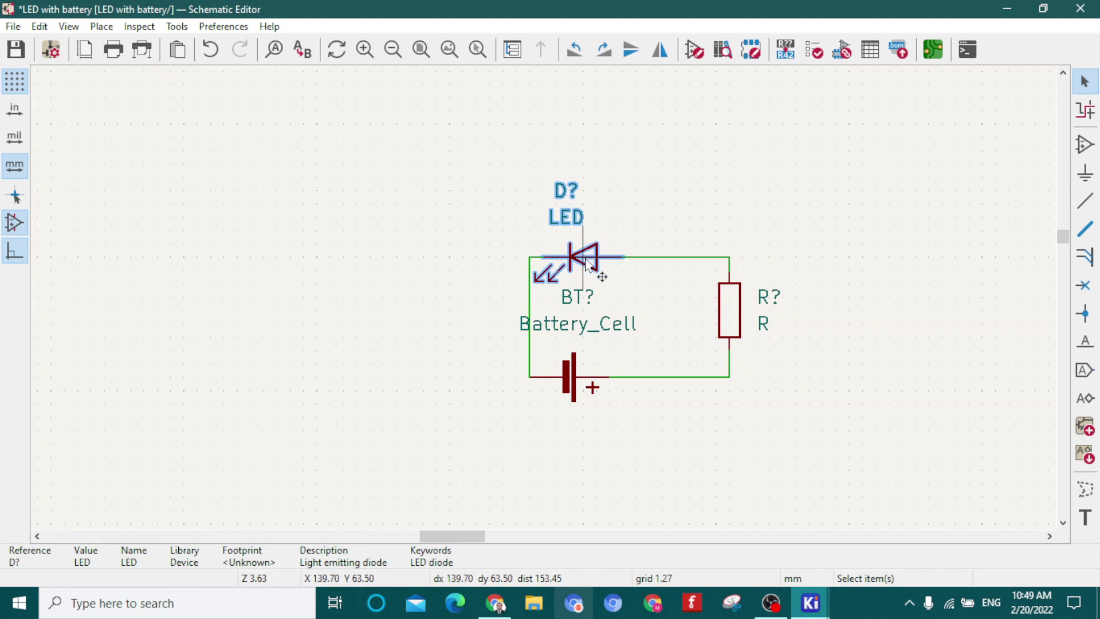
{"action": "double_click", "coordinate": [587, 265]}
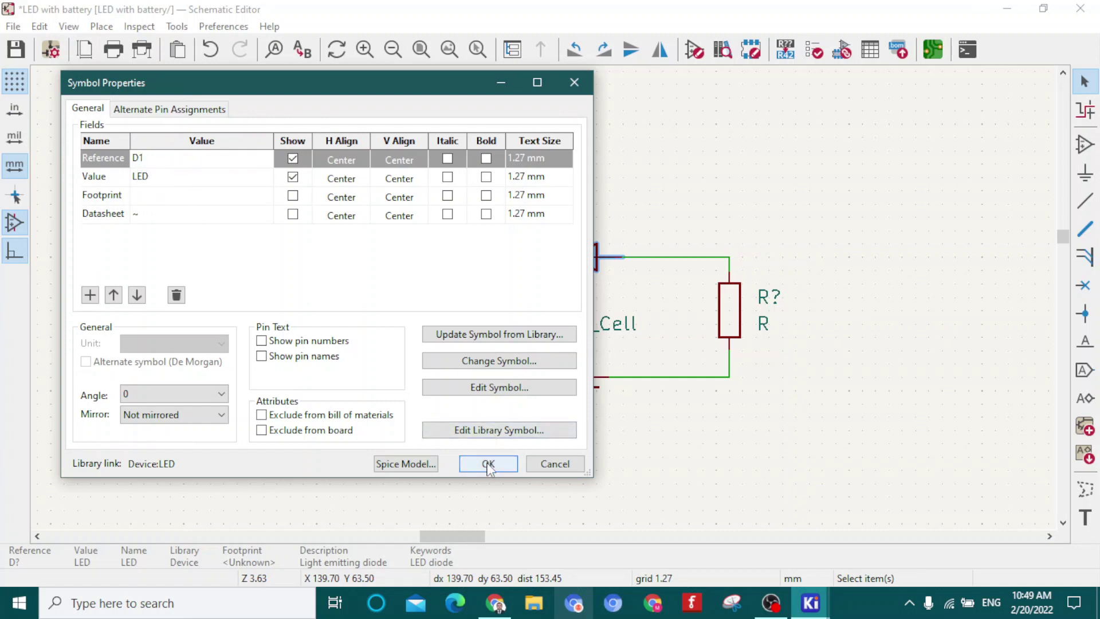
Browse the footprint libraries for the LED's footprint, filter them by "led" and choose the LED_THT library
{"action": "left_click", "coordinate": [152, 201]}
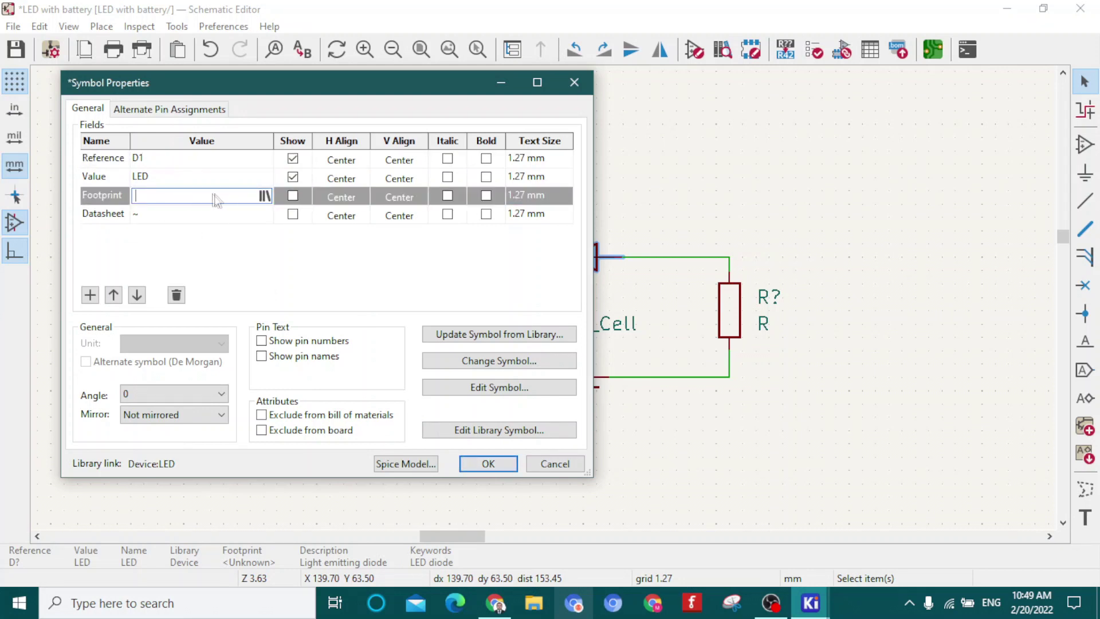
{"action": "left_click", "coordinate": [264, 196]}
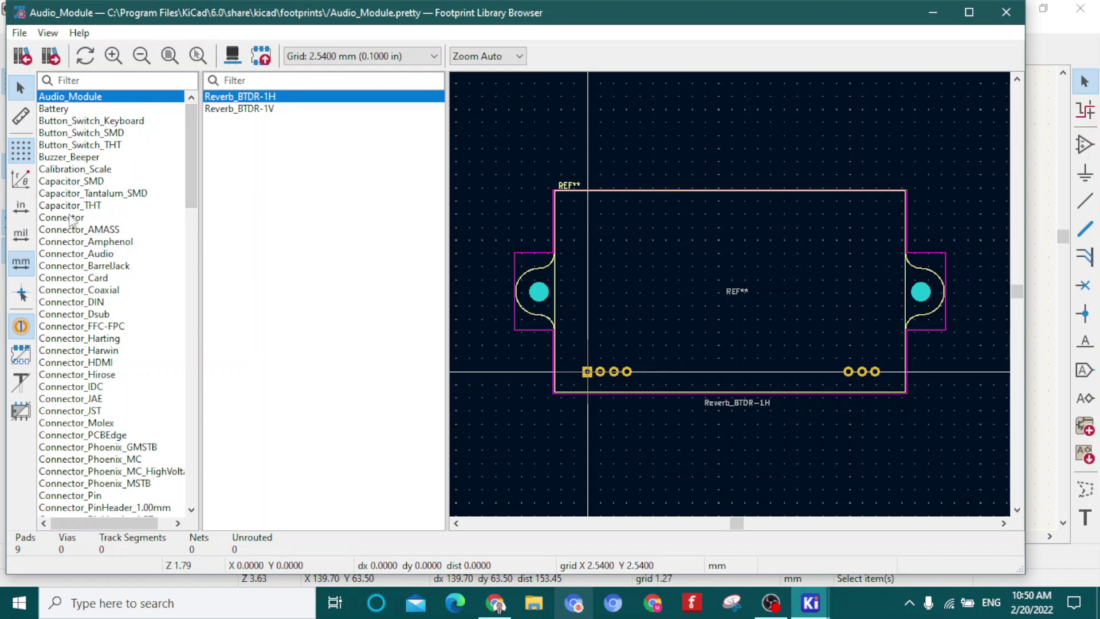
{"action": "scroll", "coordinate": [70, 220], "scroll_direction": "down", "scroll_amount": 7}
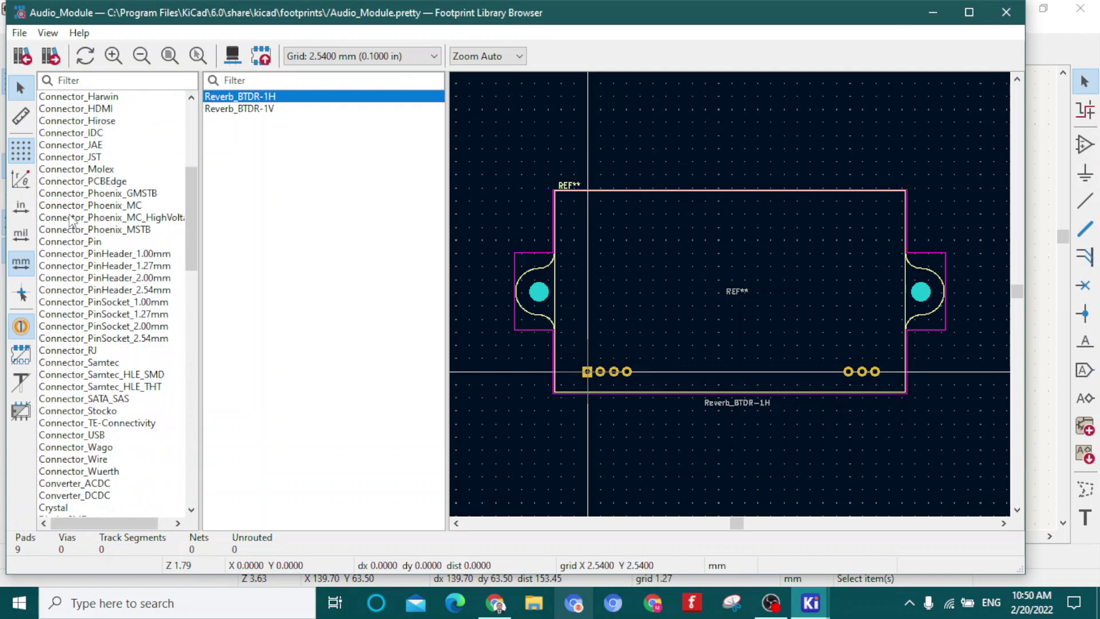
{"action": "left_click", "coordinate": [71, 82]}
{"action": "type", "text": "led"}
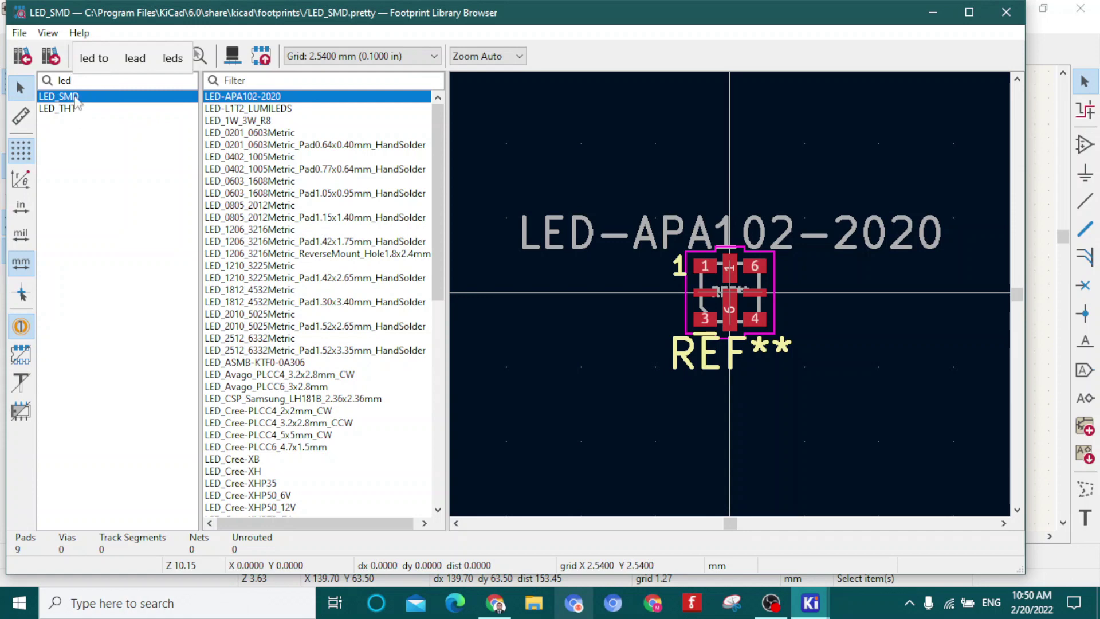
{"action": "left_click", "coordinate": [75, 113]}
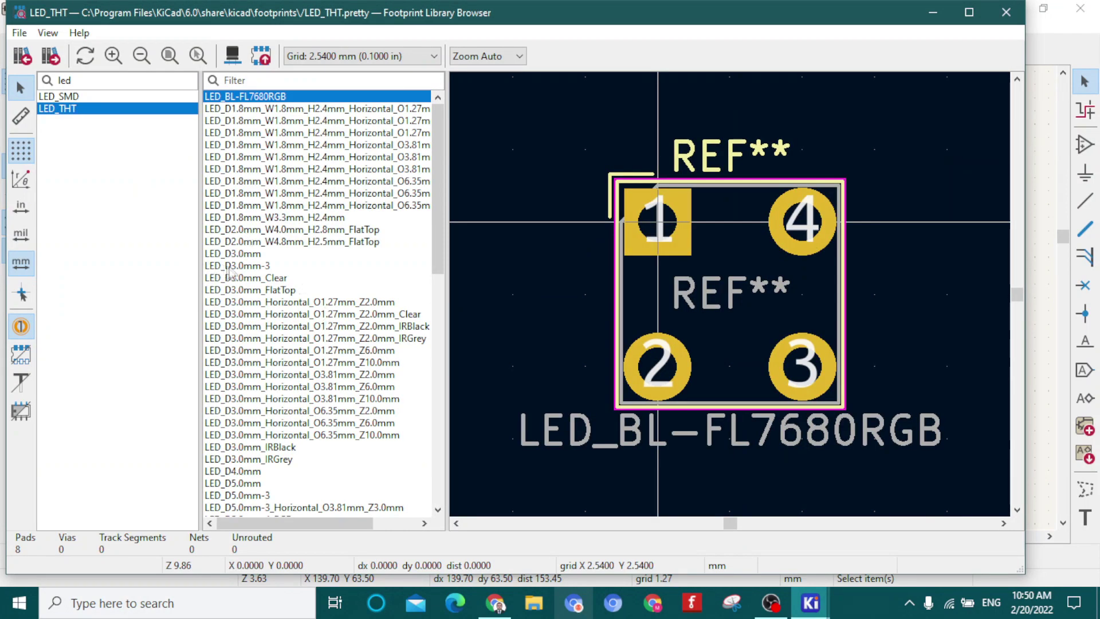
Assign the two-pin LED_D3.0mm footprint to the LED and apply its symbol properties
{"action": "left_click", "coordinate": [237, 266]}
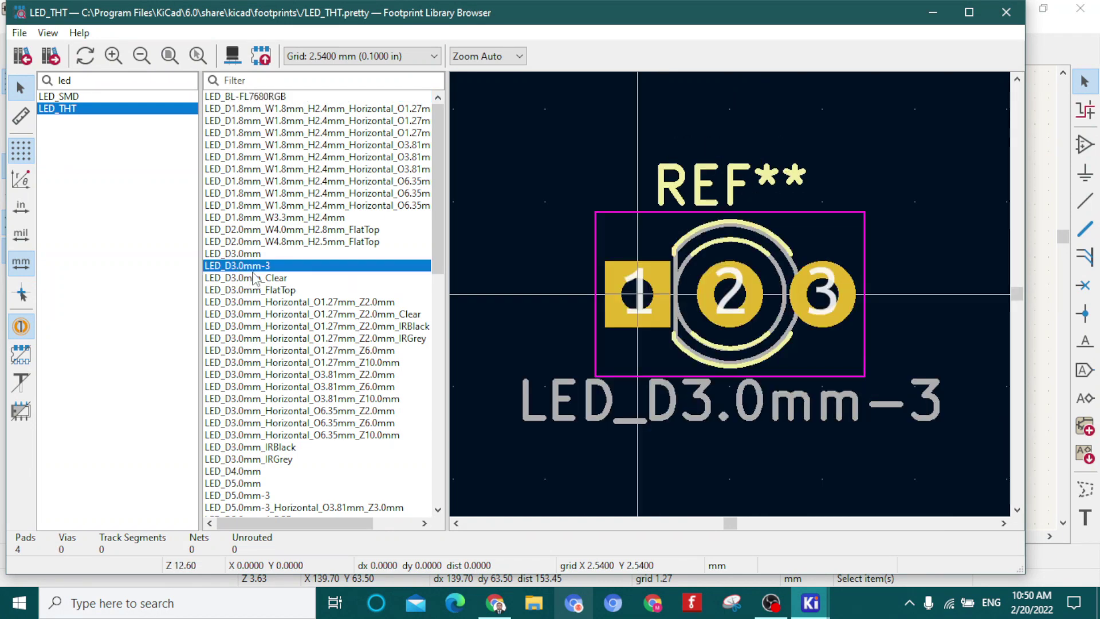
{"action": "left_click", "coordinate": [257, 253]}
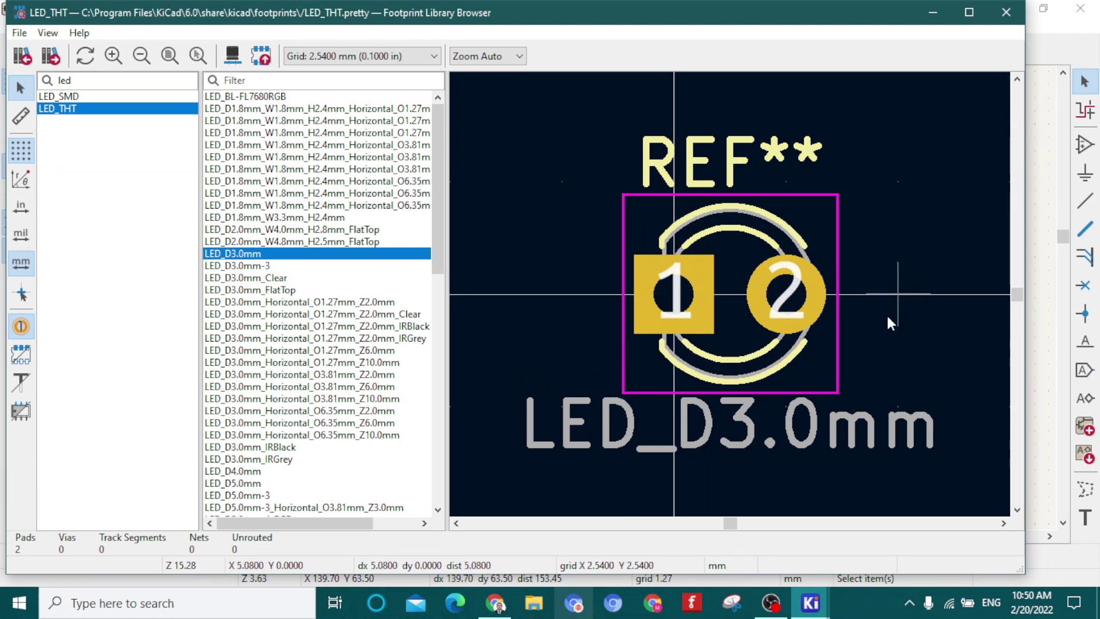
{"action": "key", "text": "Return"}
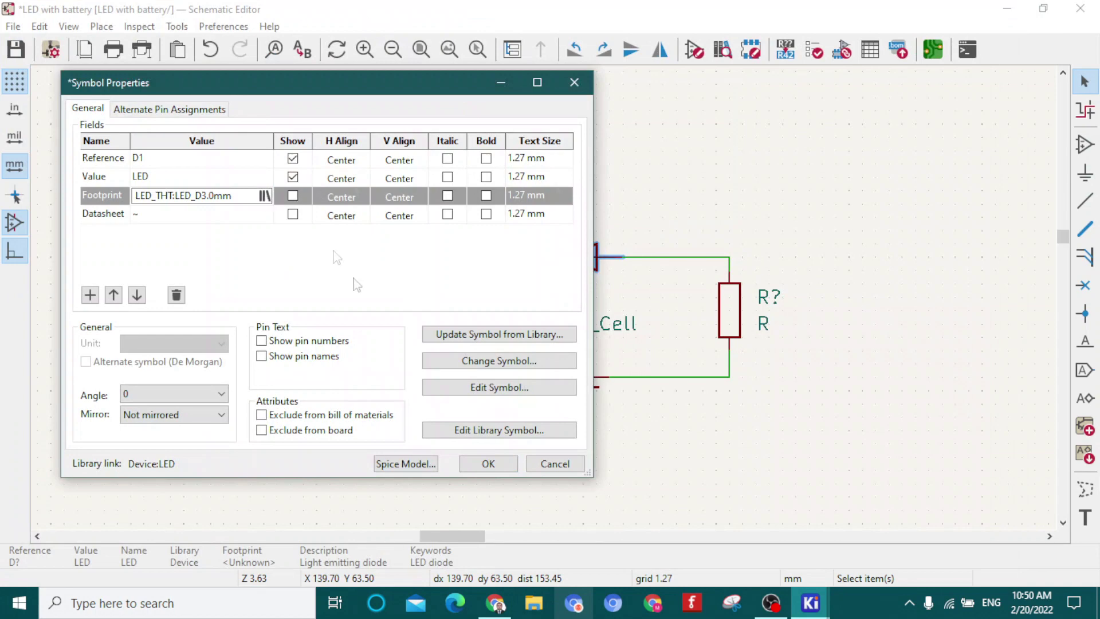
{"action": "left_click", "coordinate": [484, 463]}
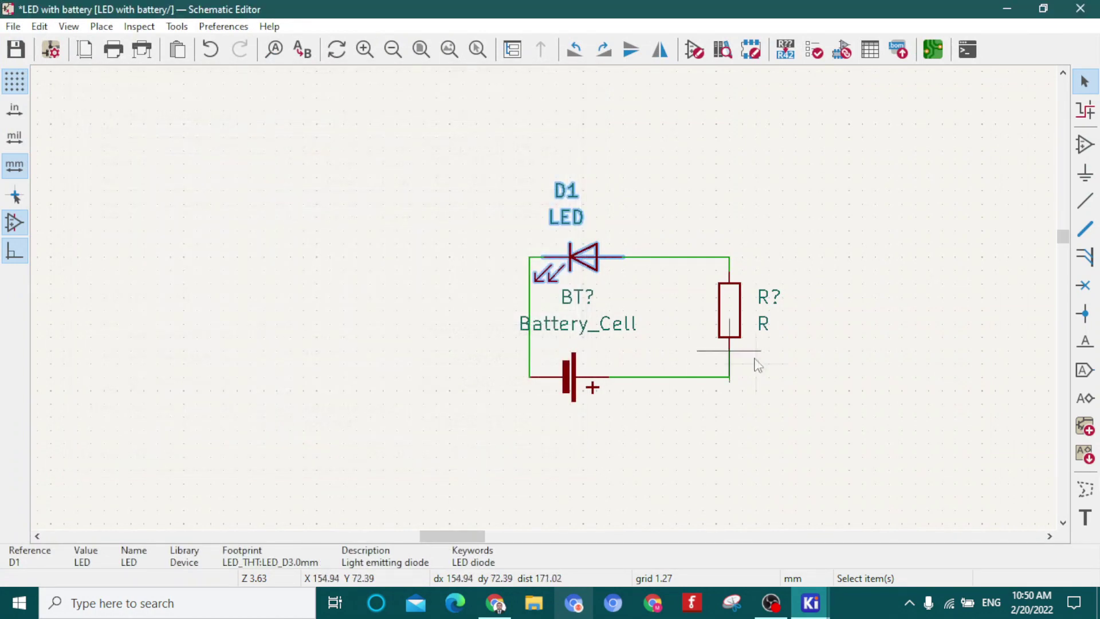
Set the resistor's reference to R1, and for its footprint filter the libraries by "res" and choose Resistor_THT
{"action": "left_click", "coordinate": [738, 316]}
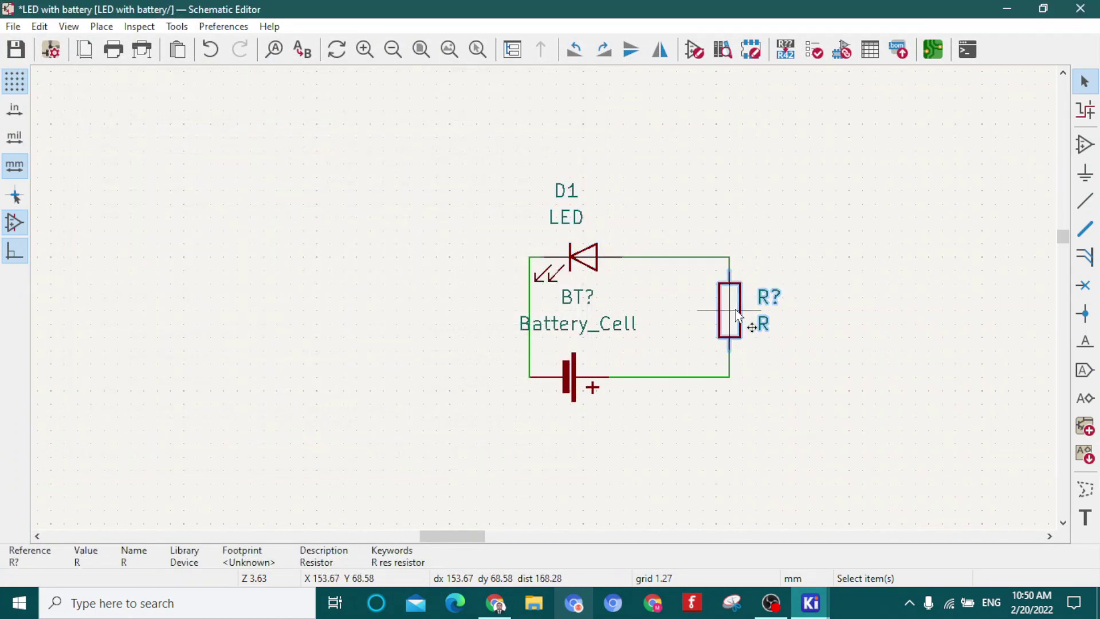
{"action": "key", "text": "e"}
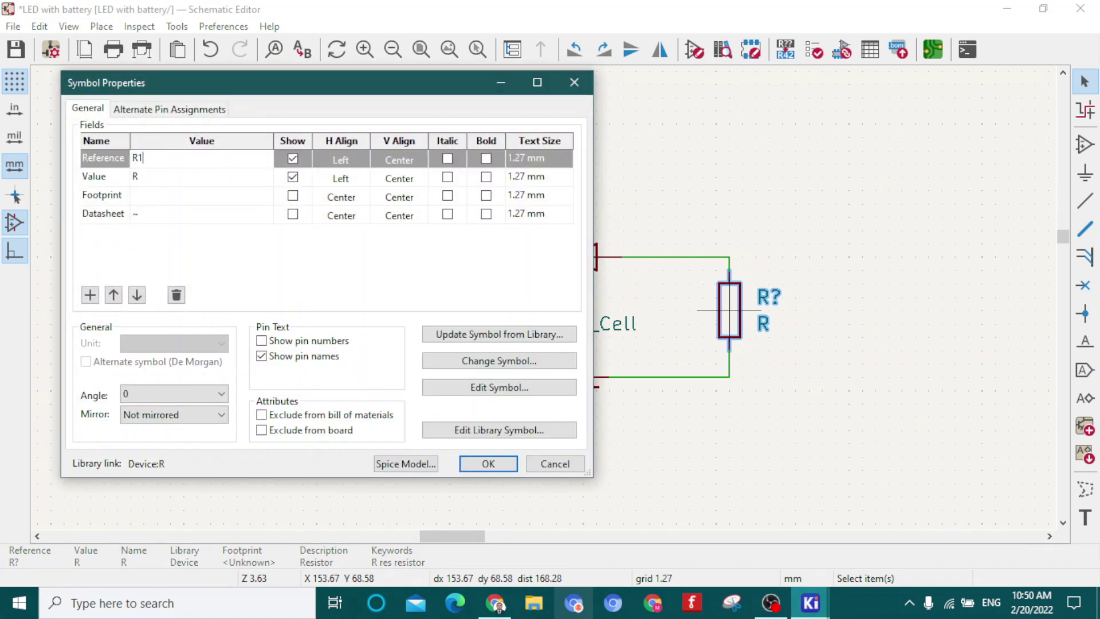
{"action": "left_click", "coordinate": [137, 196]}
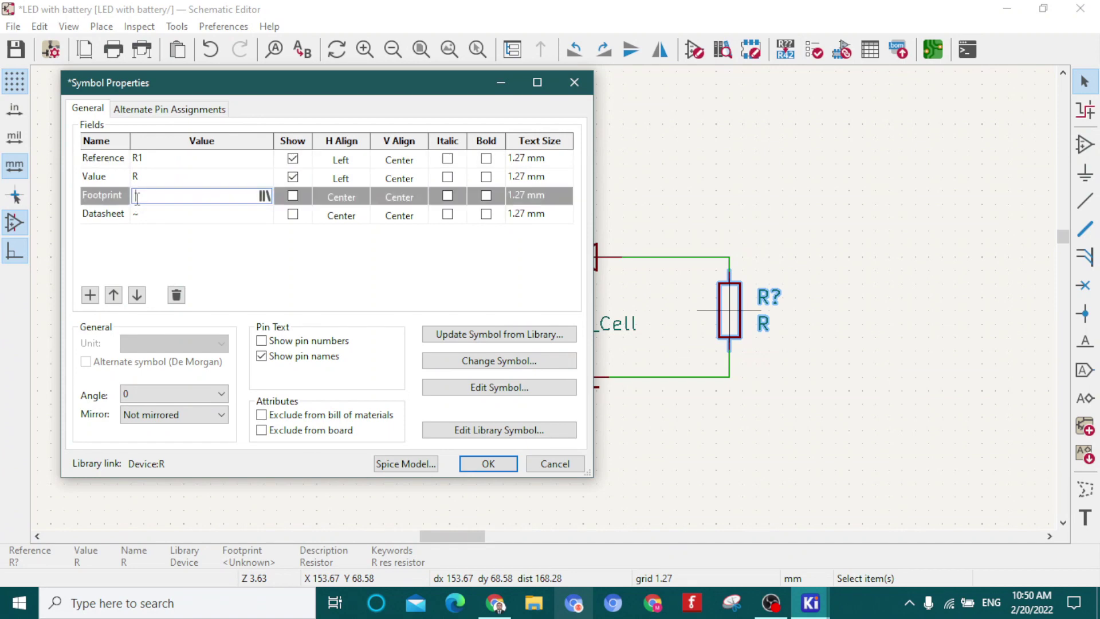
{"action": "left_click", "coordinate": [264, 196]}
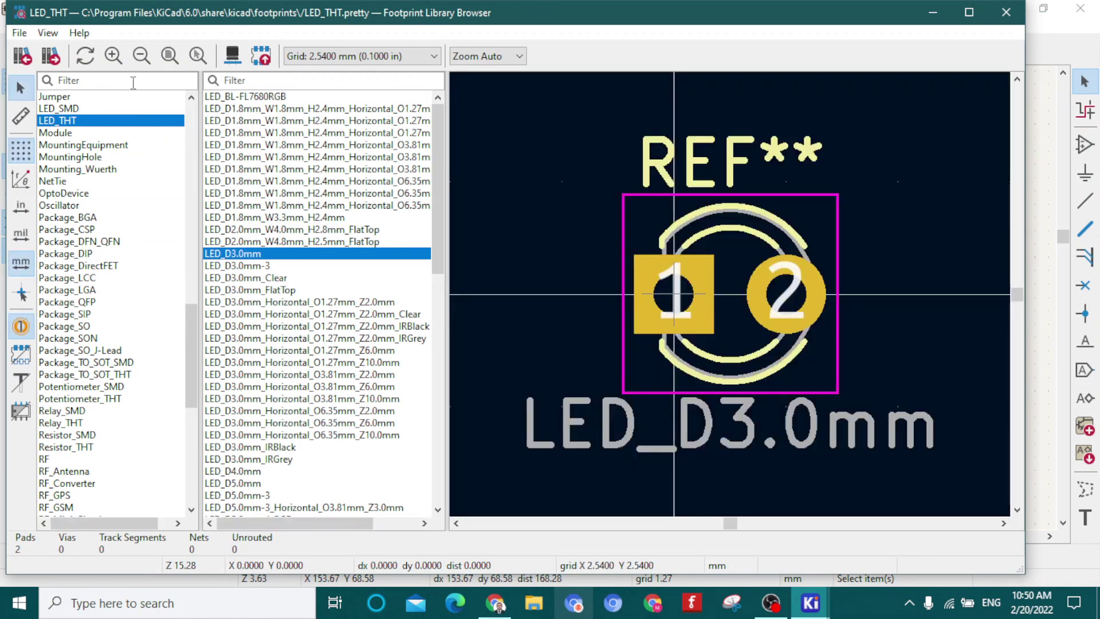
{"action": "left_click", "coordinate": [133, 82]}
{"action": "type", "text": "r"}
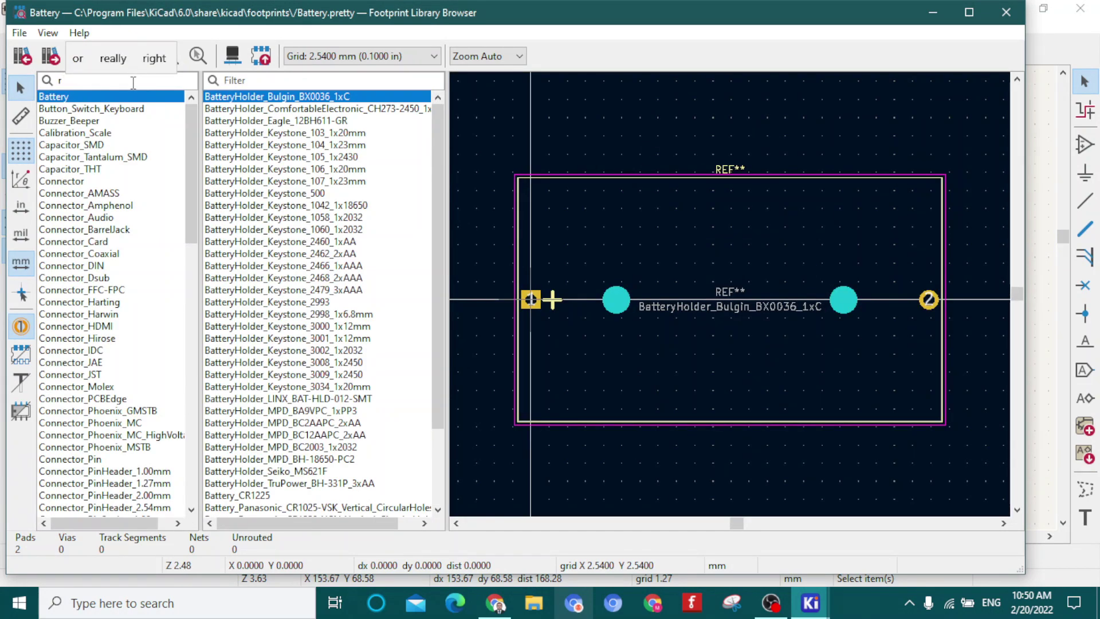
{"action": "type", "text": "es"}
{"action": "left_click", "coordinate": [98, 109]}
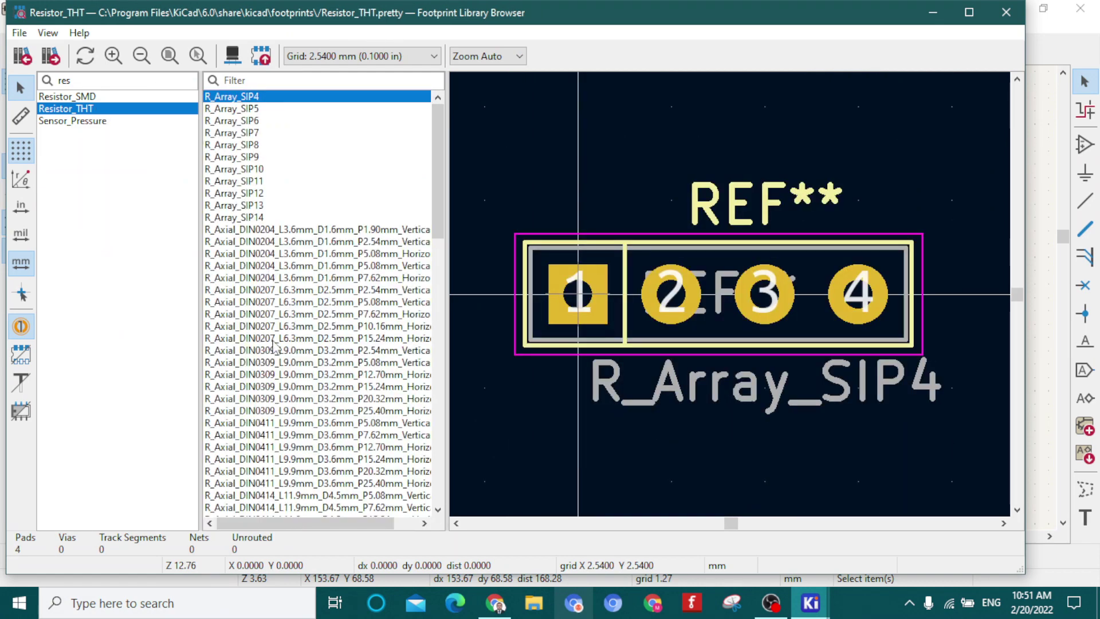
Assign the R_Axial_DIN0204_L3.6mm_D1.6mm_P5.08mm_Horizontal footprint to the resistor and apply its symbol properties
{"action": "left_click", "coordinate": [274, 340]}
{"action": "left_click", "coordinate": [298, 278]}
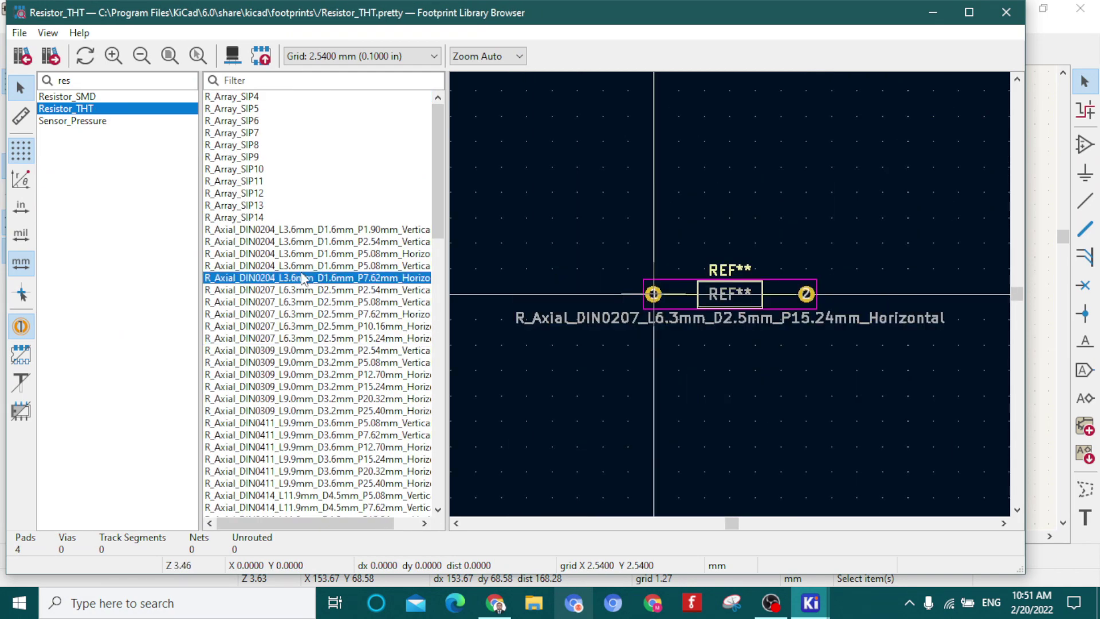
{"action": "left_click", "coordinate": [304, 267]}
{"action": "left_click", "coordinate": [307, 256]}
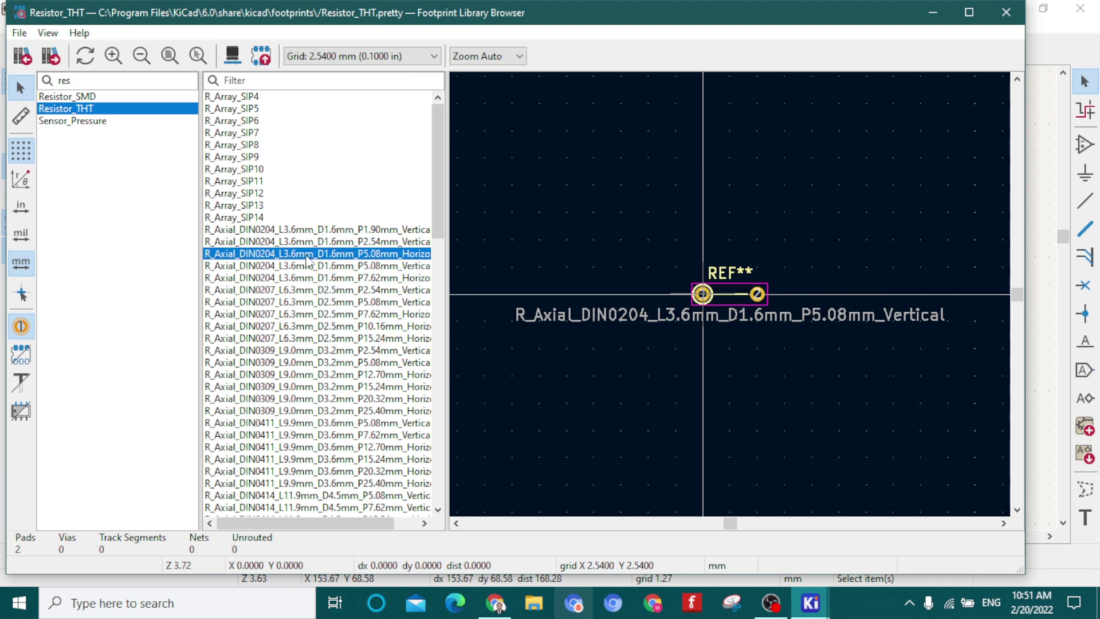
{"action": "double_click", "coordinate": [703, 479]}
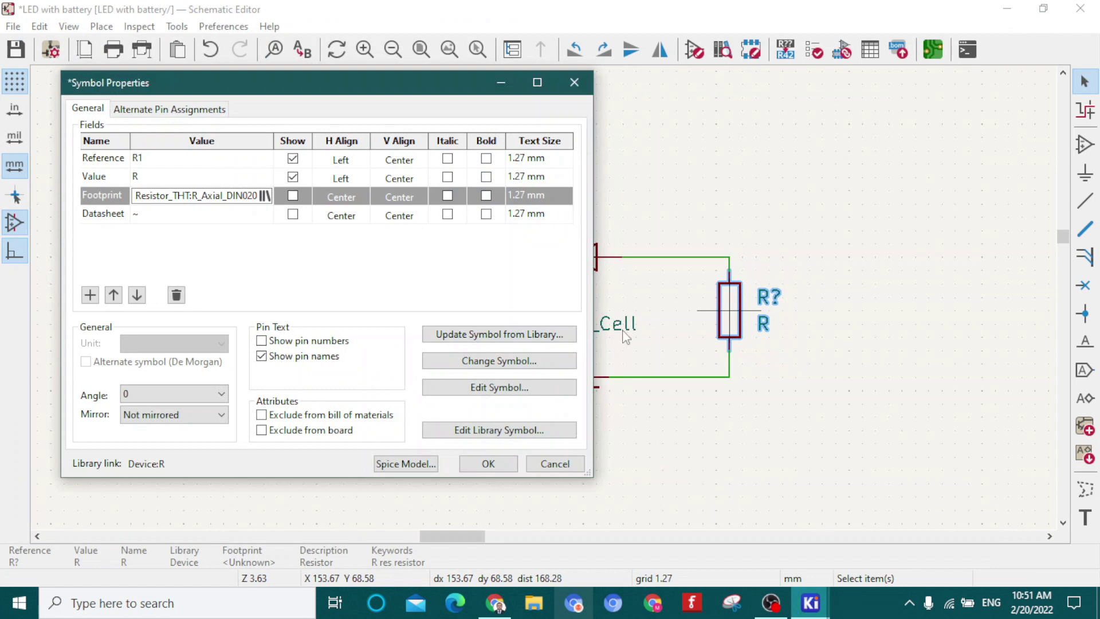
{"action": "left_click", "coordinate": [500, 463]}
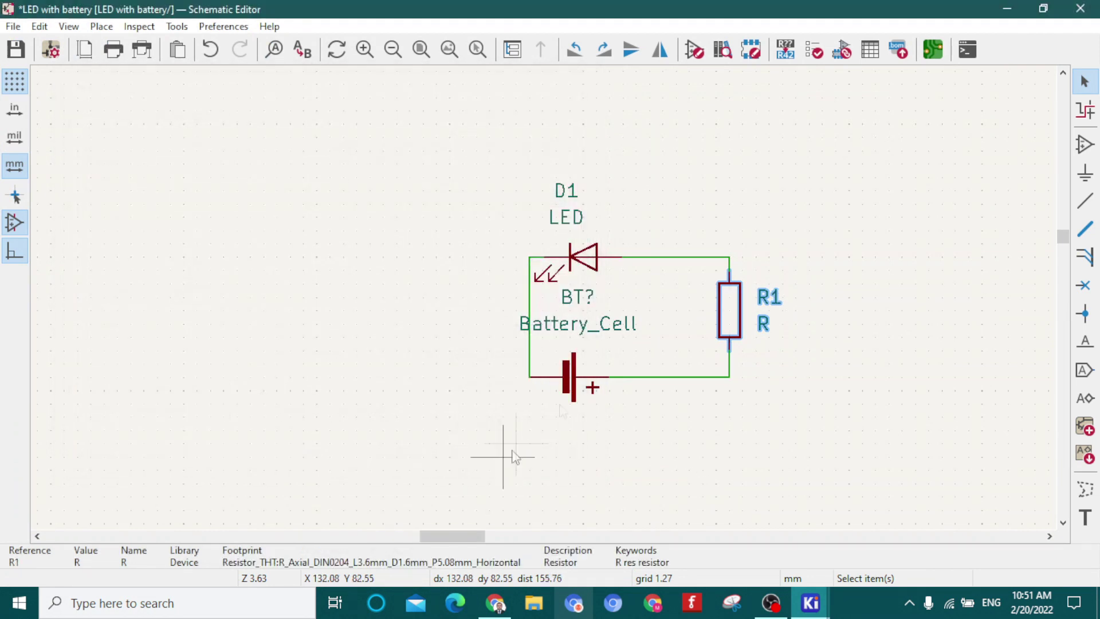
Set the battery cell's reference to BT1, and for its footprint filter the libraries by "ba" with the Battery library chosen
{"action": "left_click", "coordinate": [574, 366]}
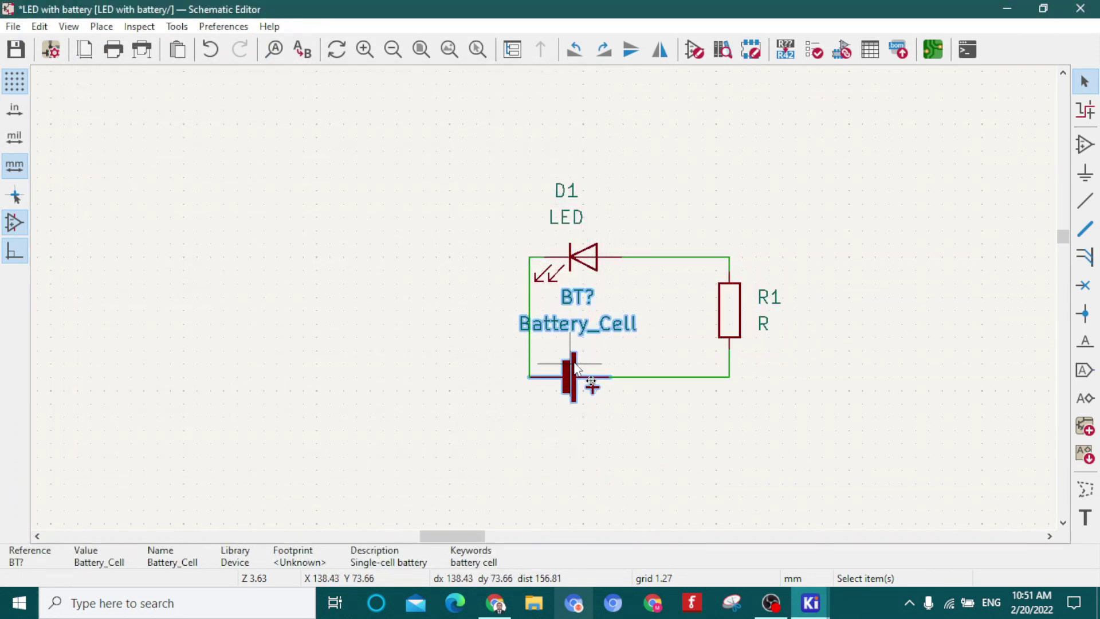
{"action": "key", "text": "e"}
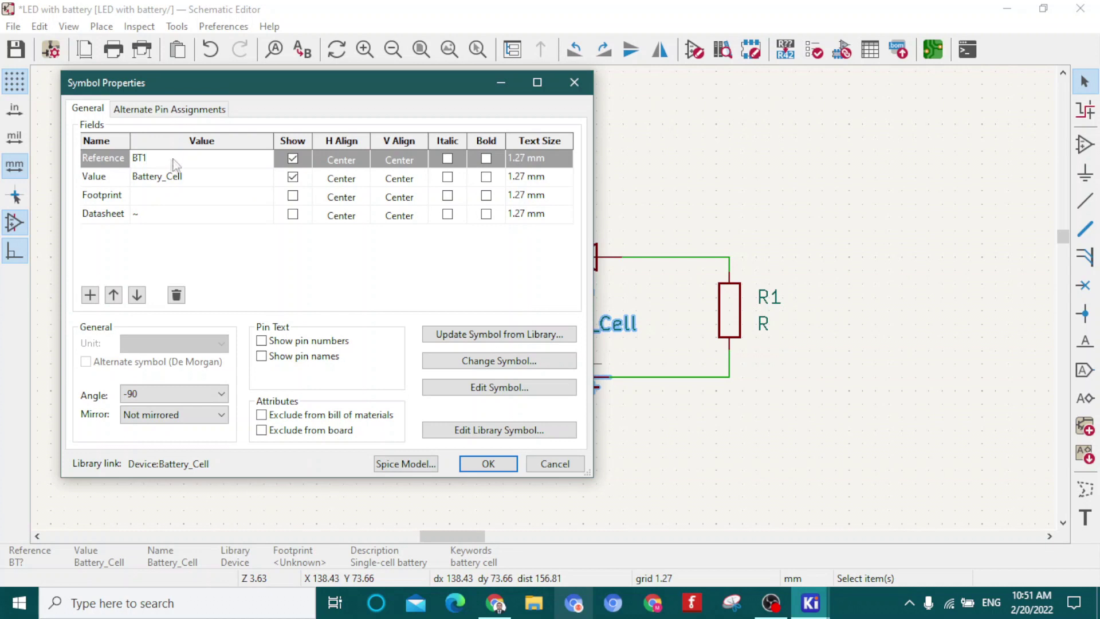
{"action": "left_click", "coordinate": [161, 195]}
{"action": "left_click", "coordinate": [264, 197]}
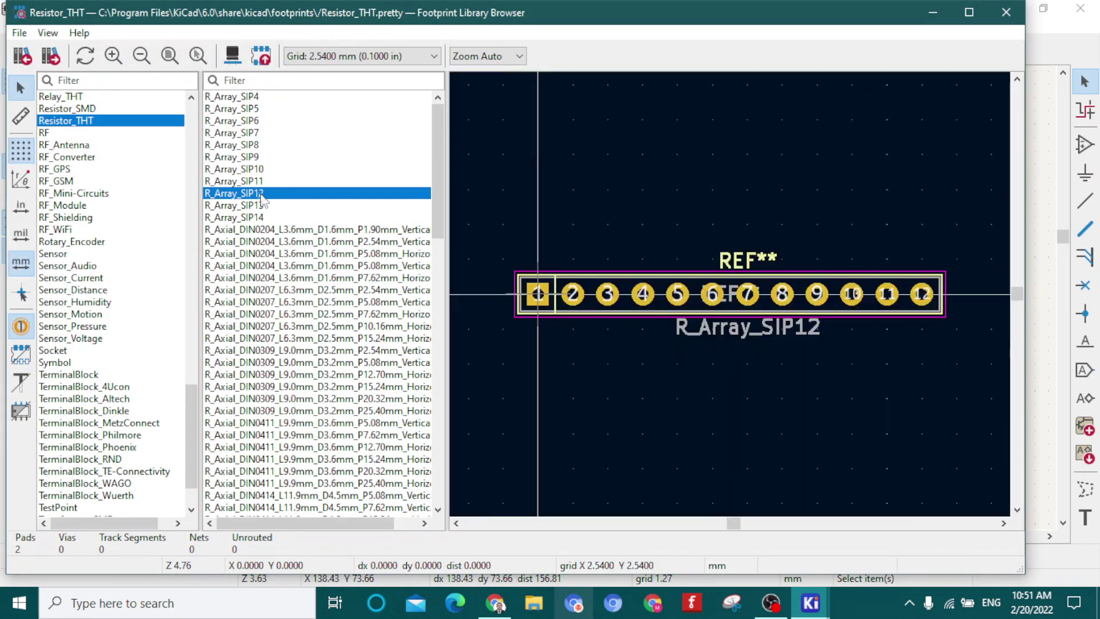
{"action": "left_click", "coordinate": [153, 80]}
{"action": "type", "text": "ba"}
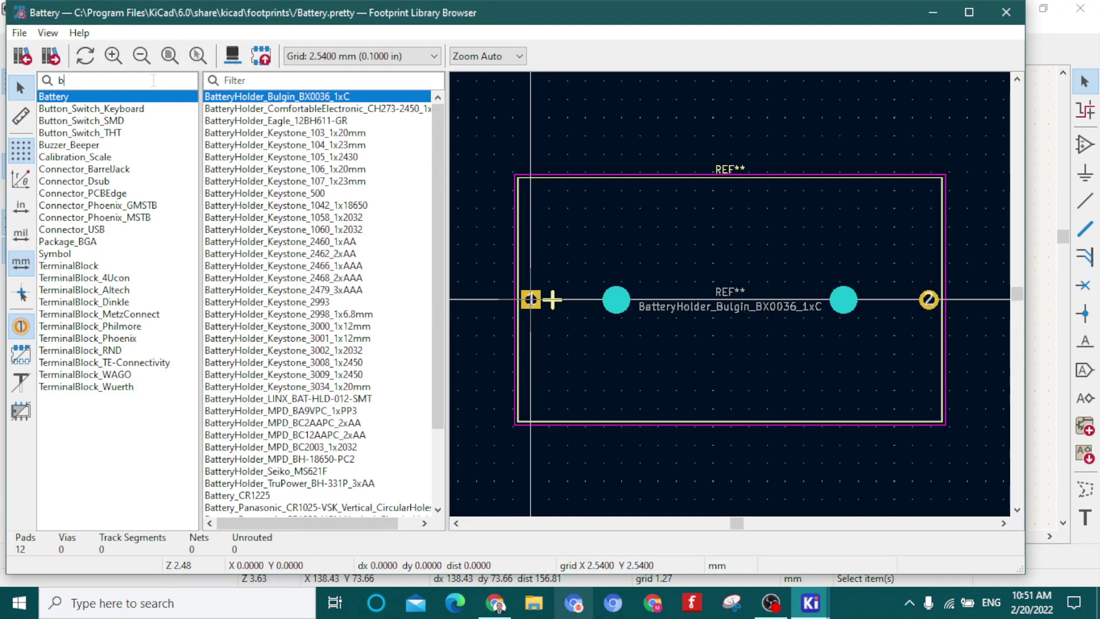
Browse the battery holder footprints in the Battery library and compare their pad layouts and shapes in the preview
{"action": "left_click", "coordinate": [292, 110]}
{"action": "left_click", "coordinate": [294, 134]}
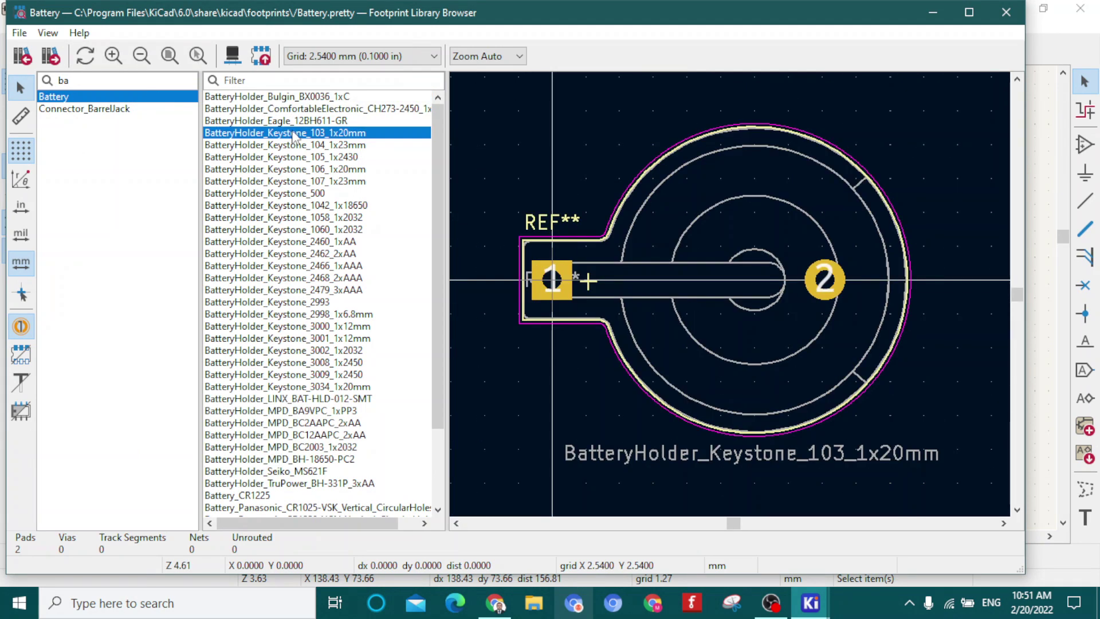
{"action": "left_click", "coordinate": [293, 125]}
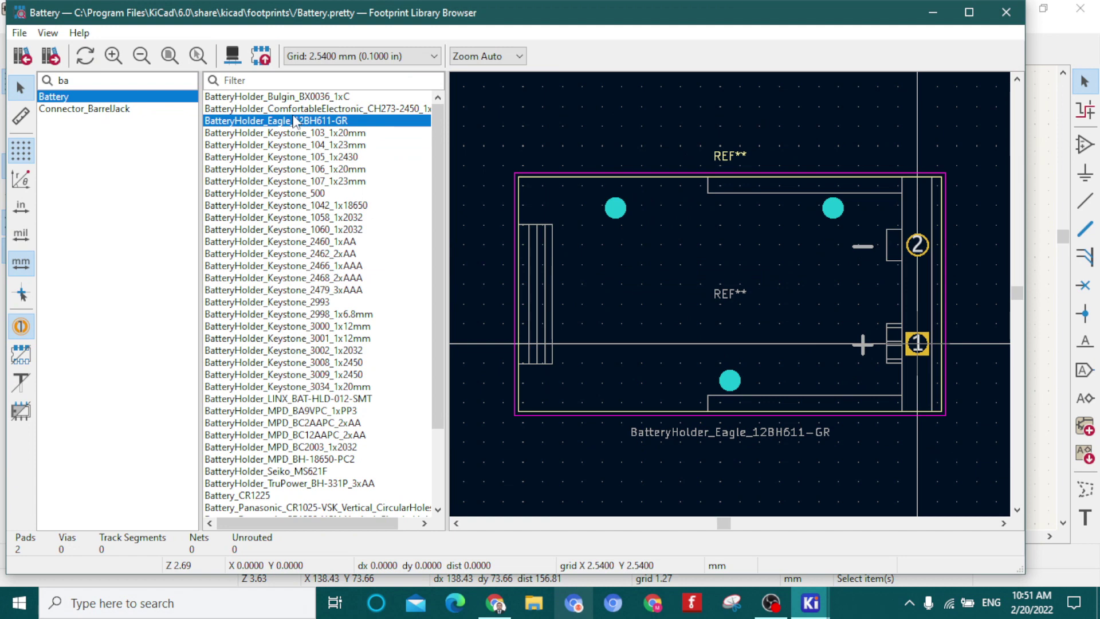
{"action": "left_click", "coordinate": [294, 112]}
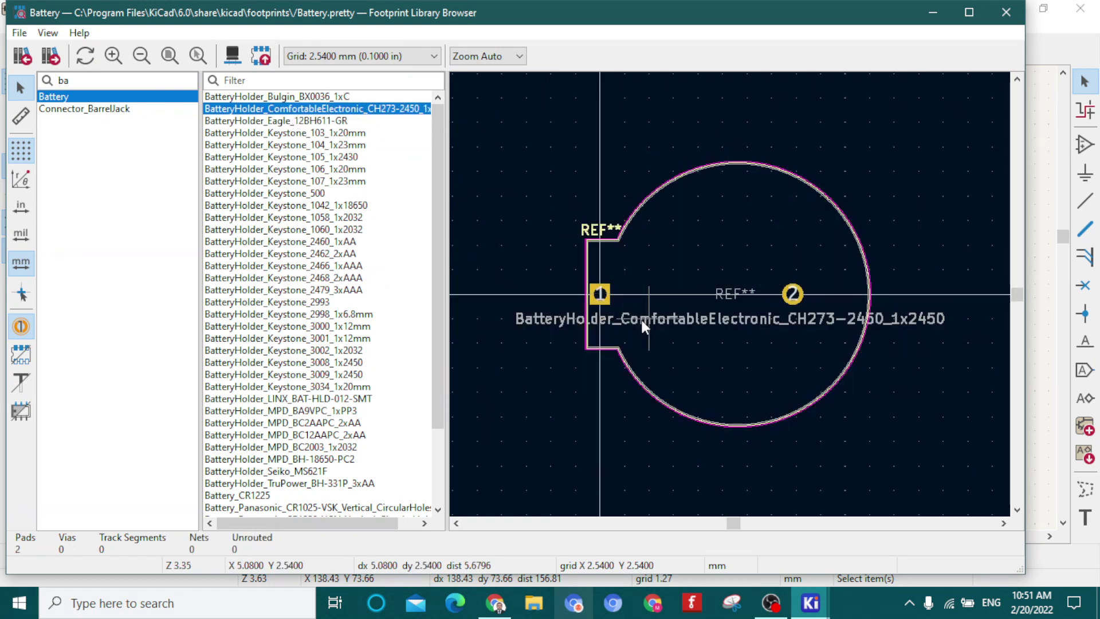
{"action": "key", "text": "Down"}
{"action": "key", "text": "Down"}
{"action": "key", "text": "Down"}
{"action": "key", "text": "Down"}
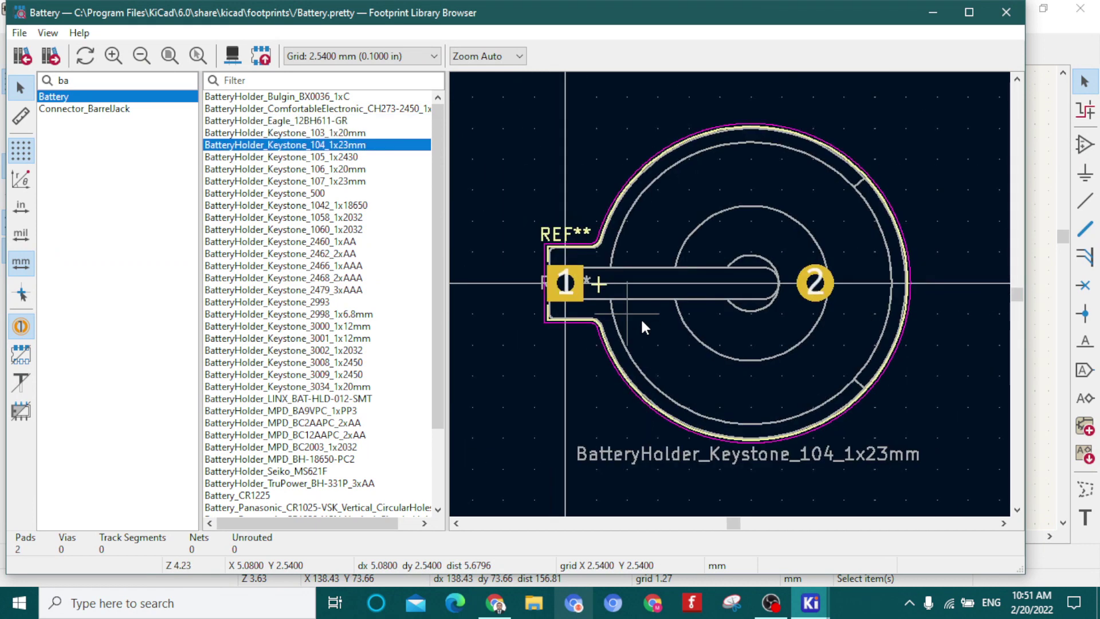
{"action": "key", "text": "Down"}
{"action": "key", "text": "Down"}
{"action": "key", "text": "Down"}
{"action": "key", "text": "Down"}
{"action": "key", "text": "Down"}
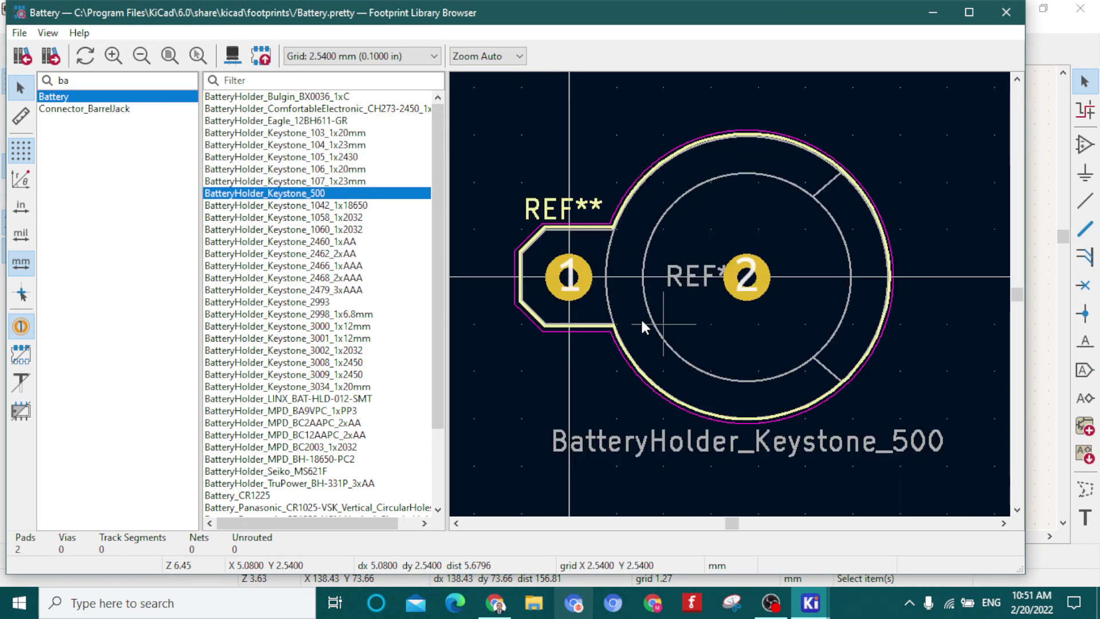
{"action": "key", "text": "Up"}
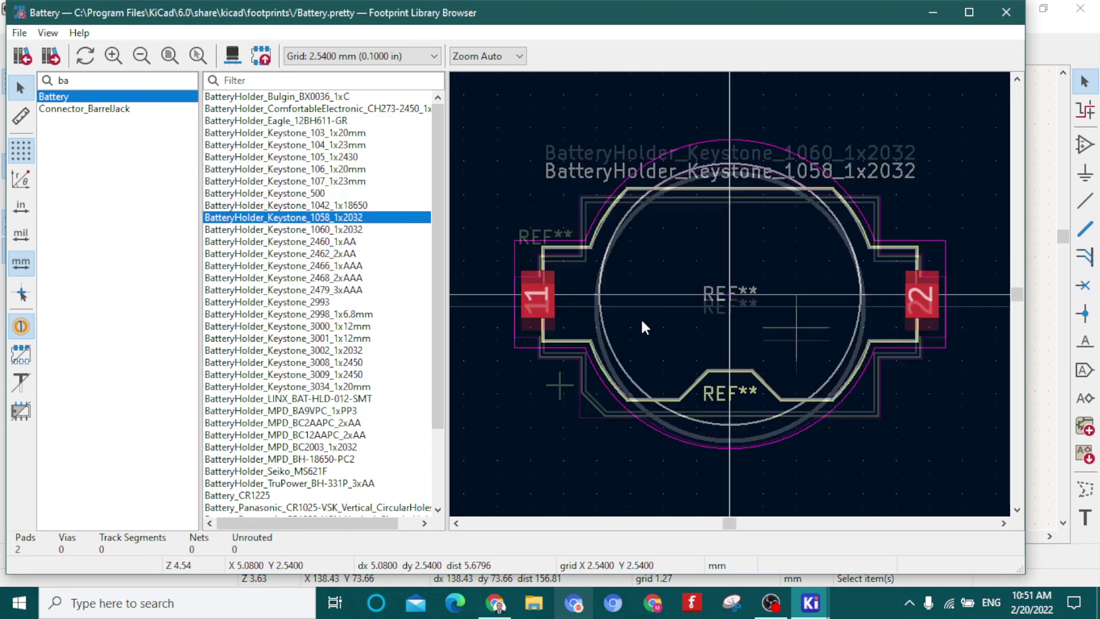
{"action": "key", "text": "Down"}
{"action": "key", "text": "Down"}
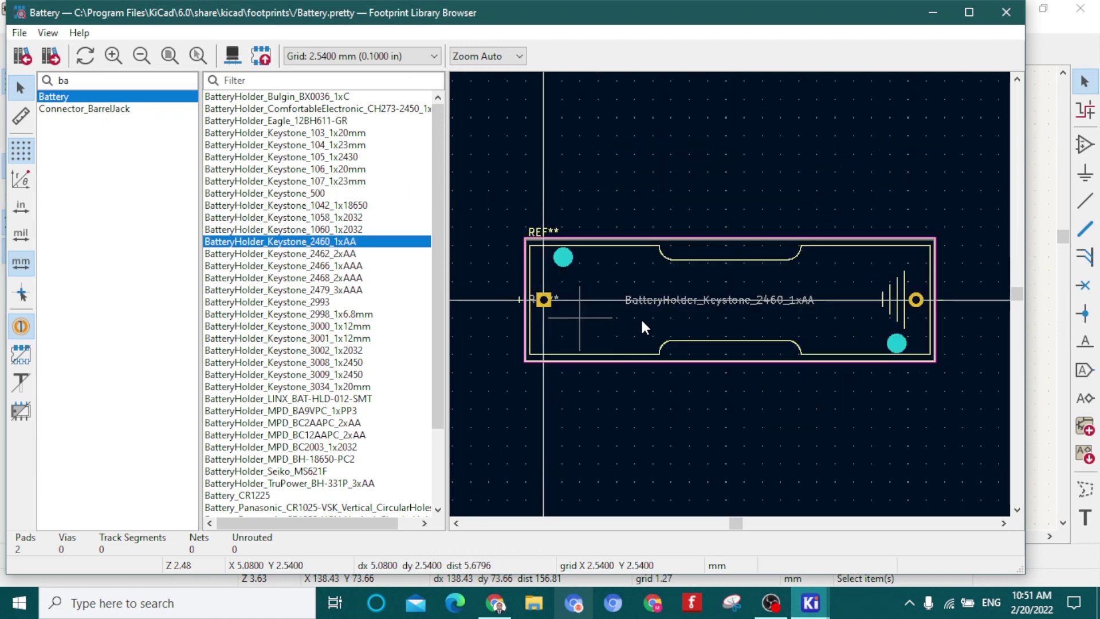
{"action": "key", "text": "Down"}
{"action": "key", "text": "Up"}
{"action": "key", "text": "Up"}
{"action": "key", "text": "Down"}
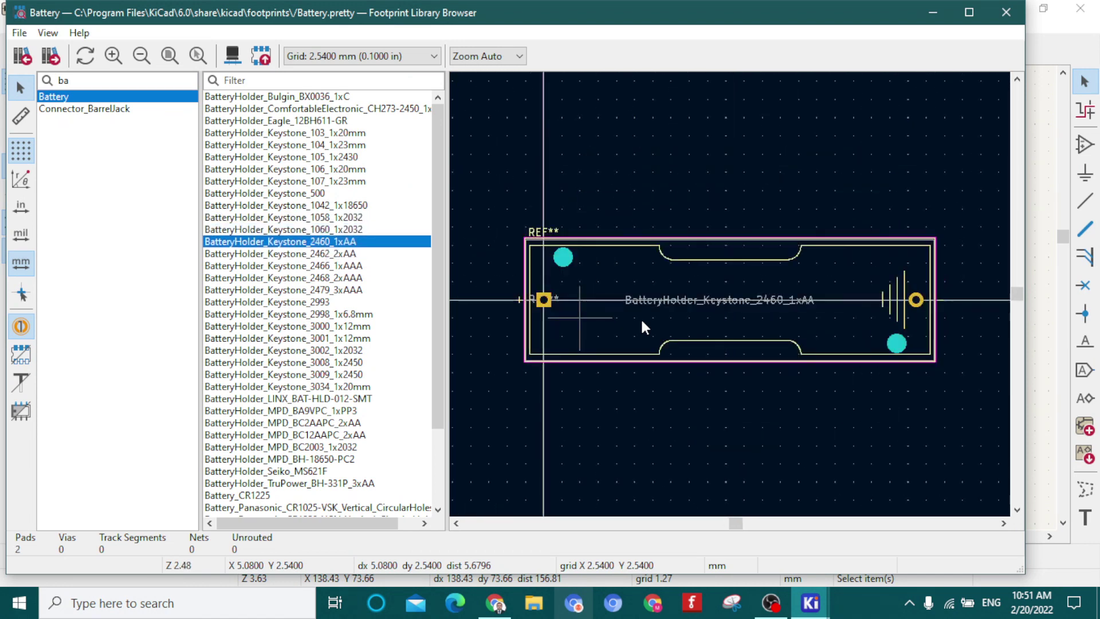
{"action": "key", "text": "Down"}
{"action": "key", "text": "Down"}
{"action": "key", "text": "Down"}
{"action": "key", "text": "Down"}
{"action": "key", "text": "Down"}
{"action": "key", "text": "Down"}
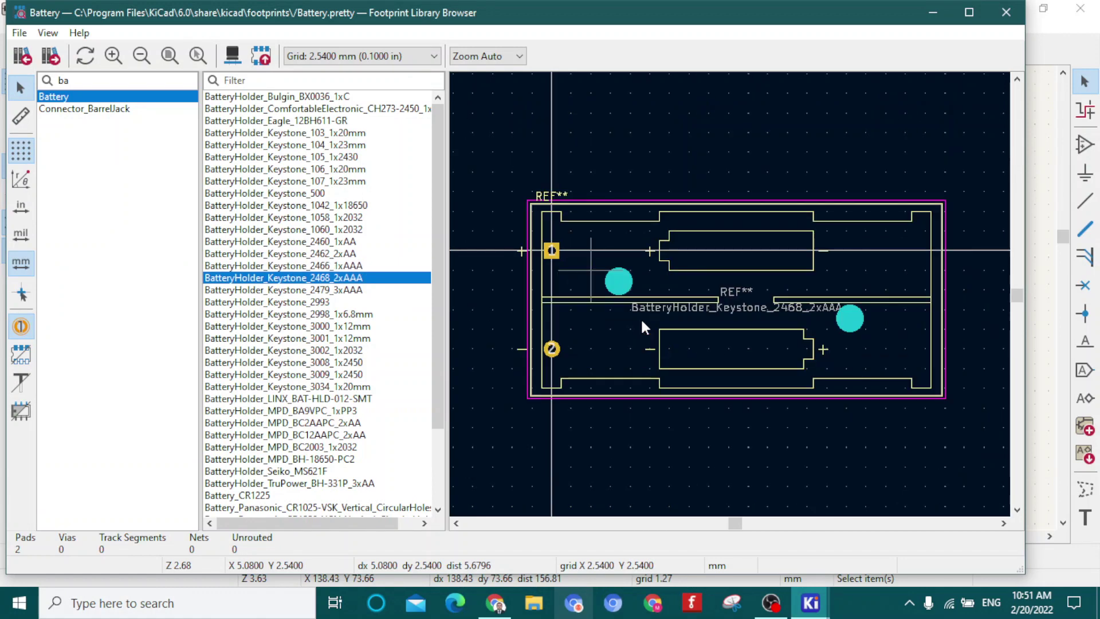
{"action": "key", "text": "Down"}
{"action": "key", "text": "Down"}
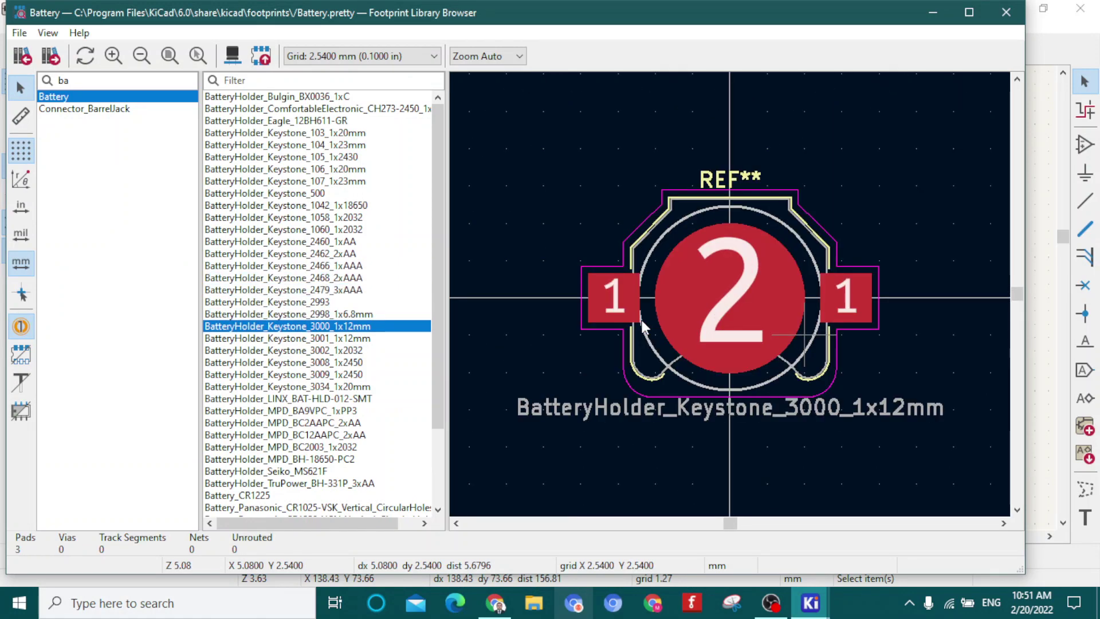
Assign the BatteryHolder_Keystone_3001_1x12mm footprint to the battery cell and save the schematic
{"action": "key", "text": "Down"}
{"action": "key", "text": "Up"}
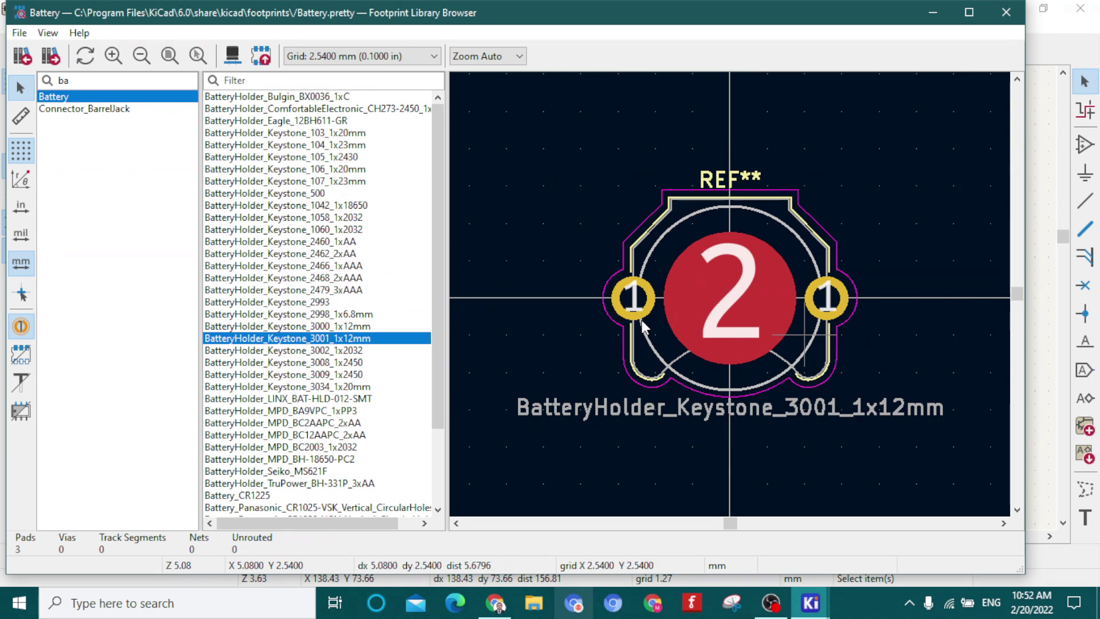
{"action": "double_click", "coordinate": [684, 399]}
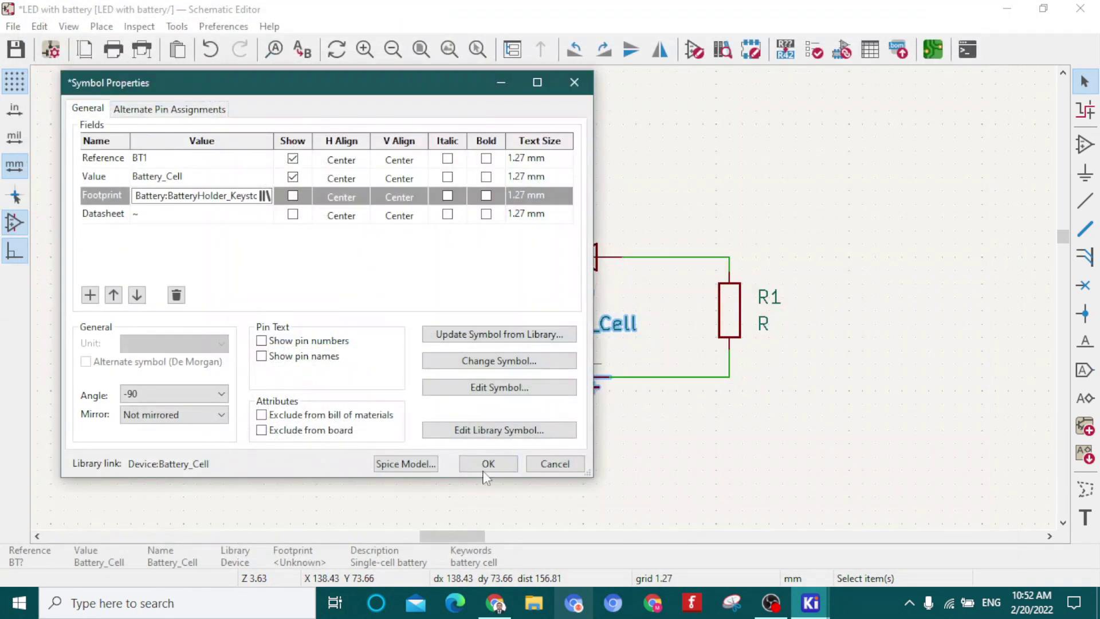
{"action": "left_click", "coordinate": [486, 463]}
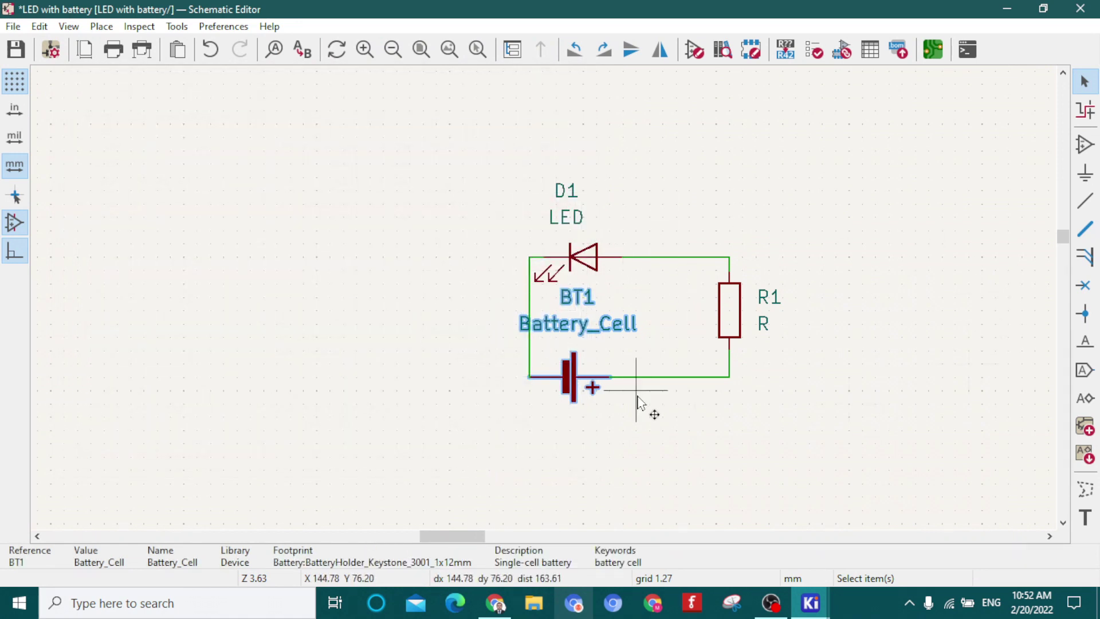
{"action": "key", "text": "ctrl+s"}
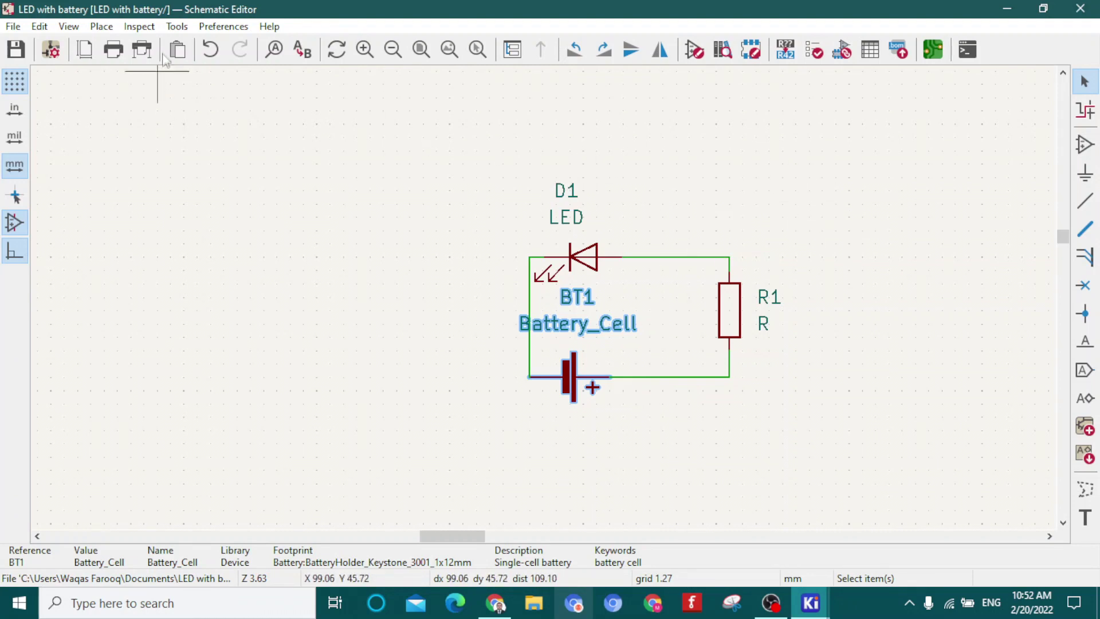
Switch to the PCB Editor and update the board from the schematic with the default options
{"action": "left_click", "coordinate": [931, 52]}
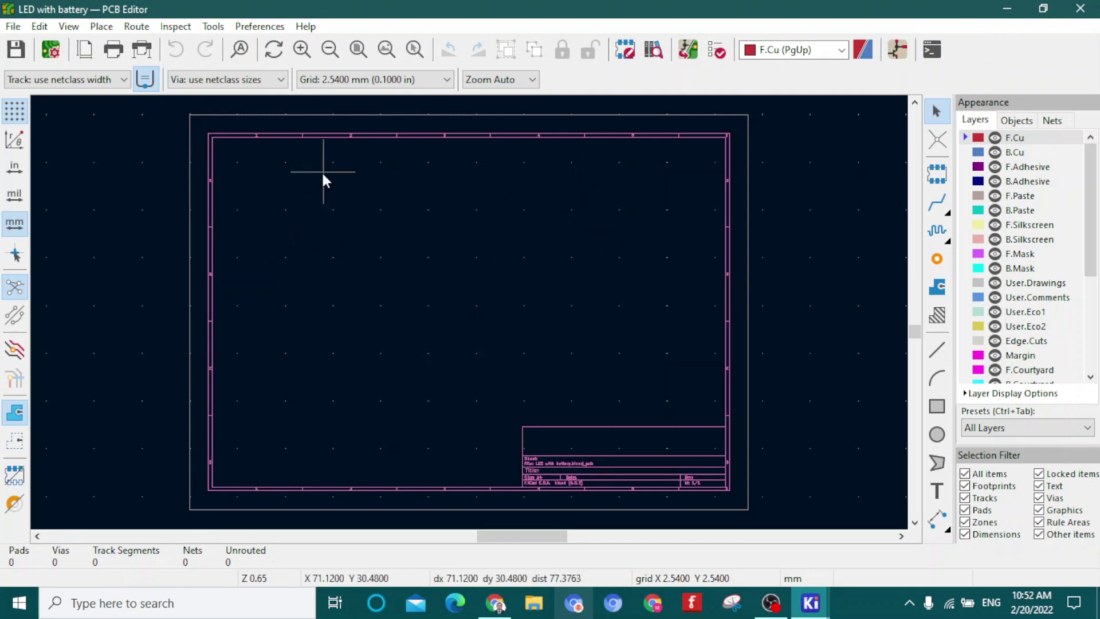
{"action": "left_click", "coordinate": [215, 28]}
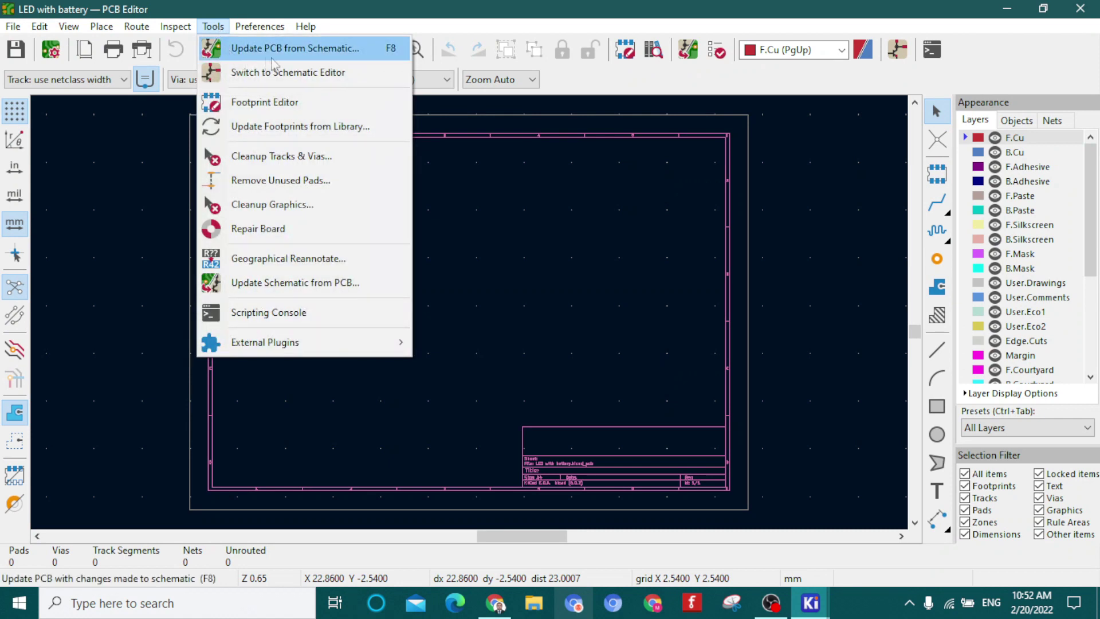
{"action": "left_click", "coordinate": [327, 49]}
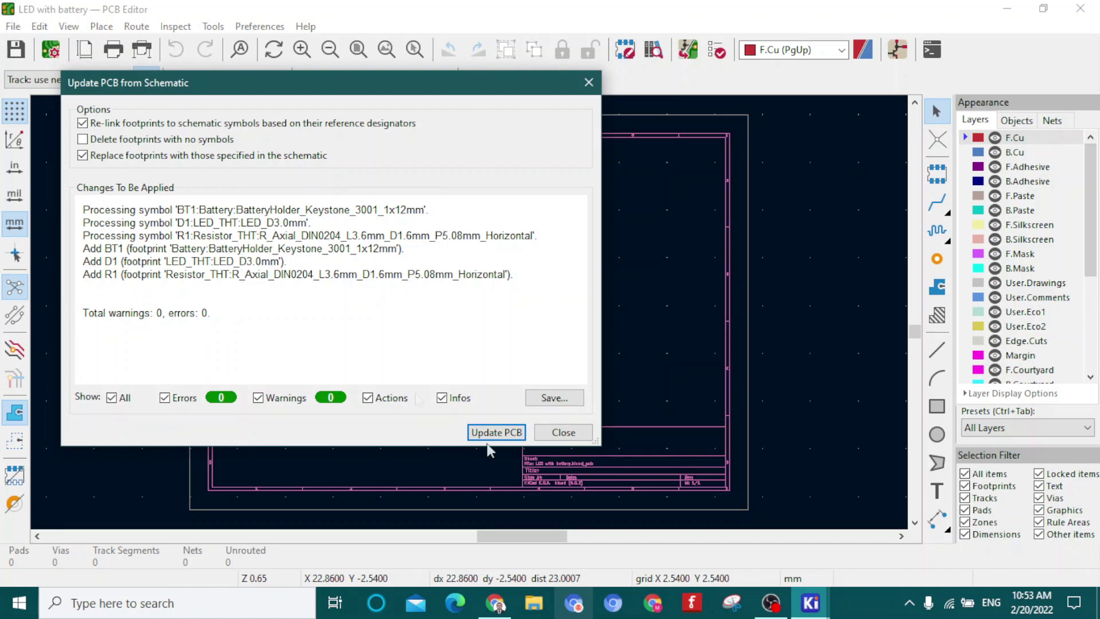
{"action": "left_click", "coordinate": [508, 437]}
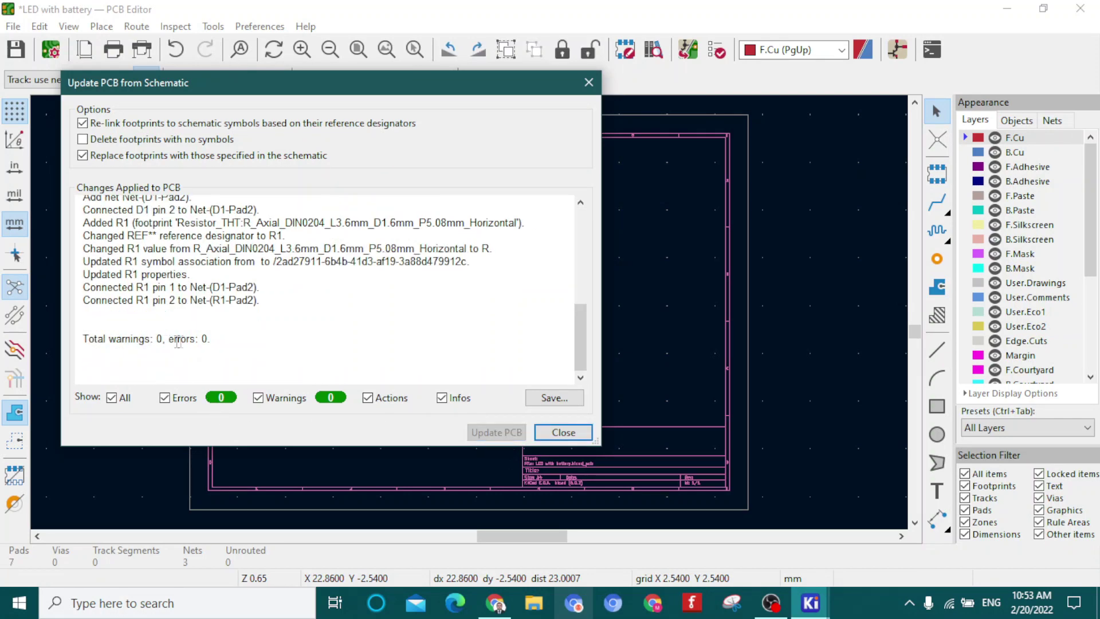
{"action": "left_click", "coordinate": [559, 432]}
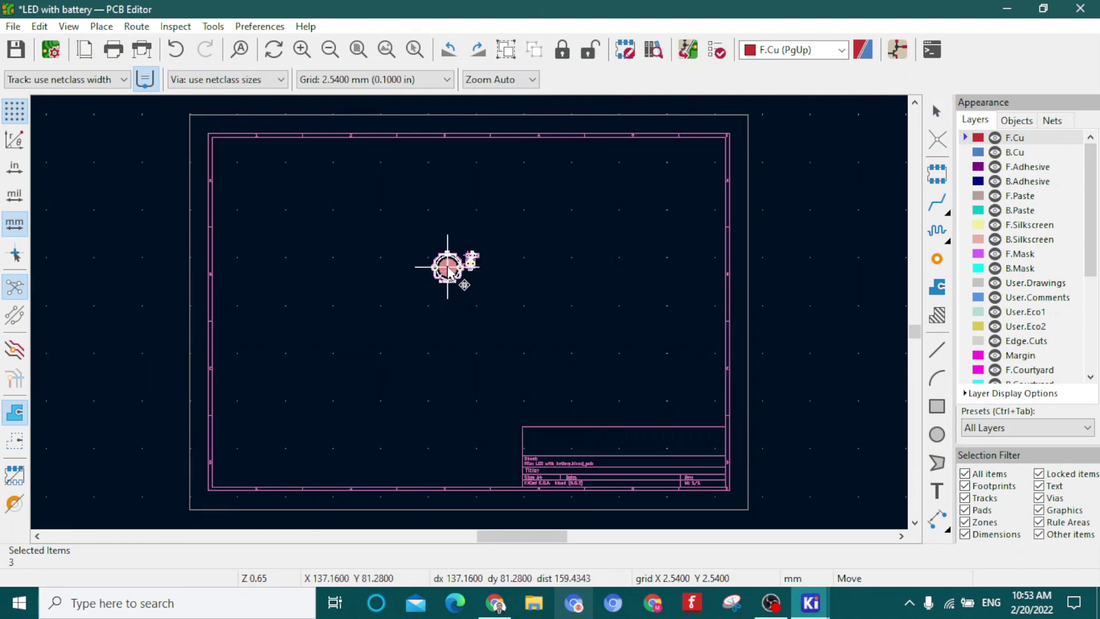
Place the imported group of three footprints on the drawing sheet, slightly above its centre, and deselect it
{"action": "left_click", "coordinate": [448, 268]}
{"action": "scroll", "coordinate": [448, 269], "scroll_direction": "up", "scroll_amount": 6}
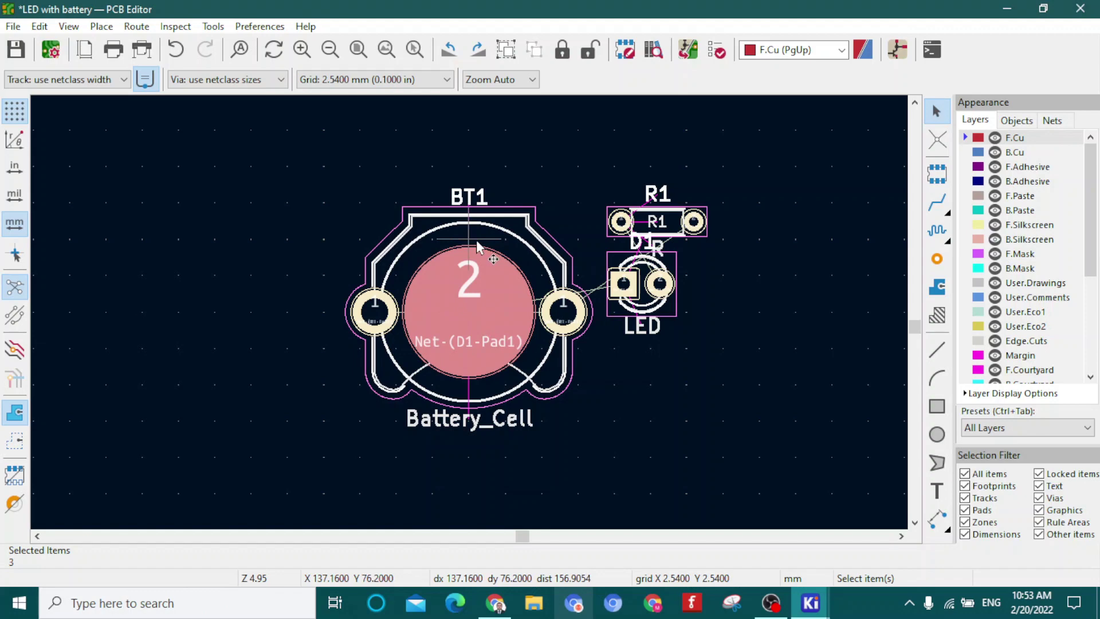
{"action": "left_click", "coordinate": [814, 223]}
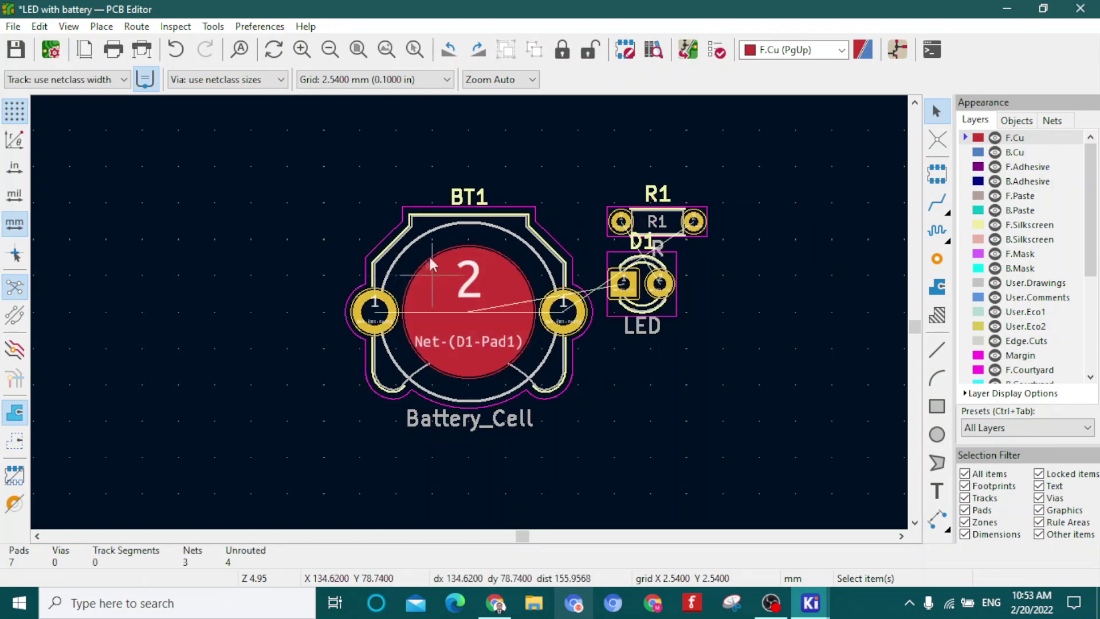
Move the battery holder up about 5 mm and line up the LED and the resistor side by side beneath it
{"action": "left_click", "coordinate": [460, 263]}
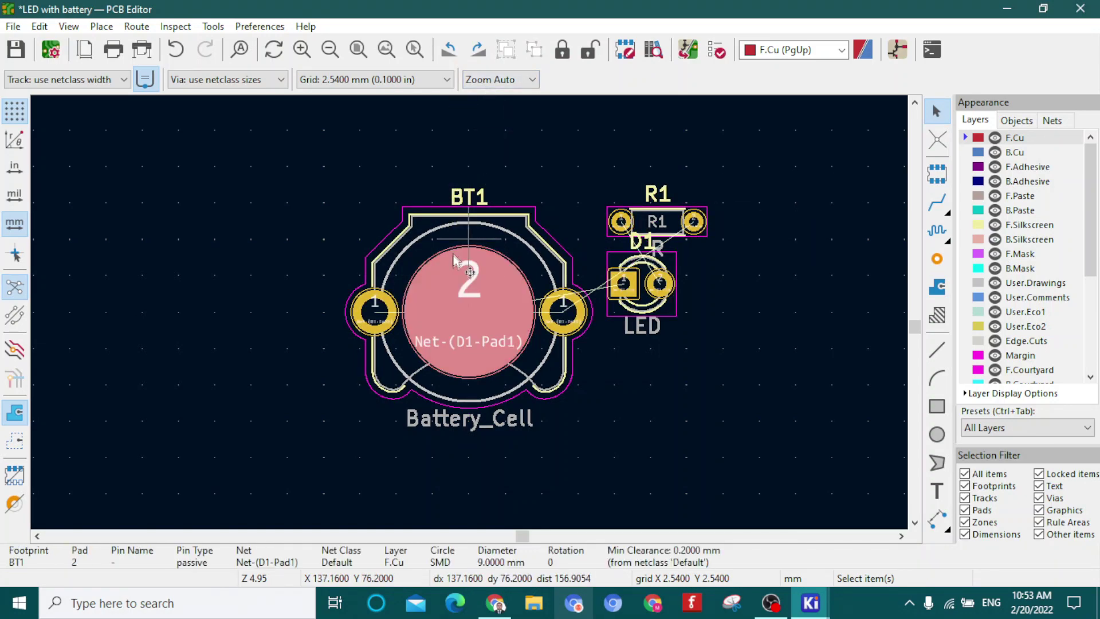
{"action": "left_click_drag", "start_coordinate": [460, 264], "coordinate": [459, 238]}
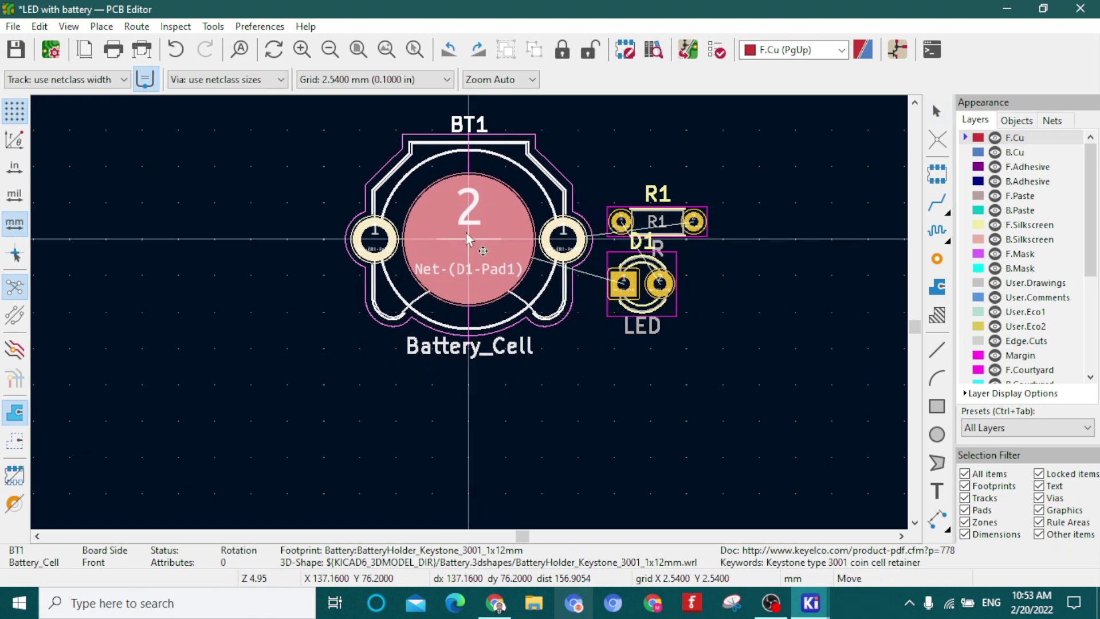
{"action": "left_click_drag", "start_coordinate": [678, 244], "coordinate": [578, 421]}
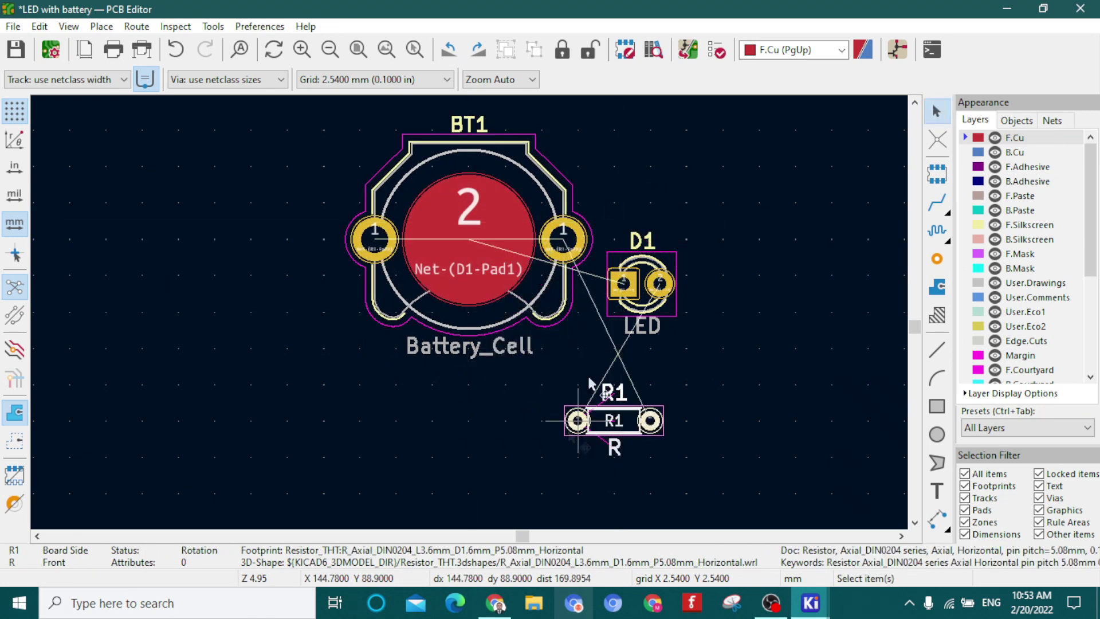
{"action": "left_click", "coordinate": [625, 283]}
{"action": "left_click_drag", "start_coordinate": [632, 283], "coordinate": [414, 423]}
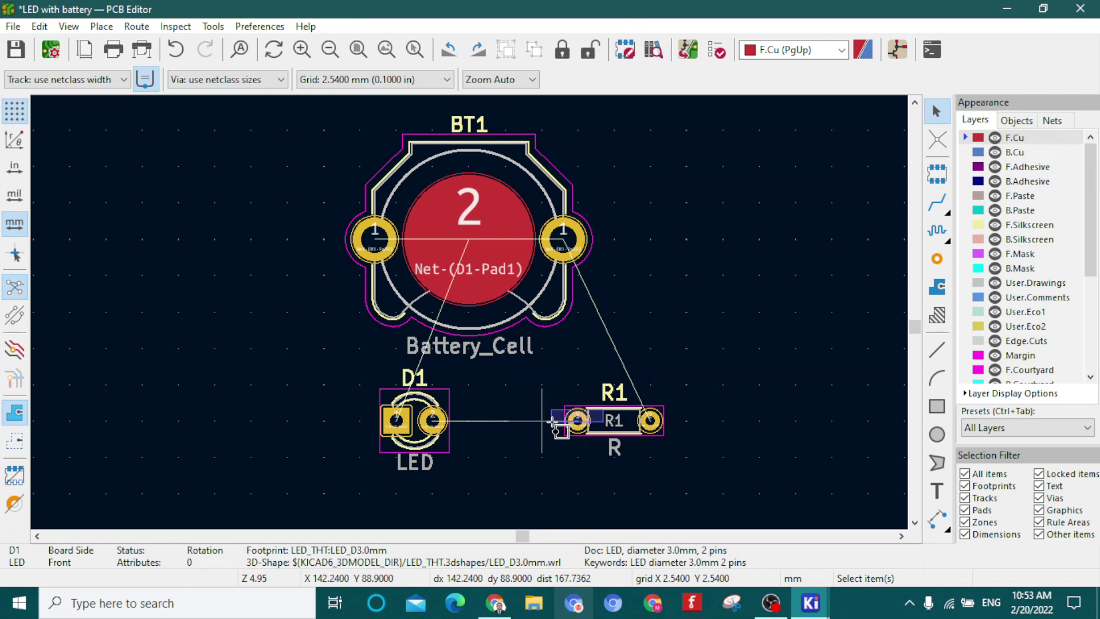
{"action": "left_click", "coordinate": [608, 422]}
{"action": "left_click_drag", "start_coordinate": [609, 435], "coordinate": [537, 435]}
{"action": "left_click", "coordinate": [407, 308]}
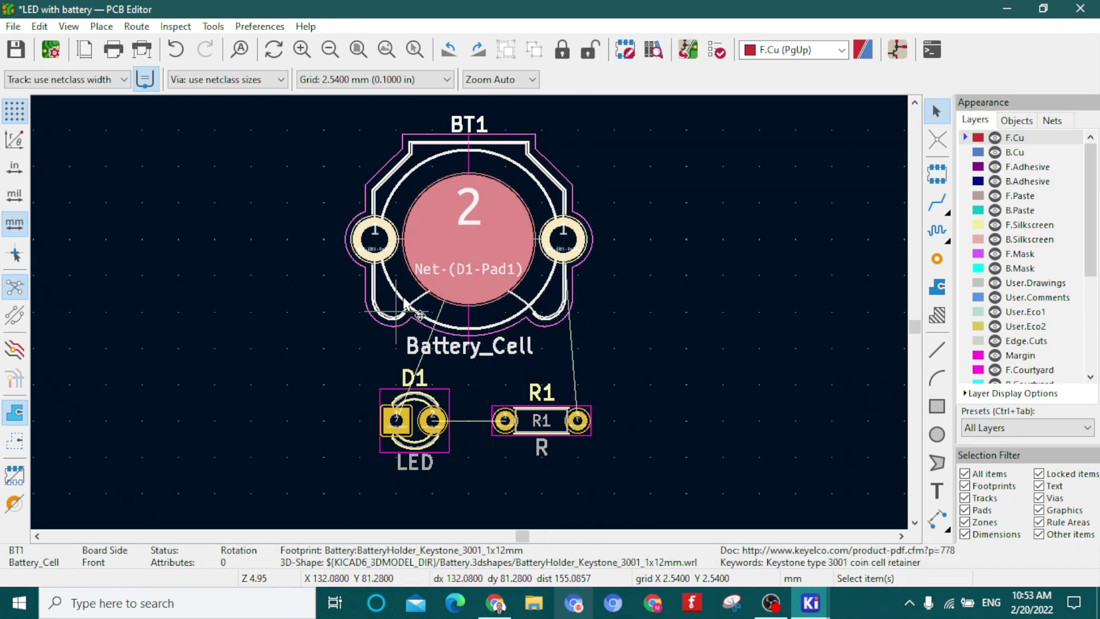
{"action": "left_click", "coordinate": [425, 440]}
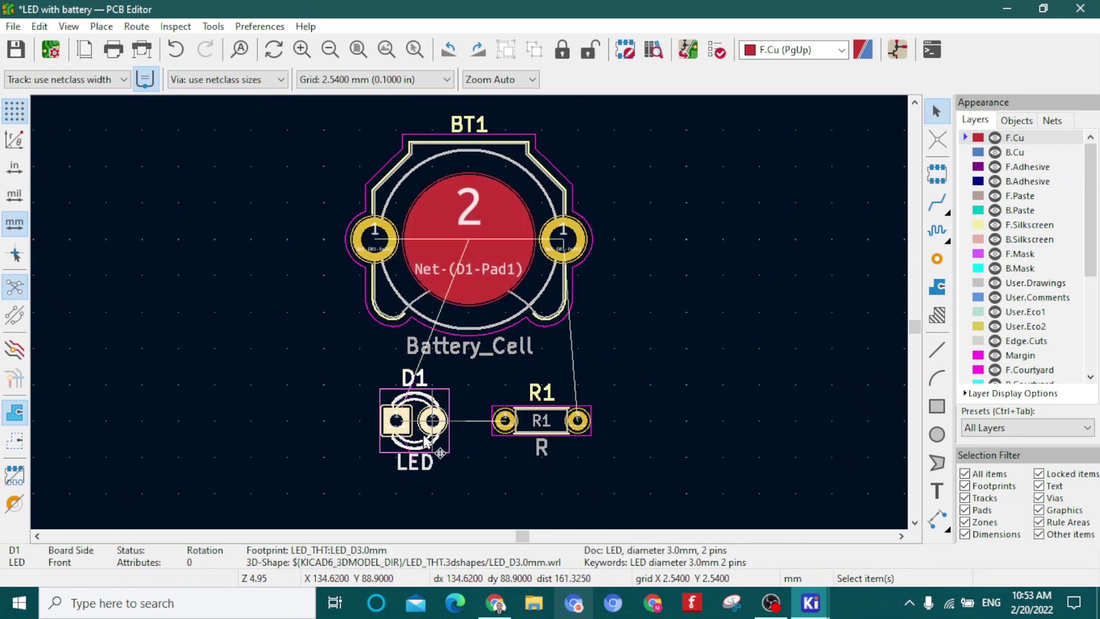
{"action": "left_click", "coordinate": [465, 307]}
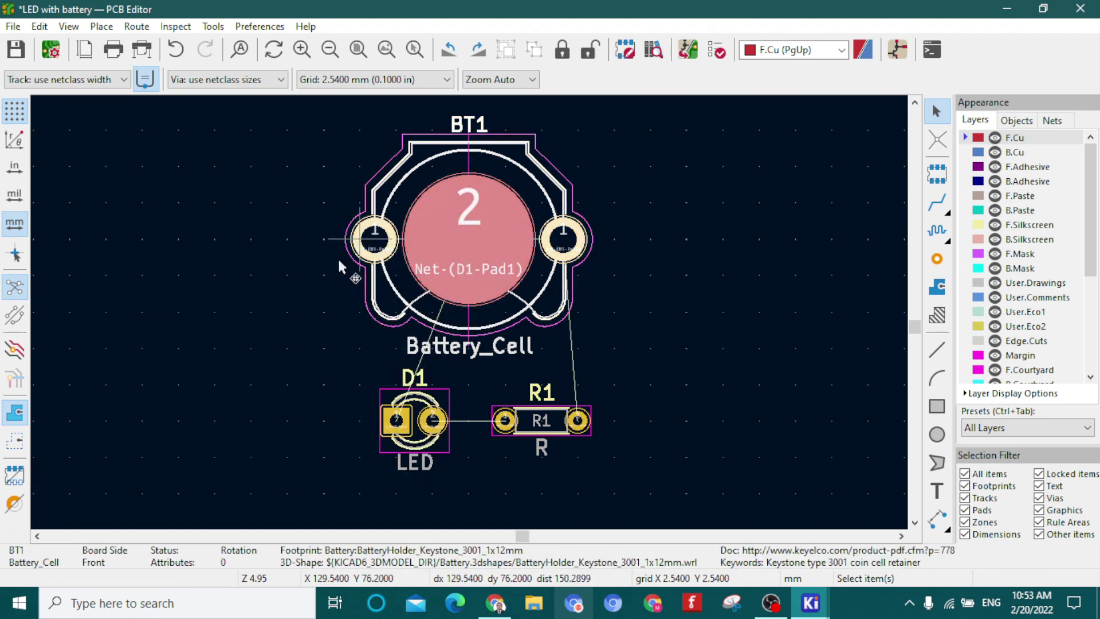
{"action": "left_click", "coordinate": [296, 310]}
Rotate the battery holder footprint by 180 degrees in place and deselect it
{"action": "left_click", "coordinate": [480, 283]}
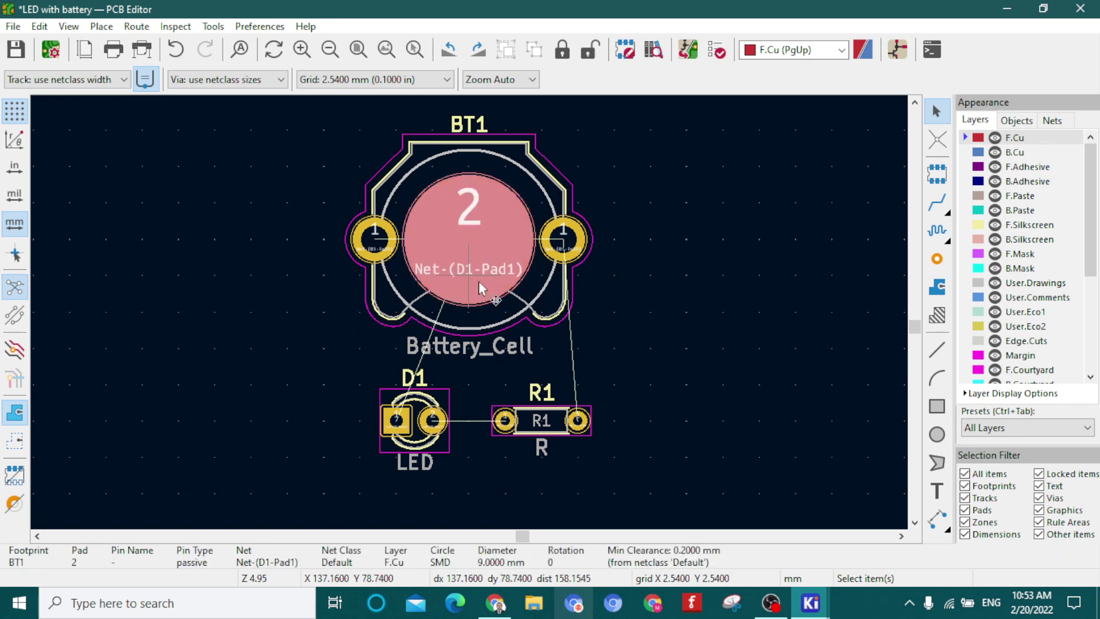
{"action": "key", "text": "r"}
{"action": "key", "text": "r"}
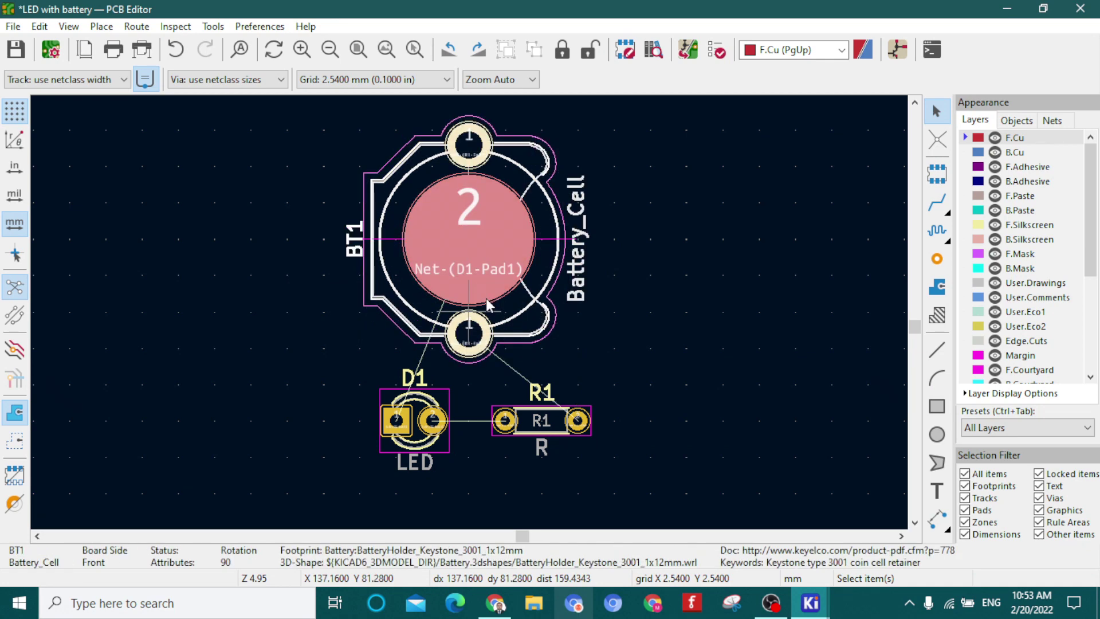
{"action": "left_click", "coordinate": [622, 323]}
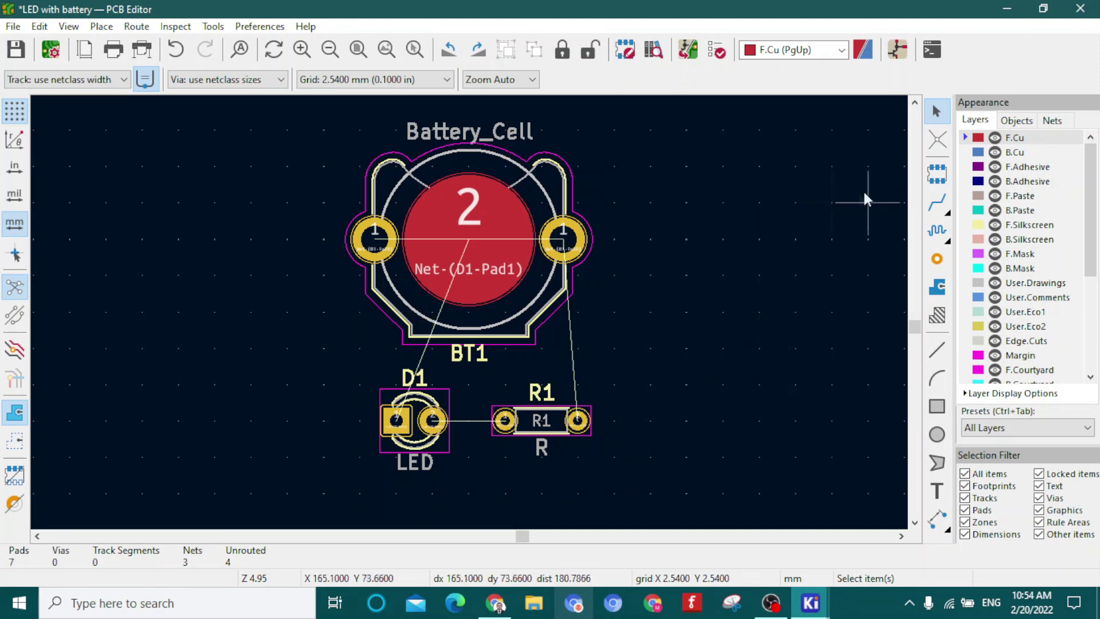
Route F.Cu tracks from the battery holder's right pad to the resistor's right pad, and from the LED's round pad to the resistor's left pad
{"action": "left_click", "coordinate": [938, 204]}
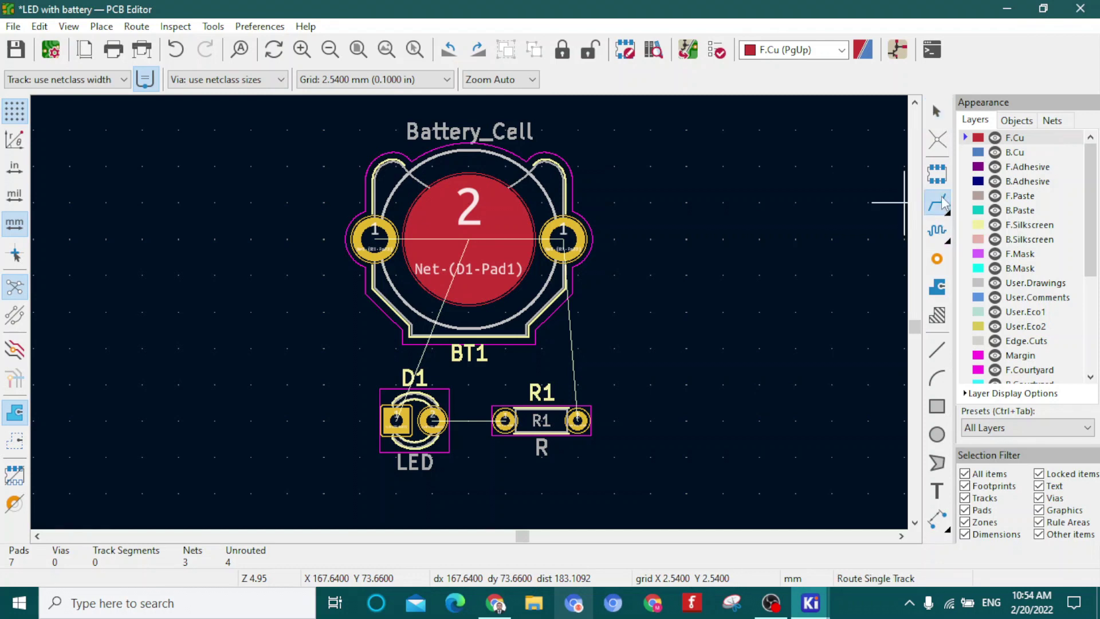
{"action": "left_click", "coordinate": [563, 240]}
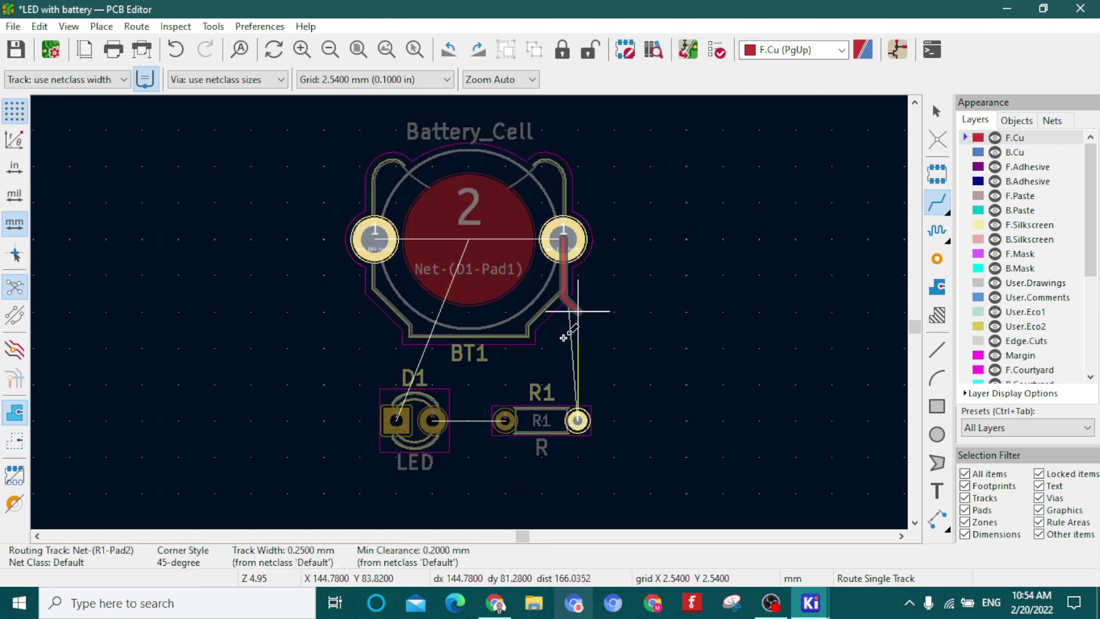
{"action": "left_click", "coordinate": [576, 420]}
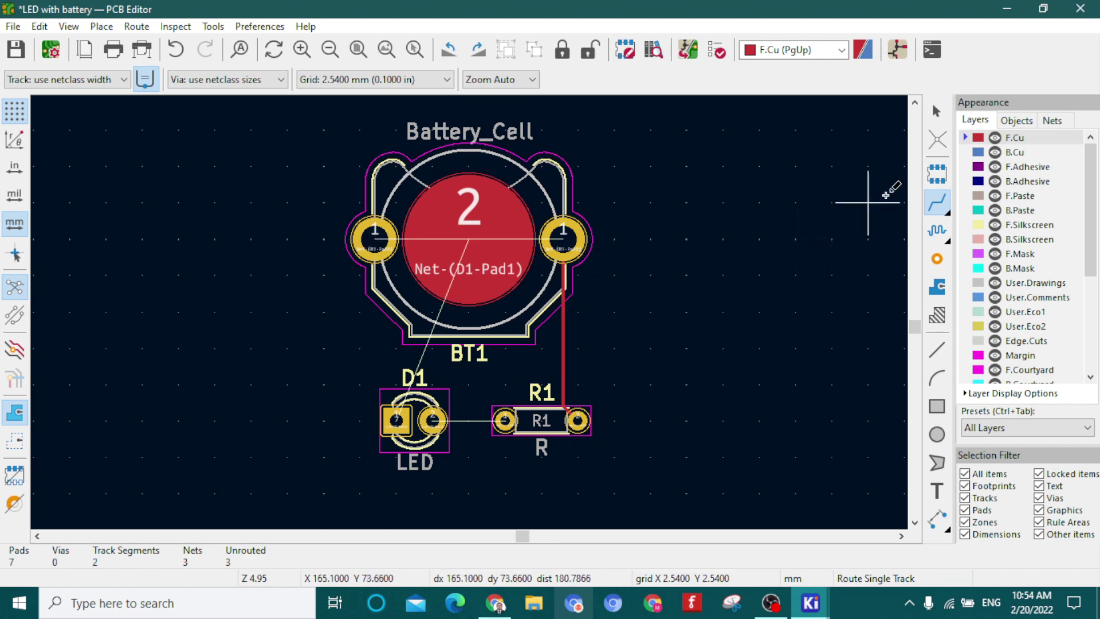
{"action": "left_click", "coordinate": [433, 420]}
{"action": "left_click", "coordinate": [504, 420]}
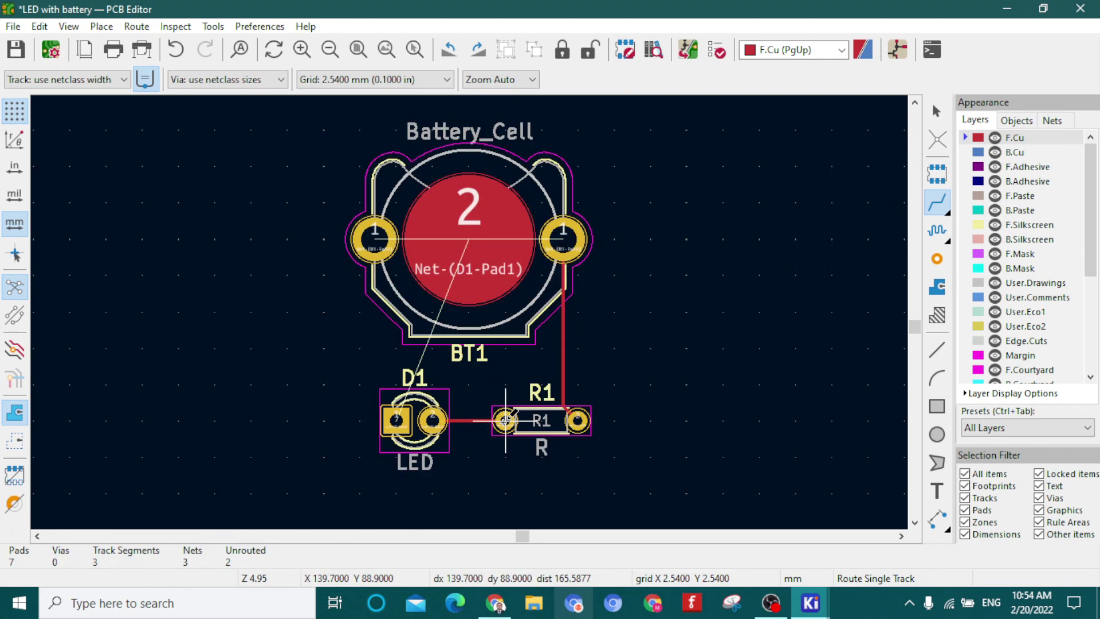
Route a track on F.Cu from the LED's square pad to the battery holder's large central pad 2 and save the board
{"action": "left_click", "coordinate": [396, 420]}
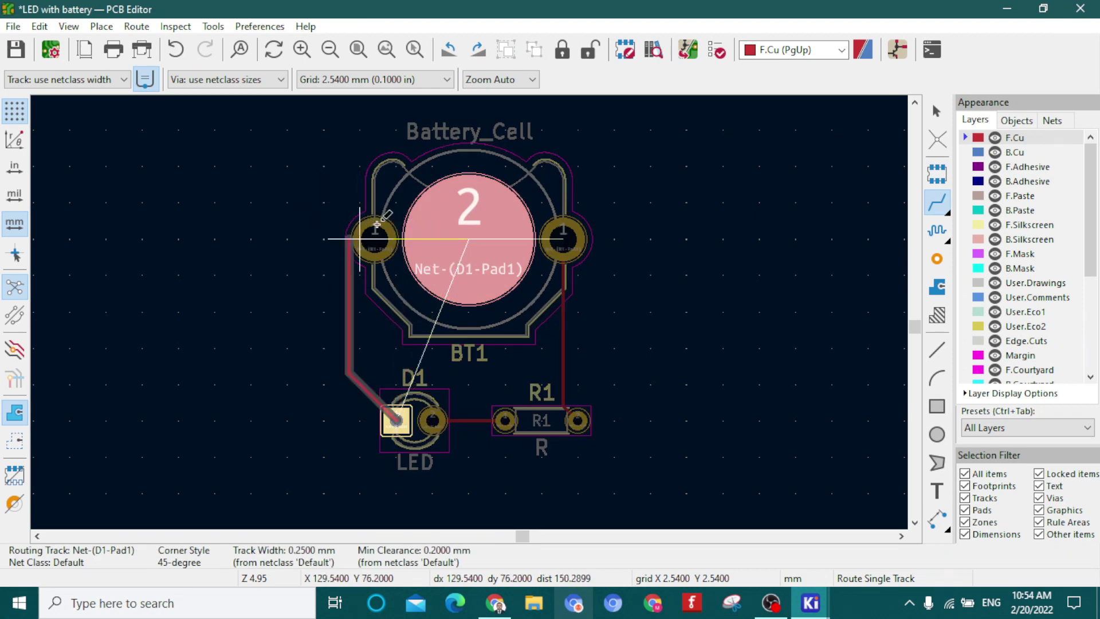
{"action": "left_click", "coordinate": [431, 234]}
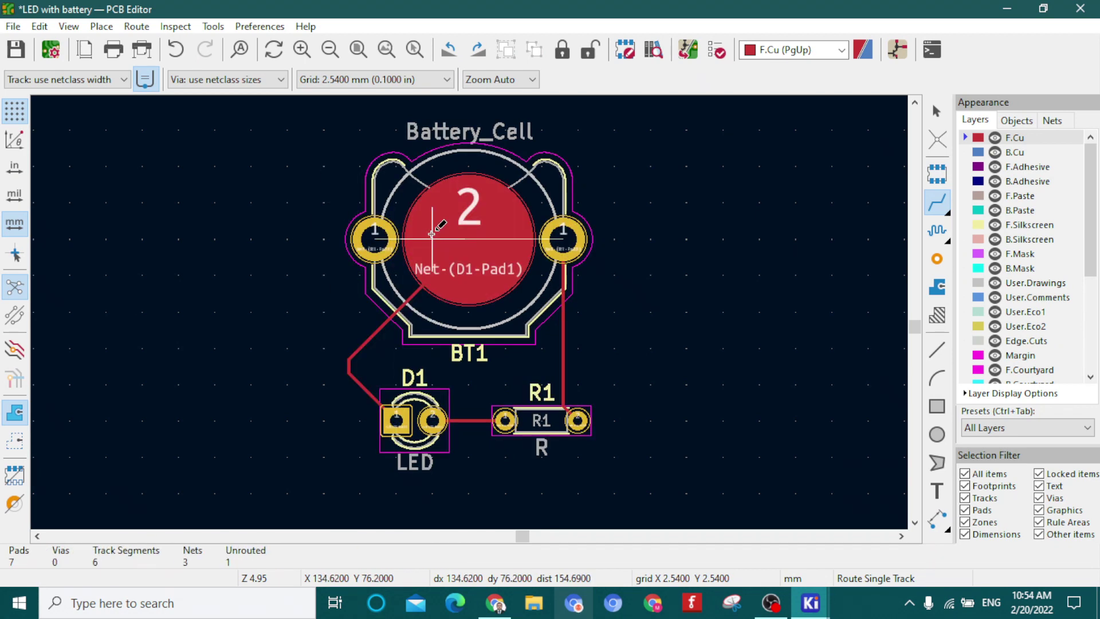
{"action": "left_click", "coordinate": [374, 229]}
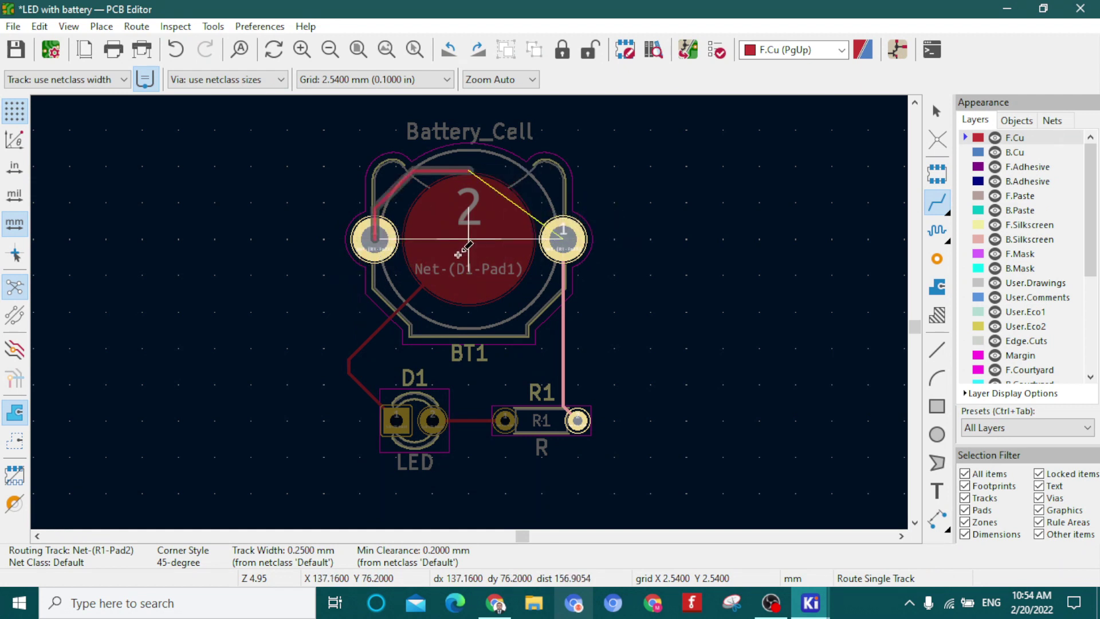
{"action": "key", "text": "Escape"}
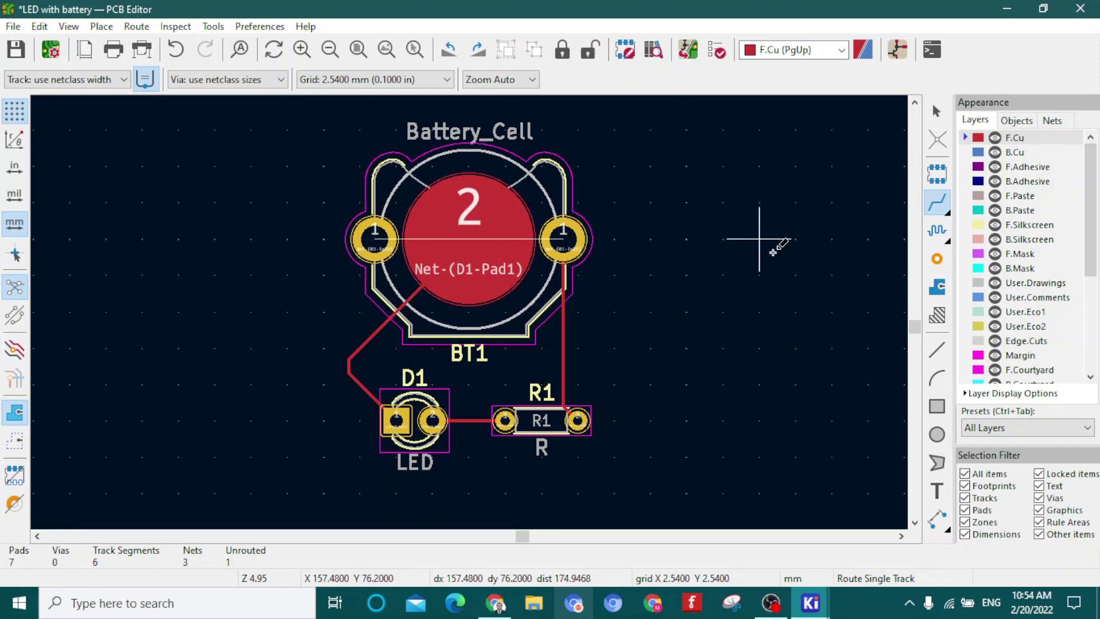
{"action": "key", "text": "ctrl+s"}
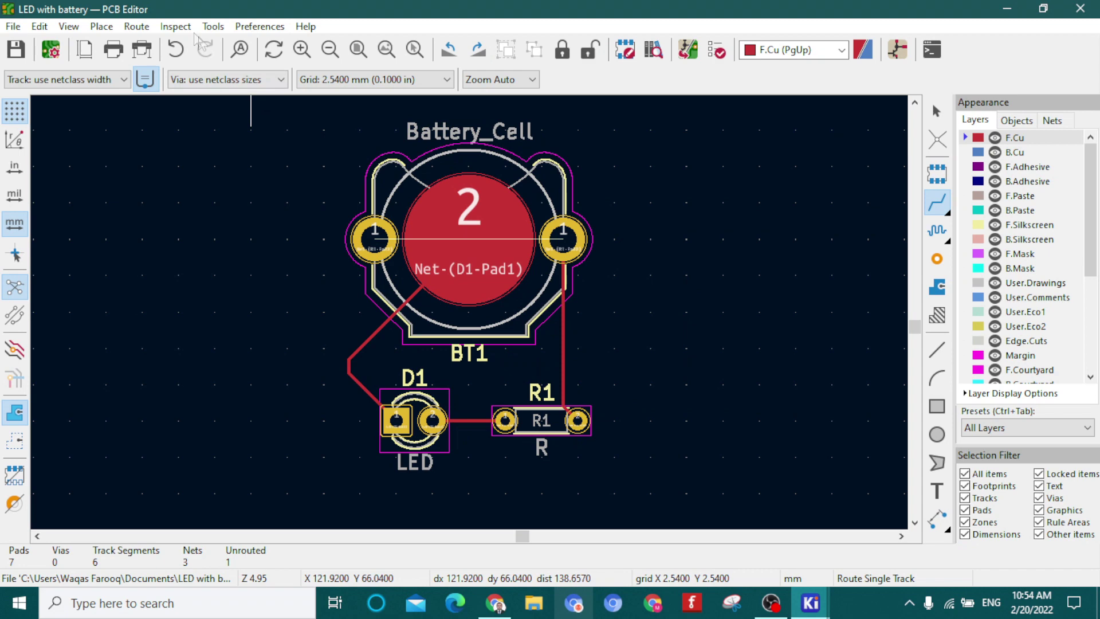
Inspect the routed board from several angles in the 3D viewer, then close the viewer
{"action": "left_click", "coordinate": [69, 26]}
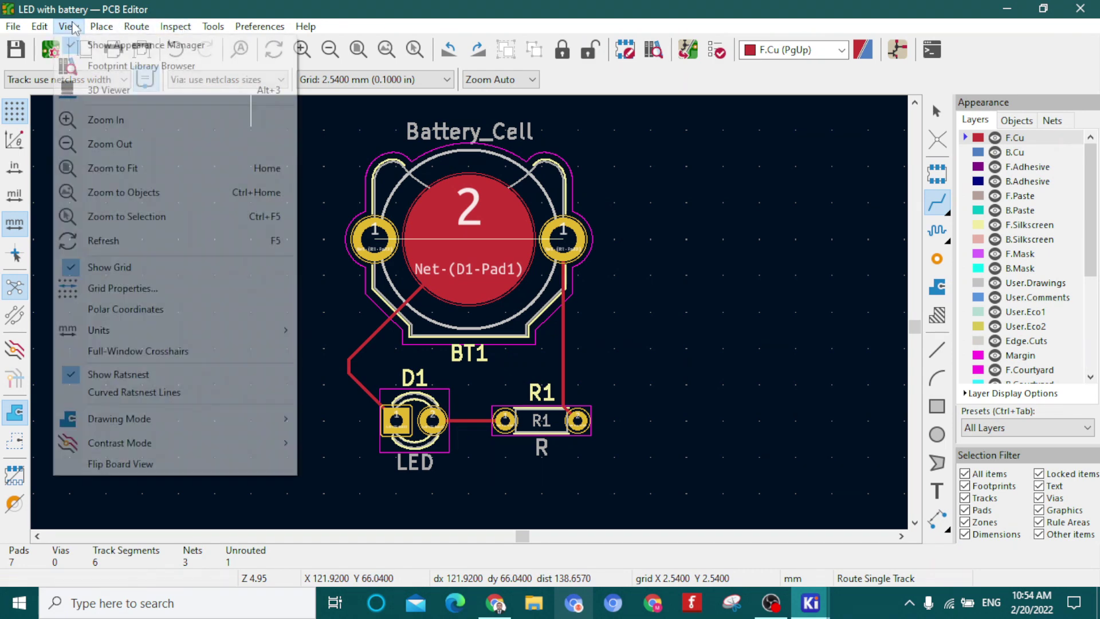
{"action": "left_click", "coordinate": [129, 89]}
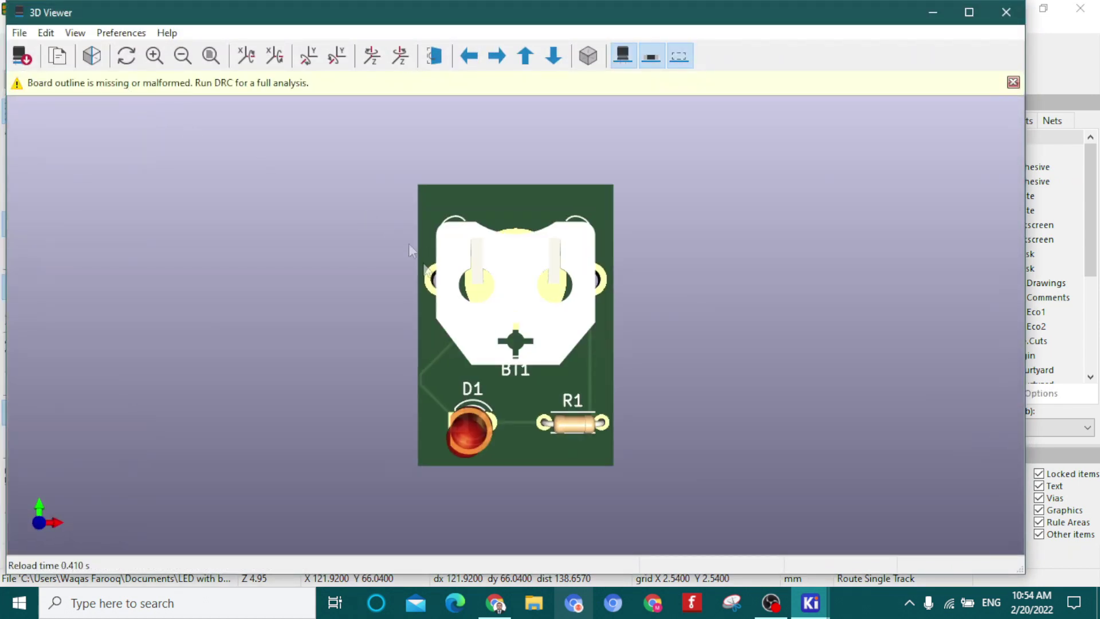
{"action": "left_click_drag", "start_coordinate": [486, 283], "coordinate": [873, 267]}
{"action": "left_click_drag", "start_coordinate": [496, 353], "coordinate": [499, 331]}
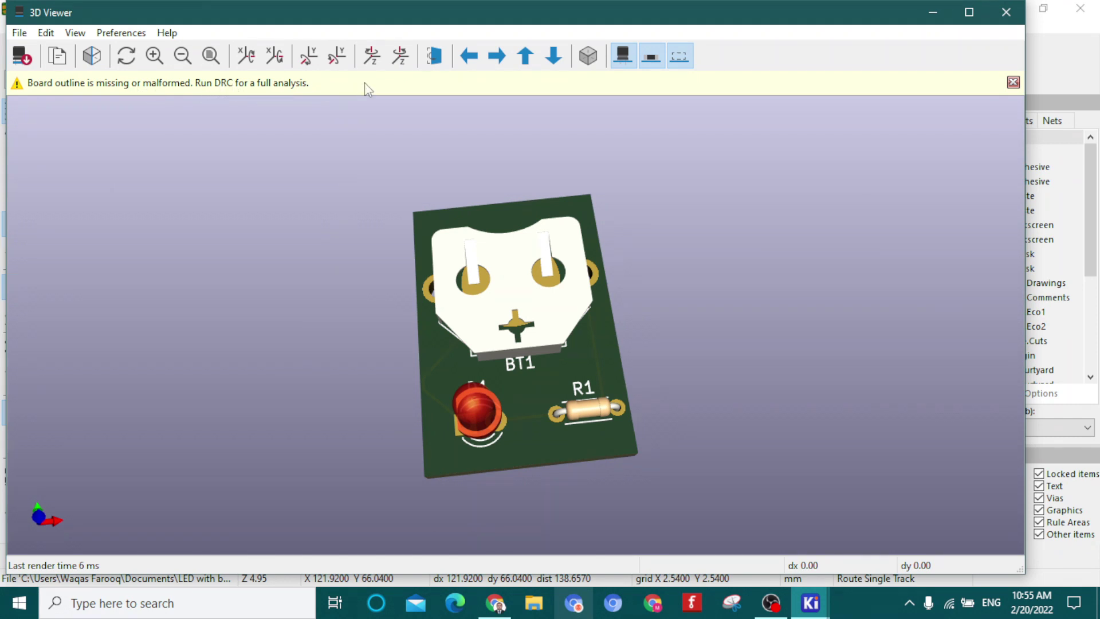
{"action": "left_click", "coordinate": [1006, 12]}
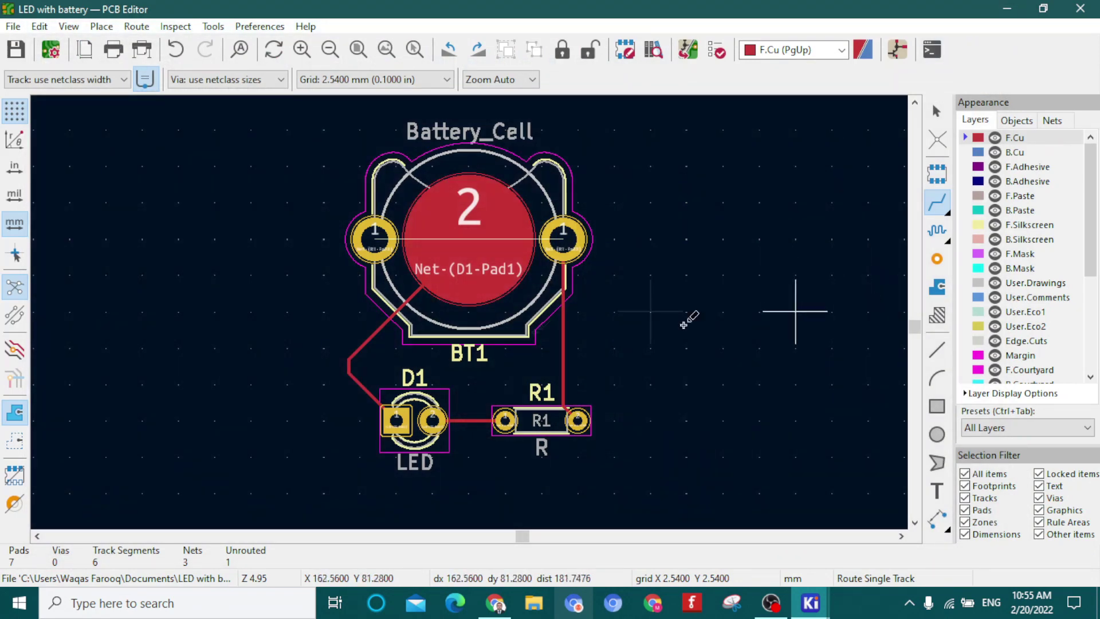
Draw a closed rectangle of lines about 20.3 by 25.4 mm on F.Cu around the three footprints and save the board
{"action": "left_click", "coordinate": [936, 351]}
{"action": "left_click", "coordinate": [323, 130]}
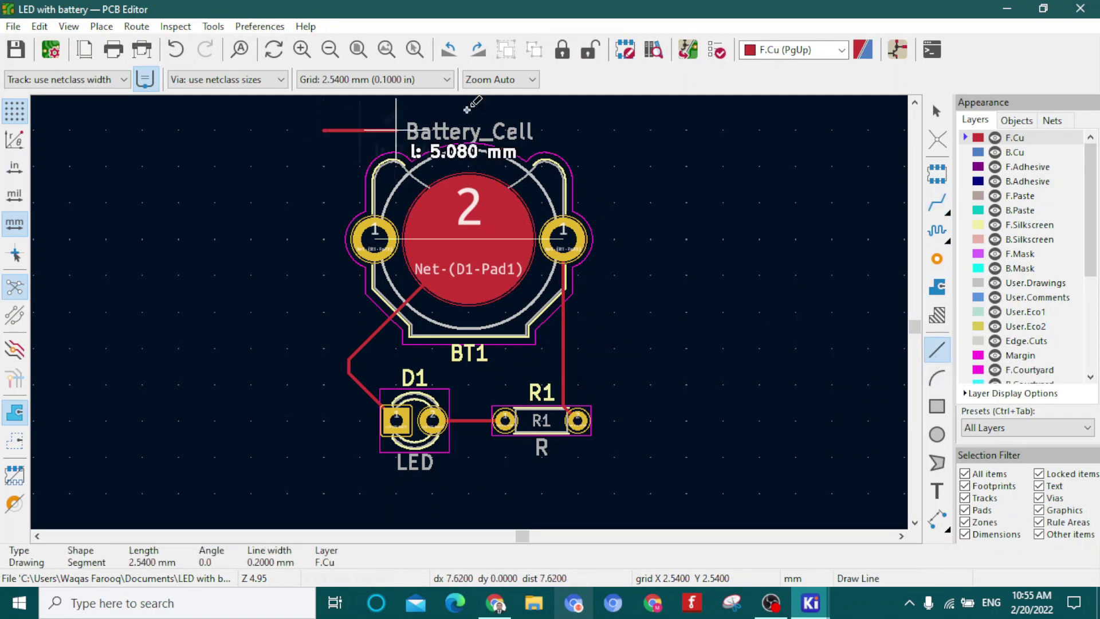
{"action": "left_click", "coordinate": [615, 130]}
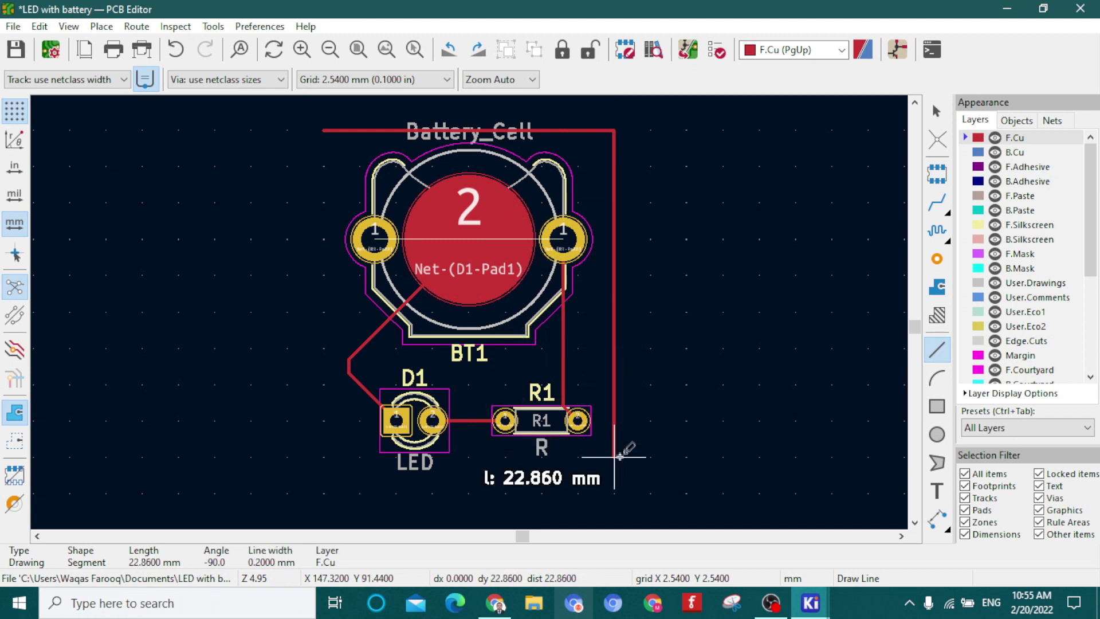
{"action": "left_click", "coordinate": [615, 493]}
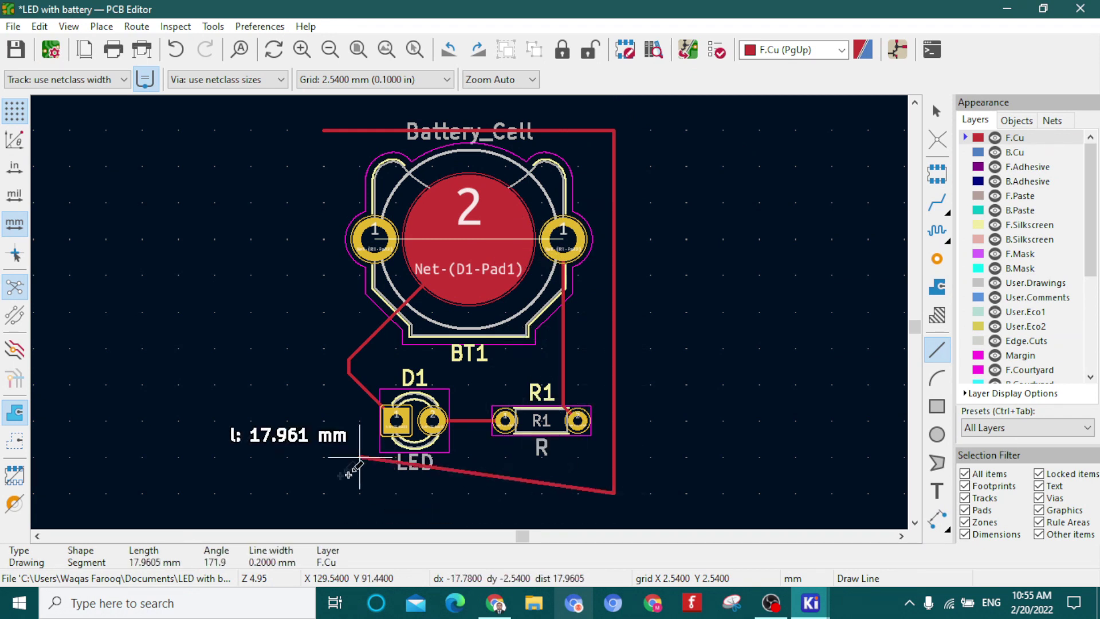
{"action": "left_click", "coordinate": [323, 493]}
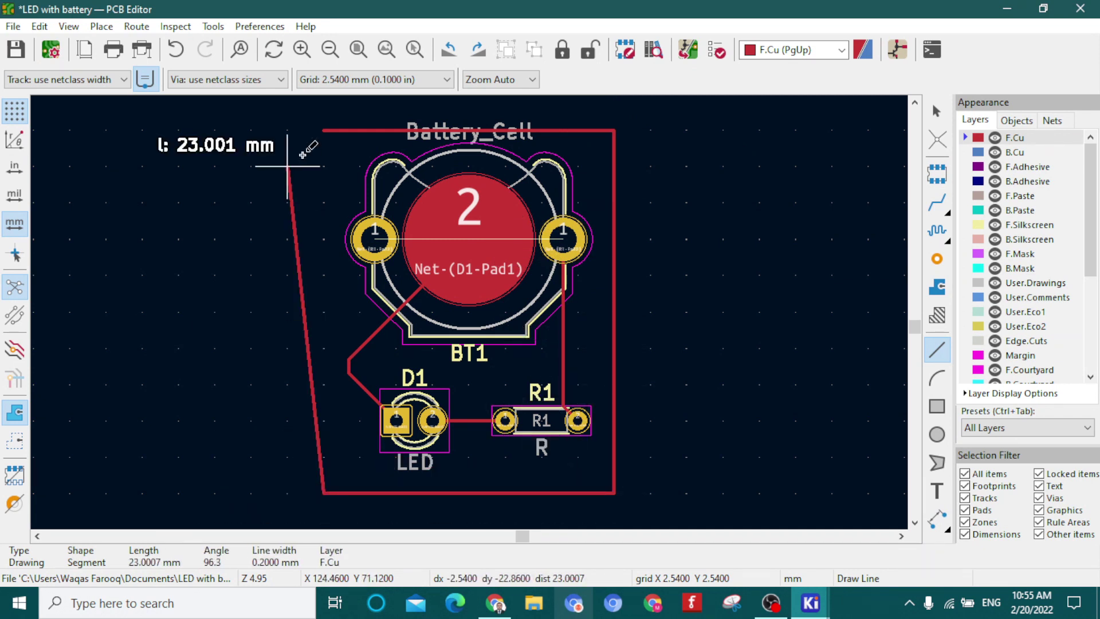
{"action": "left_click", "coordinate": [323, 131]}
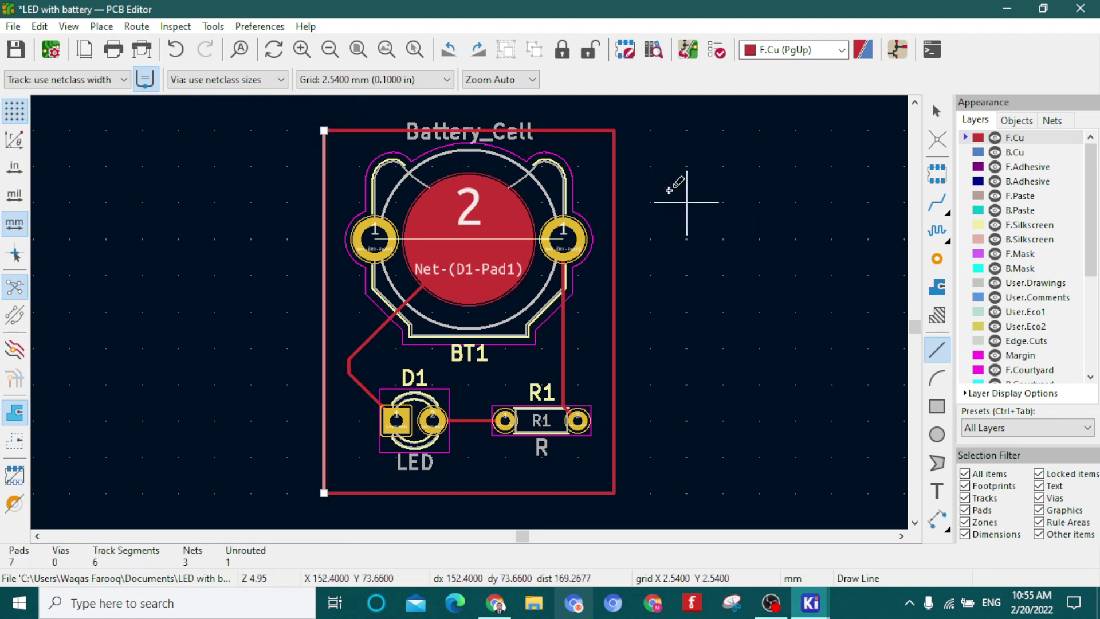
{"action": "key", "text": "ctrl+s"}
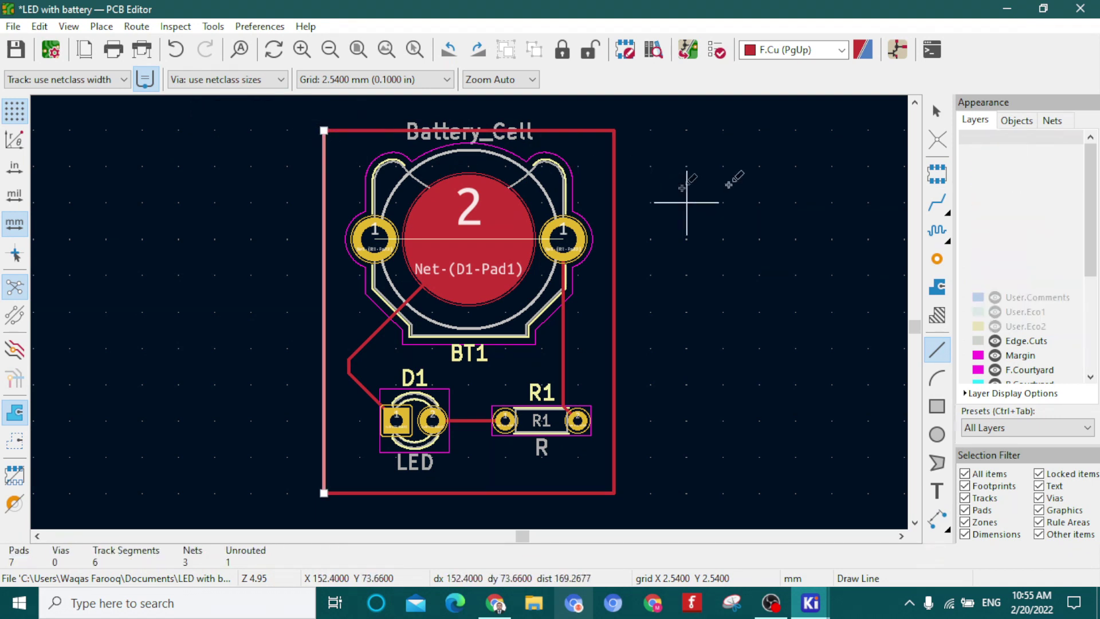
Check the board with its drawn rectangle in the 3D viewer and close the viewer
{"action": "left_click", "coordinate": [68, 26]}
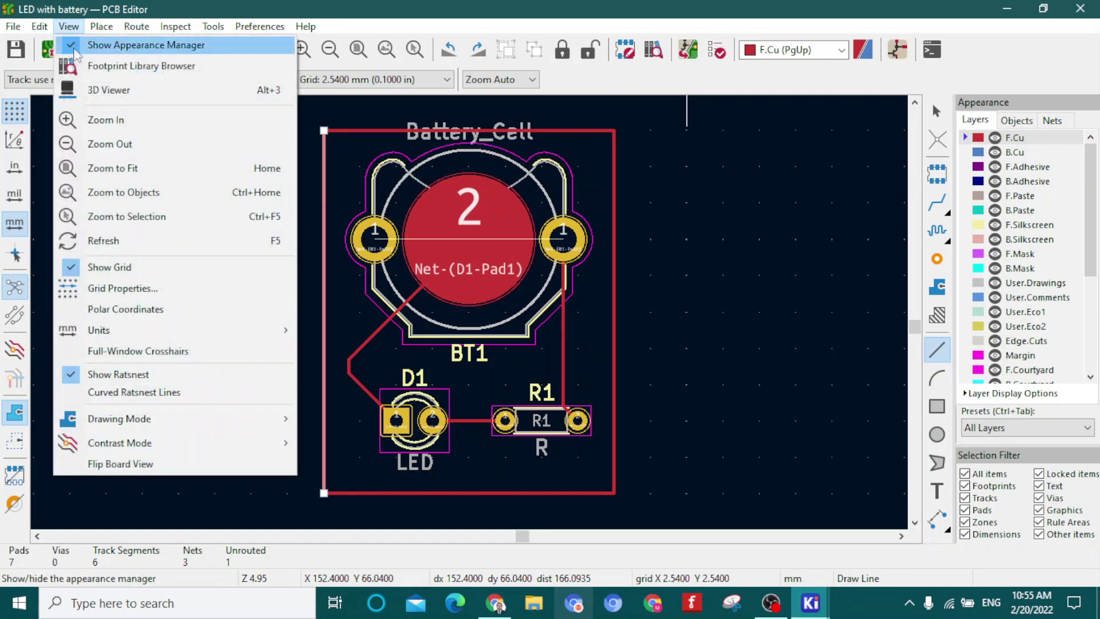
{"action": "left_click", "coordinate": [91, 88]}
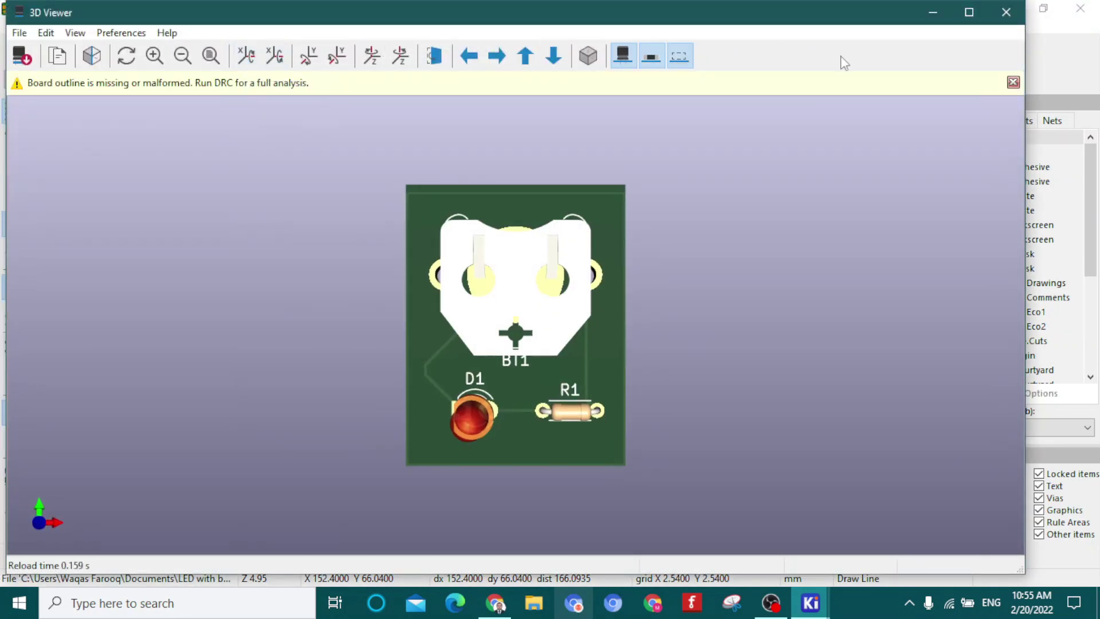
{"action": "left_click", "coordinate": [994, 22]}
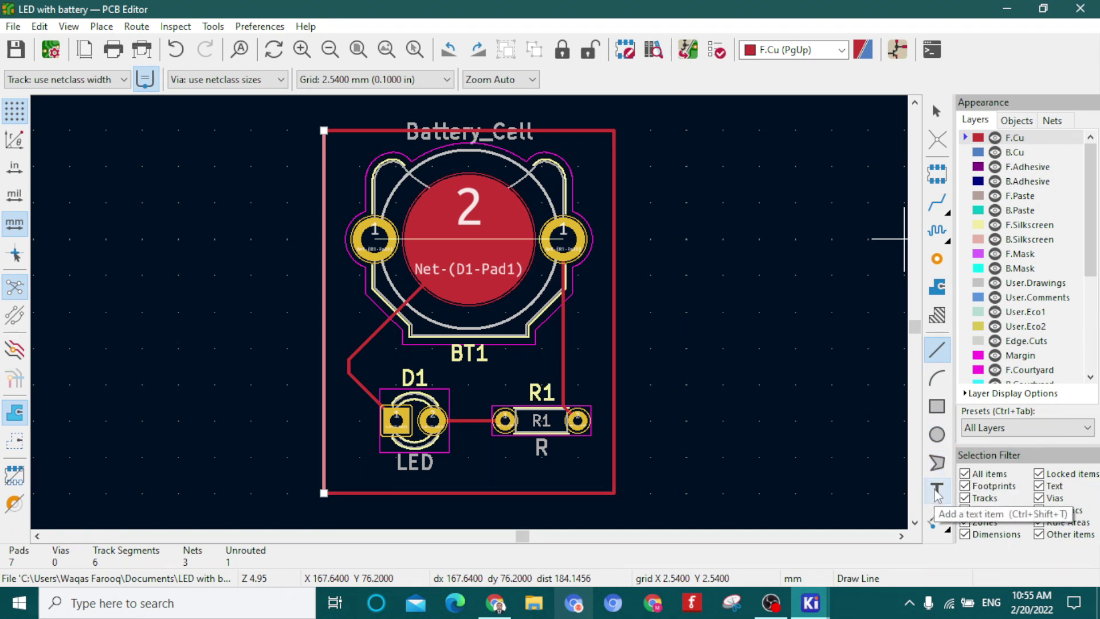
Undo the four lines of the rectangle drawn on F.Cu around the footprints
{"action": "key", "text": "ctrl+z"}
{"action": "key", "text": "ctrl+z"}
{"action": "key", "text": "ctrl+z"}
{"action": "key", "text": "ctrl+z"}
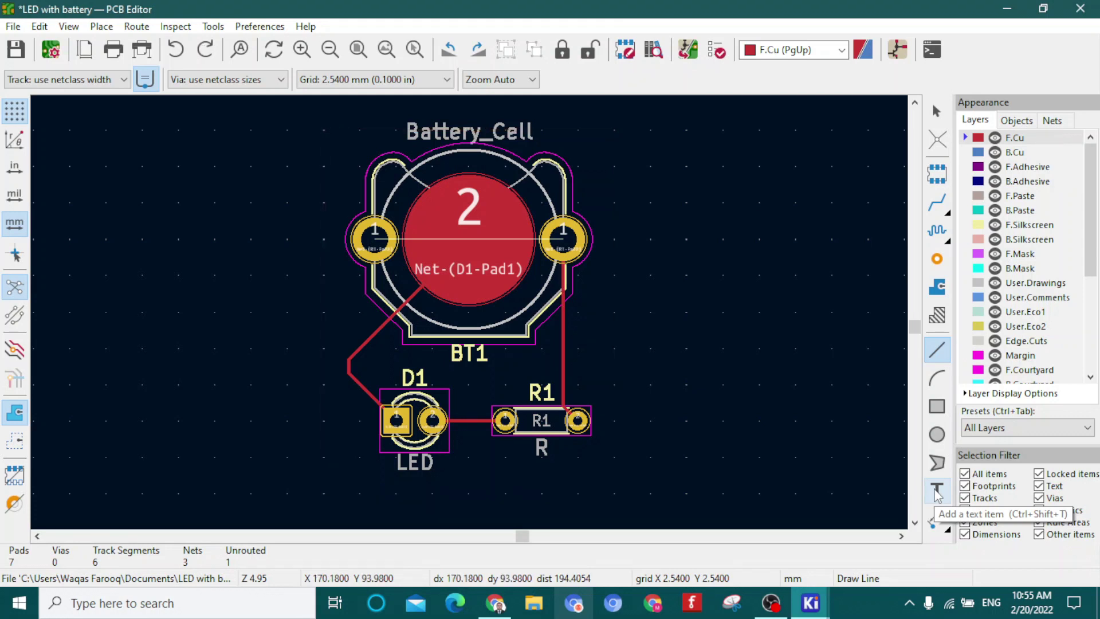
{"action": "left_click", "coordinate": [936, 378]}
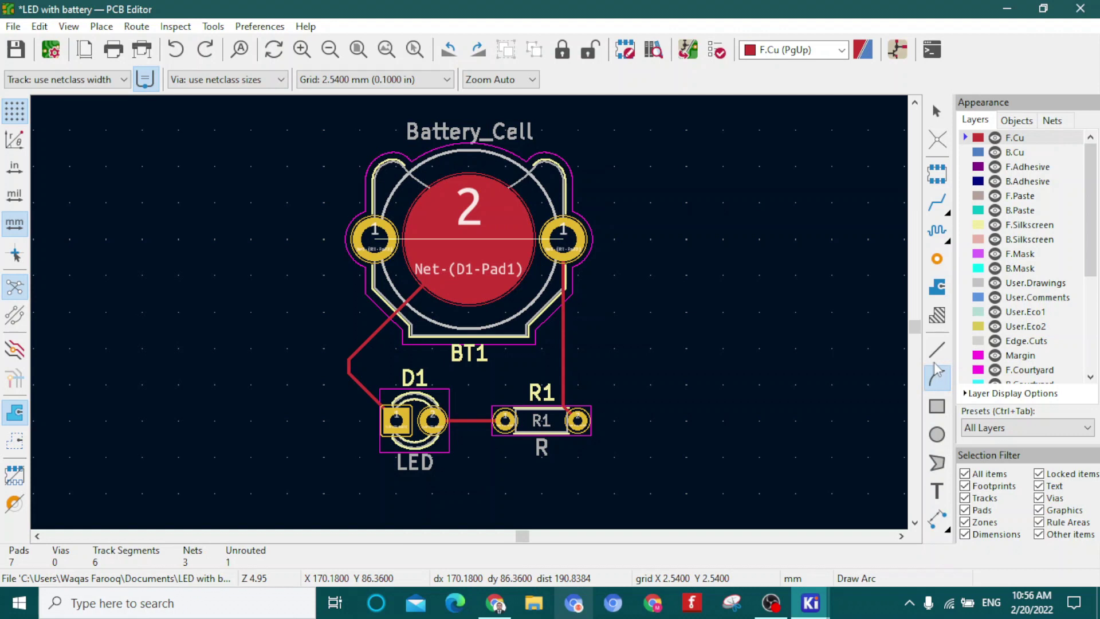
{"action": "left_click", "coordinate": [937, 315]}
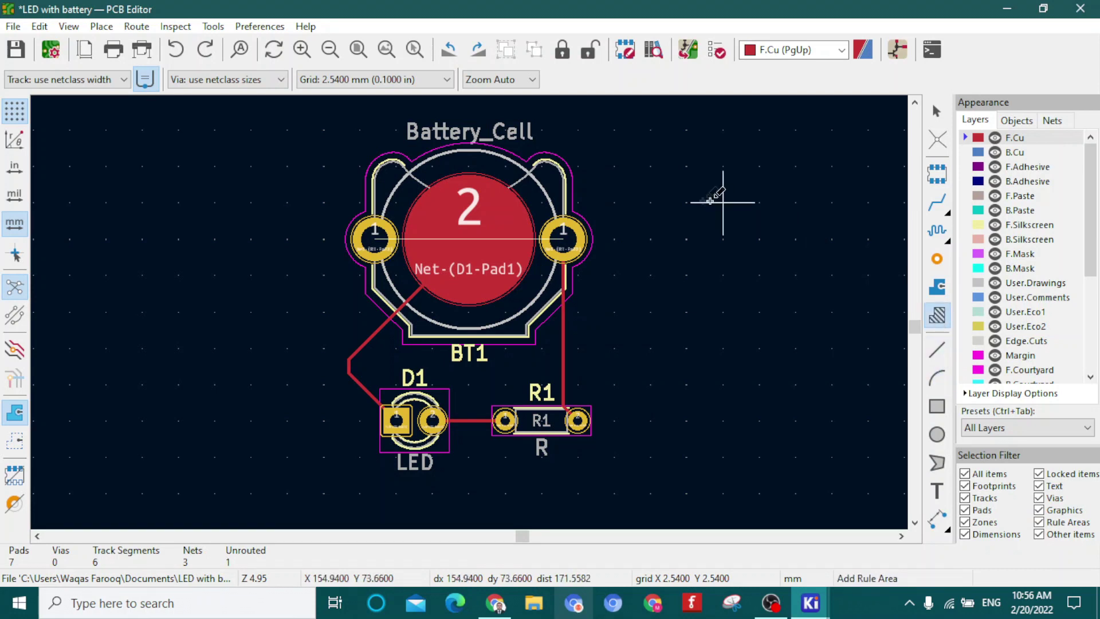
{"action": "left_click", "coordinate": [626, 395]}
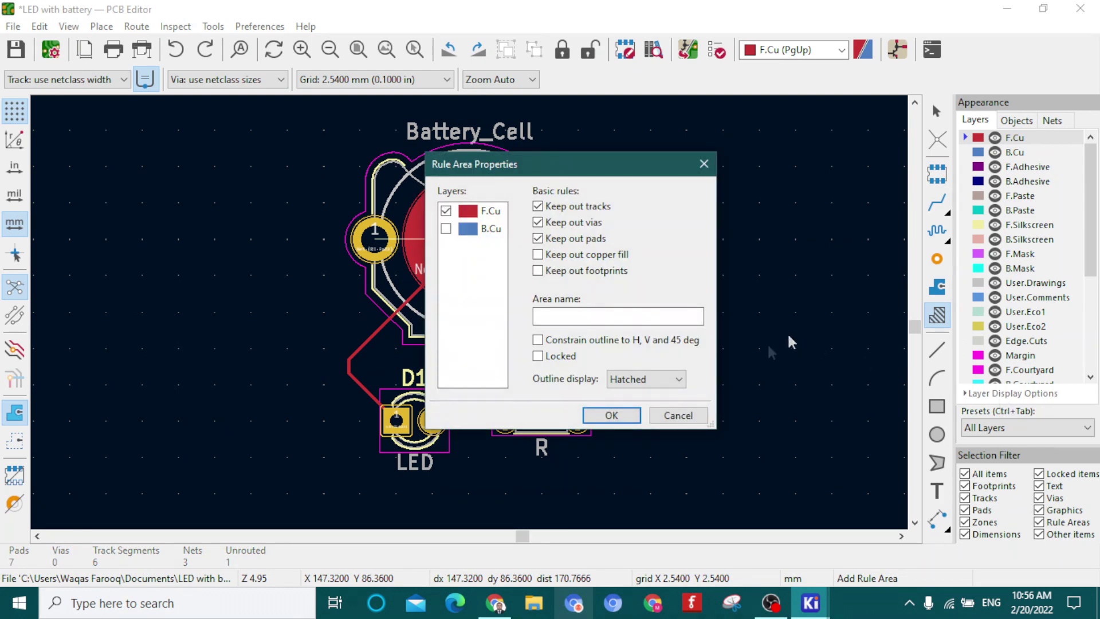
{"action": "left_click", "coordinate": [663, 415]}
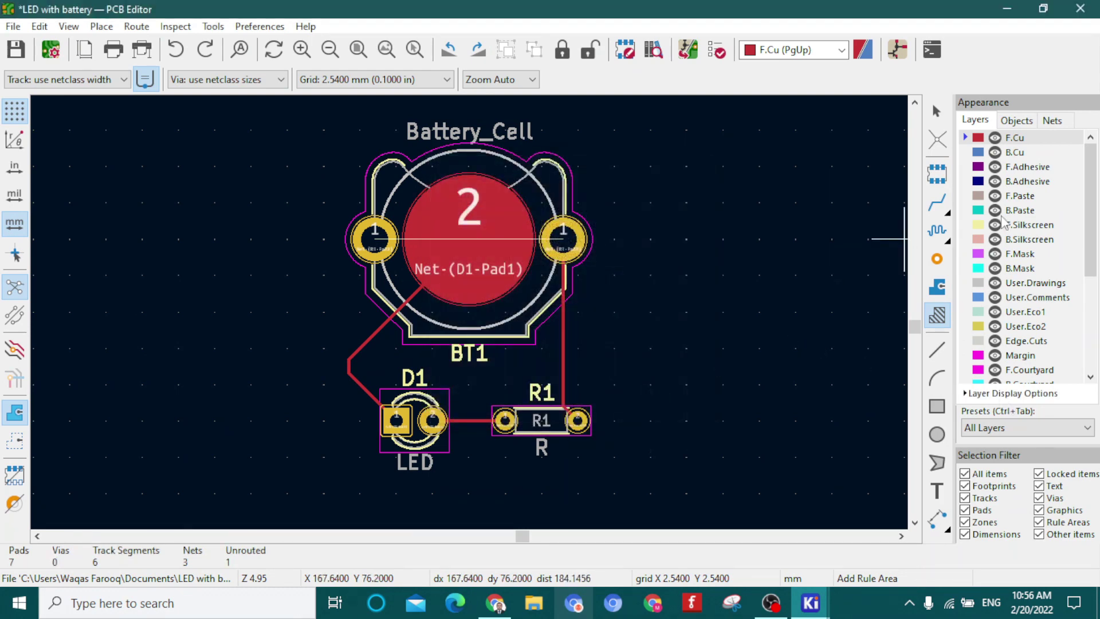
Draw a closed rectangular board outline about 20.3 by 22.9 mm on the Edge.Cuts layer around the footprints
{"action": "scroll", "coordinate": [995, 234], "scroll_direction": "down", "scroll_amount": 1}
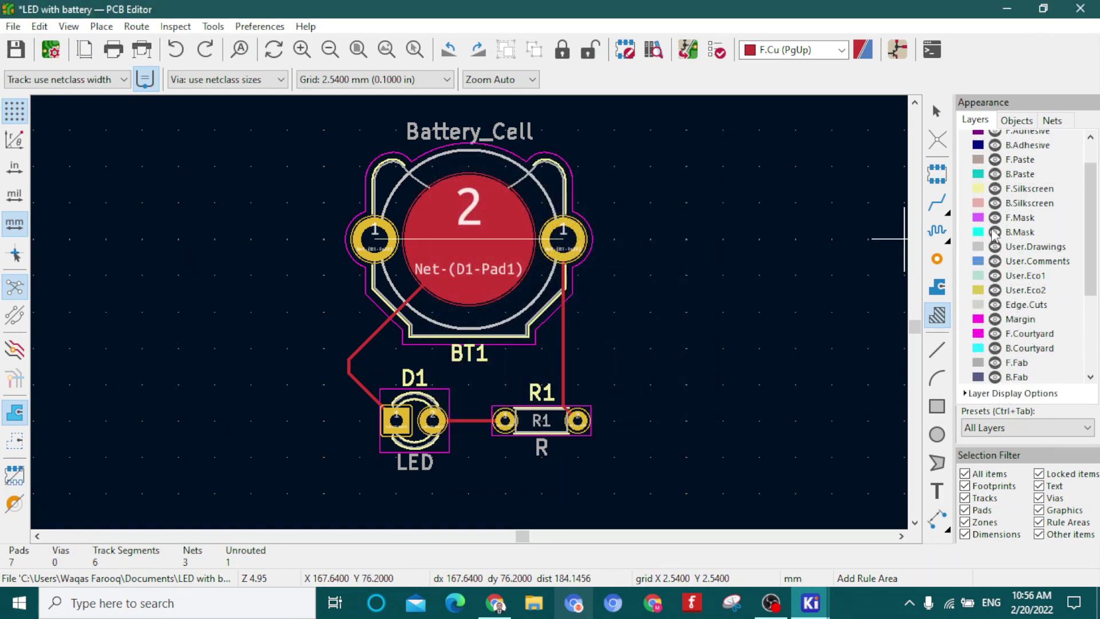
{"action": "left_click", "coordinate": [1052, 313]}
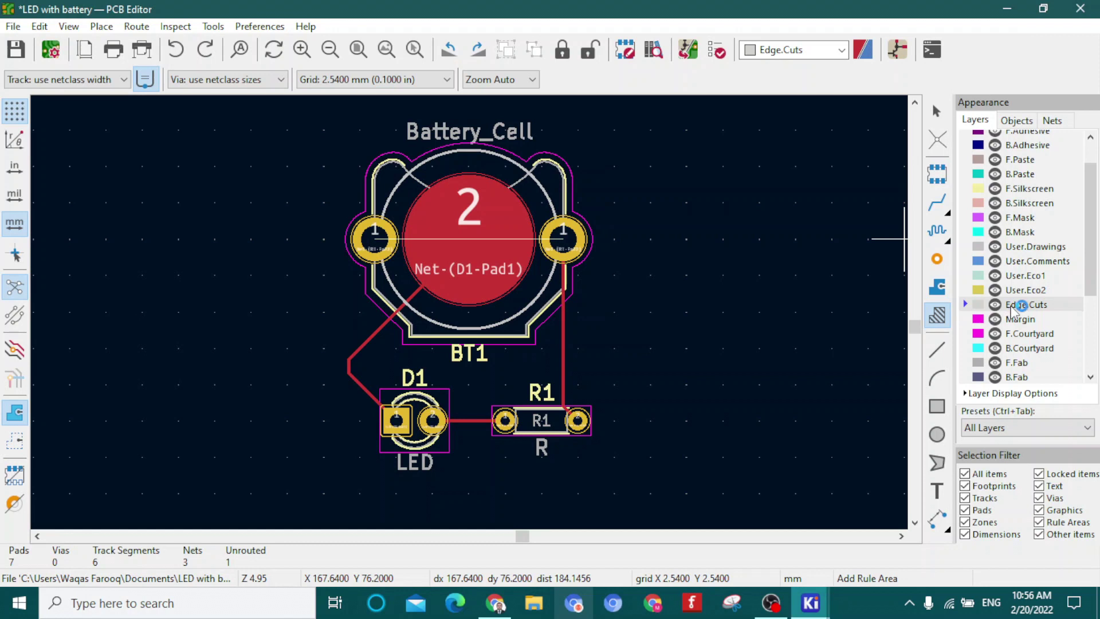
{"action": "left_click", "coordinate": [937, 349]}
{"action": "left_click", "coordinate": [614, 130]}
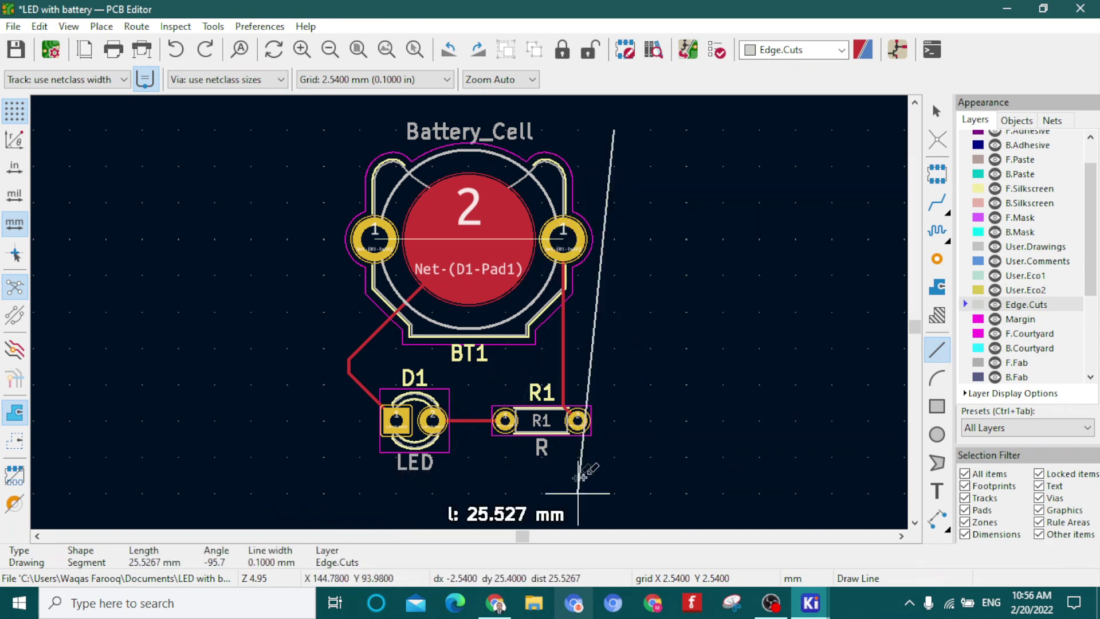
{"action": "left_click", "coordinate": [614, 457]}
{"action": "left_click", "coordinate": [324, 457]}
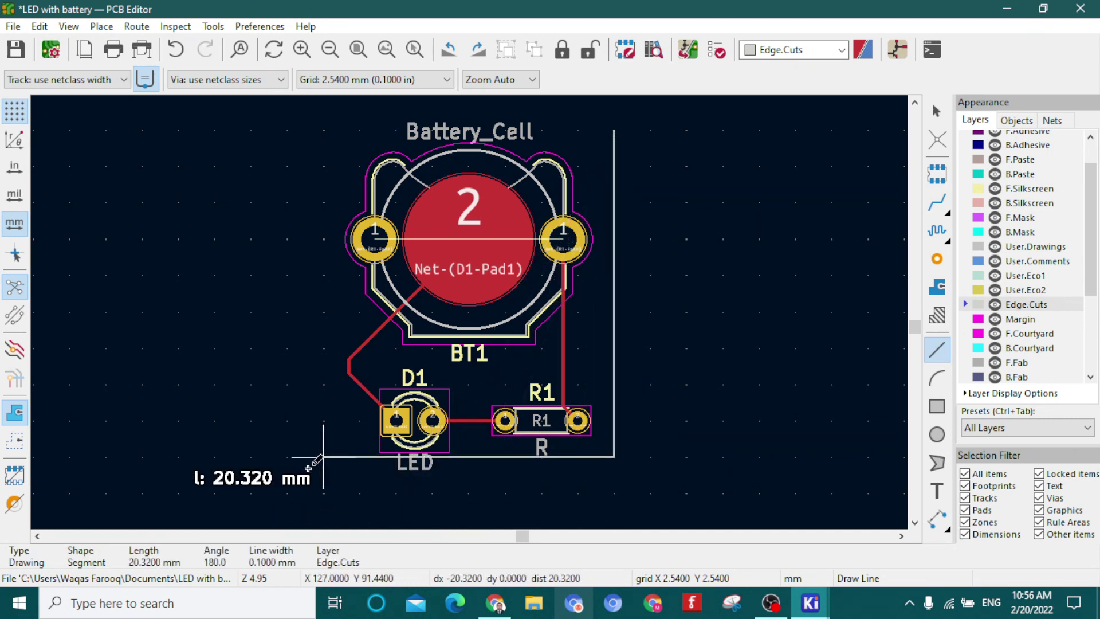
{"action": "left_click", "coordinate": [324, 130]}
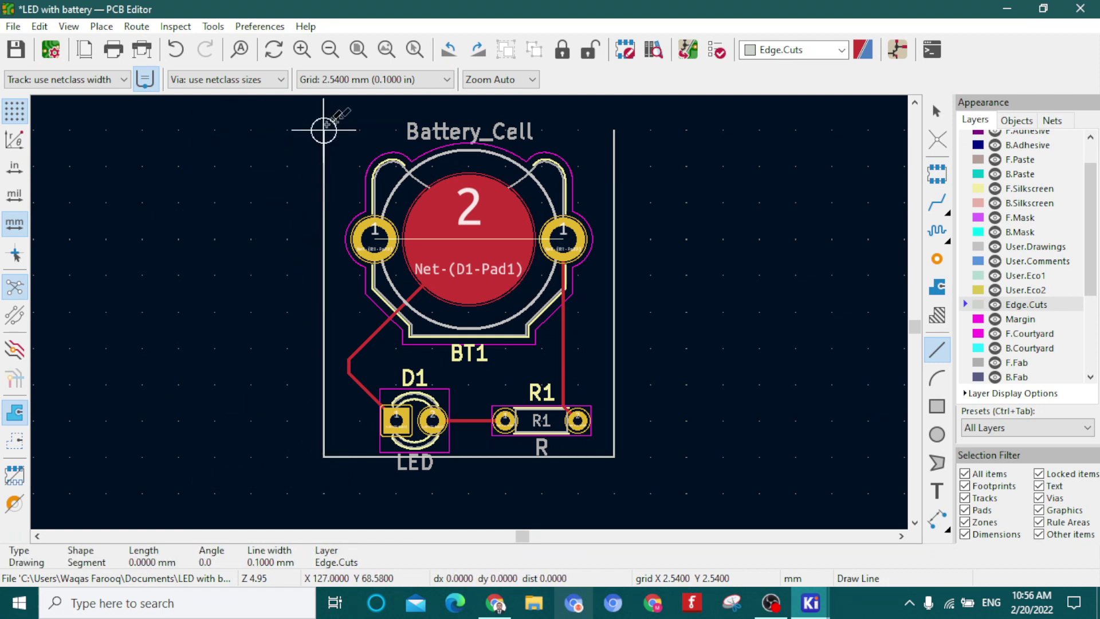
{"action": "left_click", "coordinate": [614, 130]}
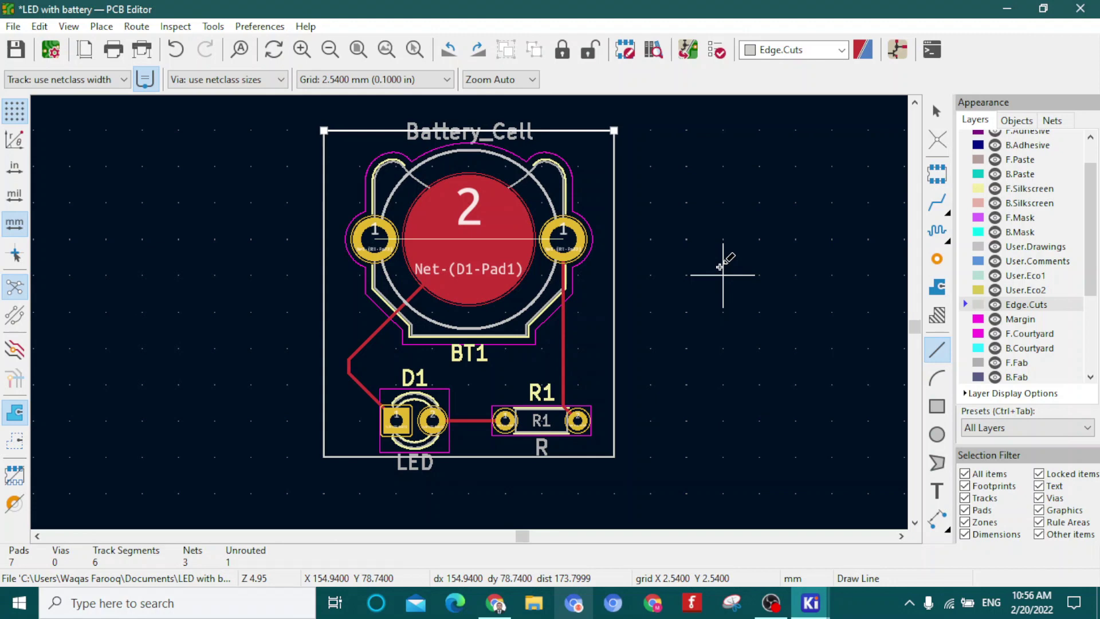
Save the board with its new outline and open it in the 3D viewer
{"action": "key", "text": "ctrl+s"}
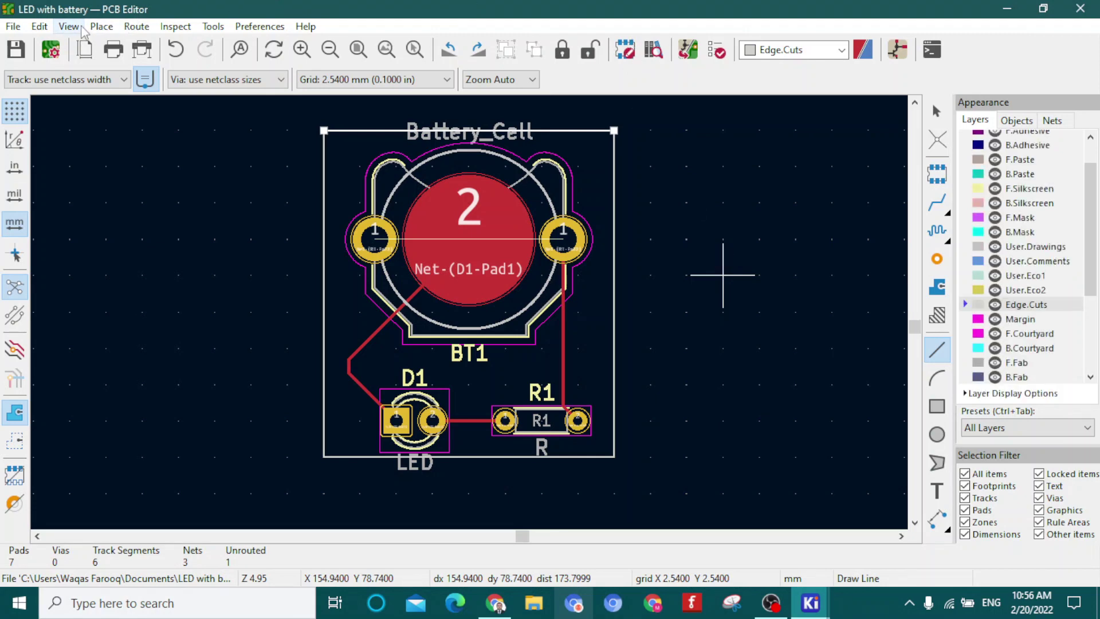
{"action": "left_click", "coordinate": [78, 26]}
{"action": "left_click", "coordinate": [91, 90]}
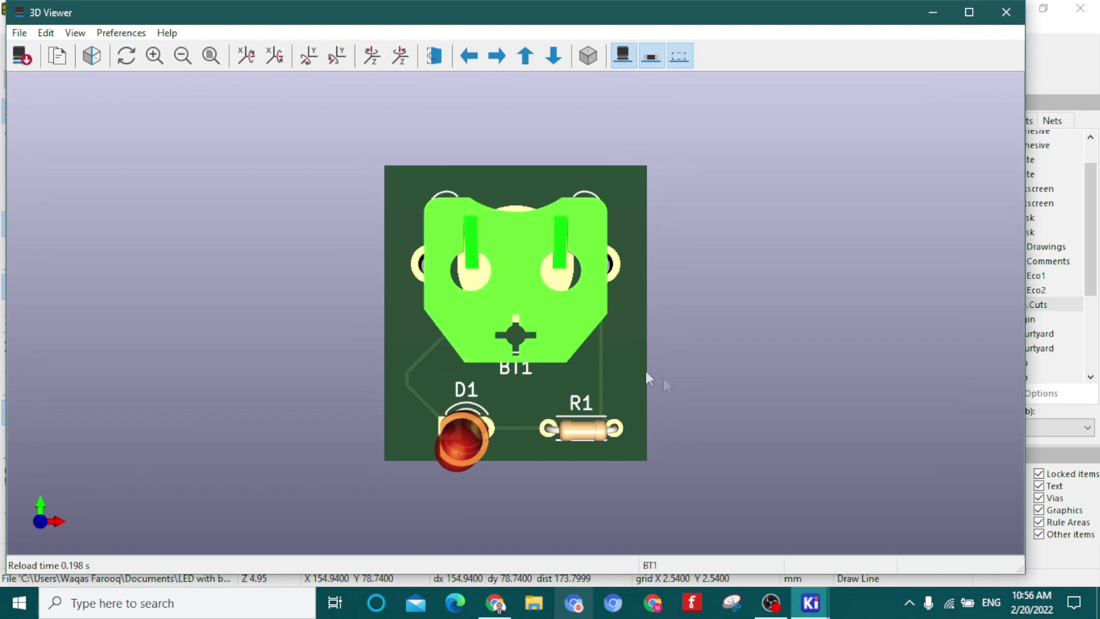
Examine the outlined board with its components from several angles in 3D and close the 3D viewer
{"action": "left_click_drag", "start_coordinate": [658, 386], "coordinate": [614, 245]}
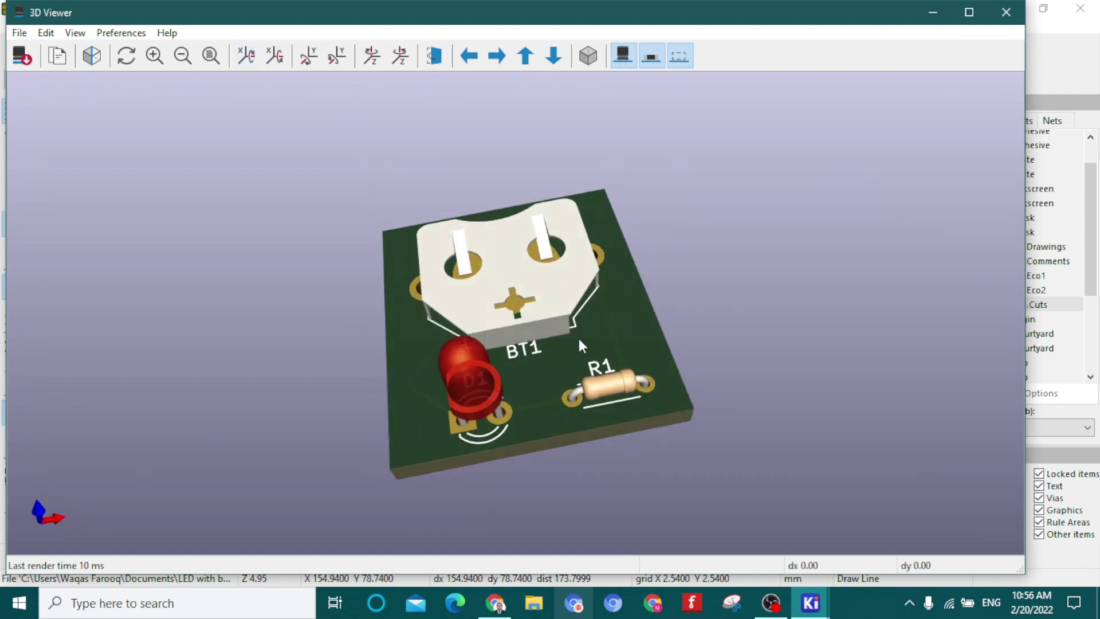
{"action": "left_click_drag", "start_coordinate": [571, 408], "coordinate": [498, 442]}
{"action": "left_click_drag", "start_coordinate": [616, 329], "coordinate": [689, 330]}
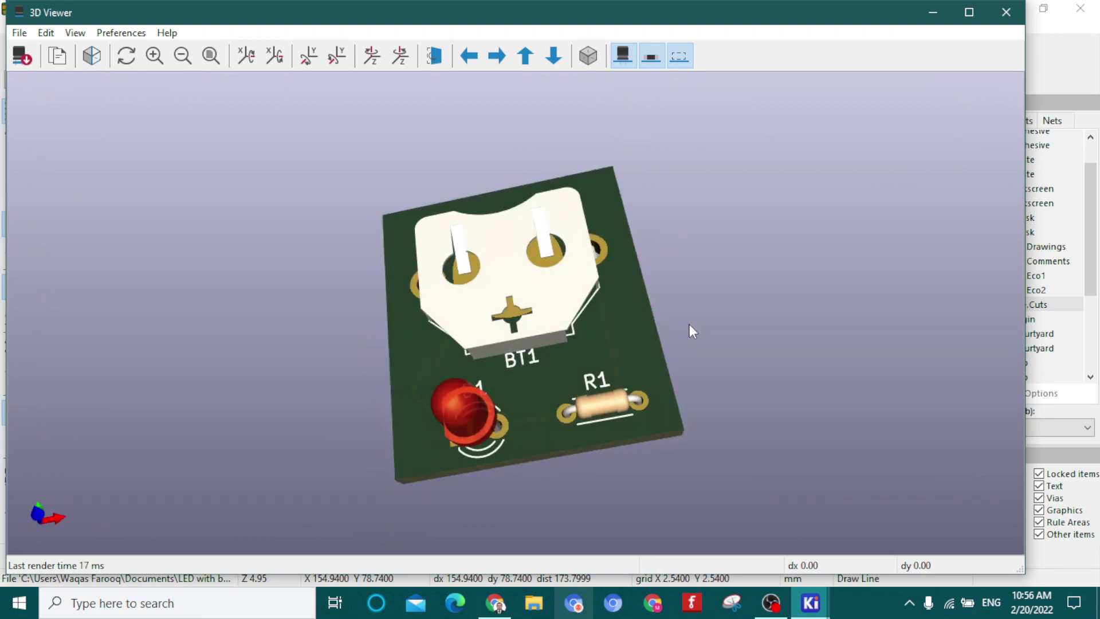
{"action": "left_click", "coordinate": [996, 20]}
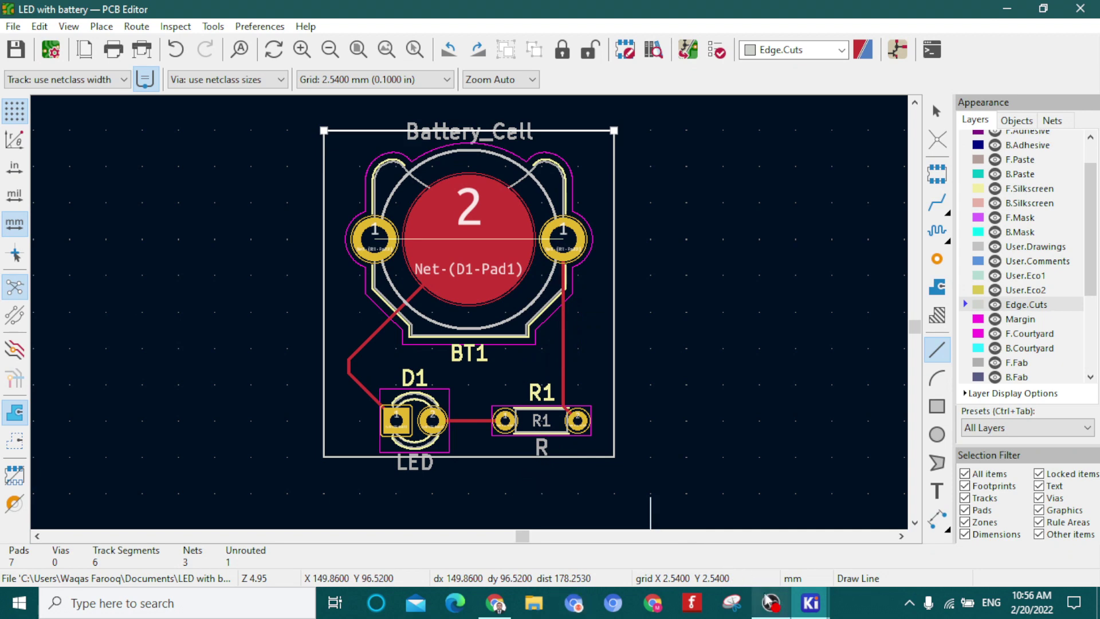
Switch to the Schematic Editor, open the properties of battery cell BT1 and open the footprint library browser for its Footprint field
{"action": "left_click", "coordinate": [800, 606]}
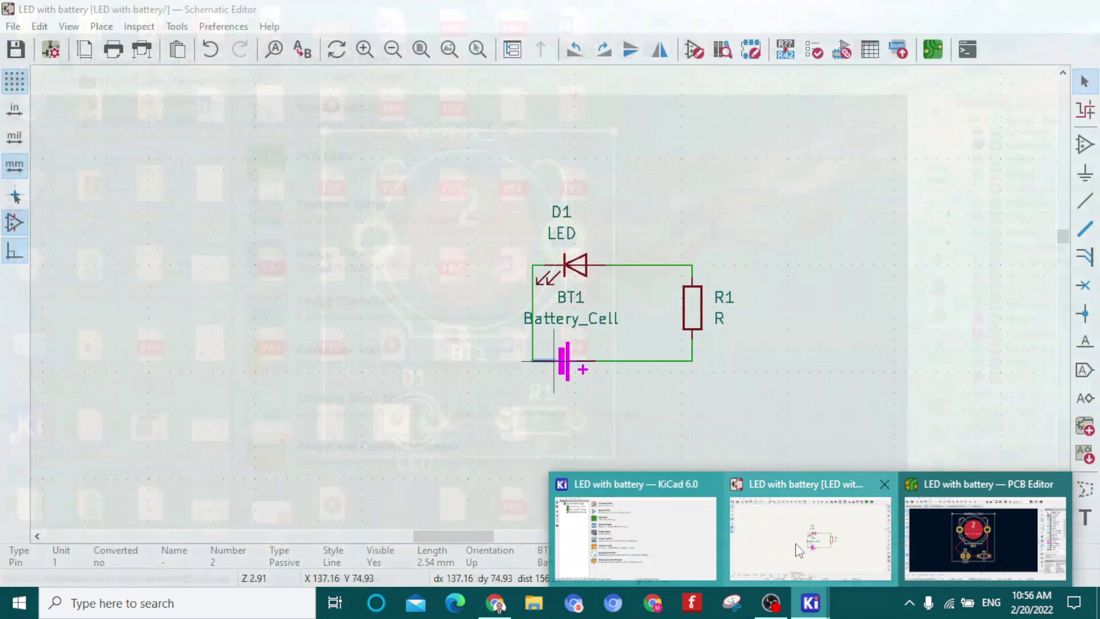
{"action": "left_click", "coordinate": [810, 530]}
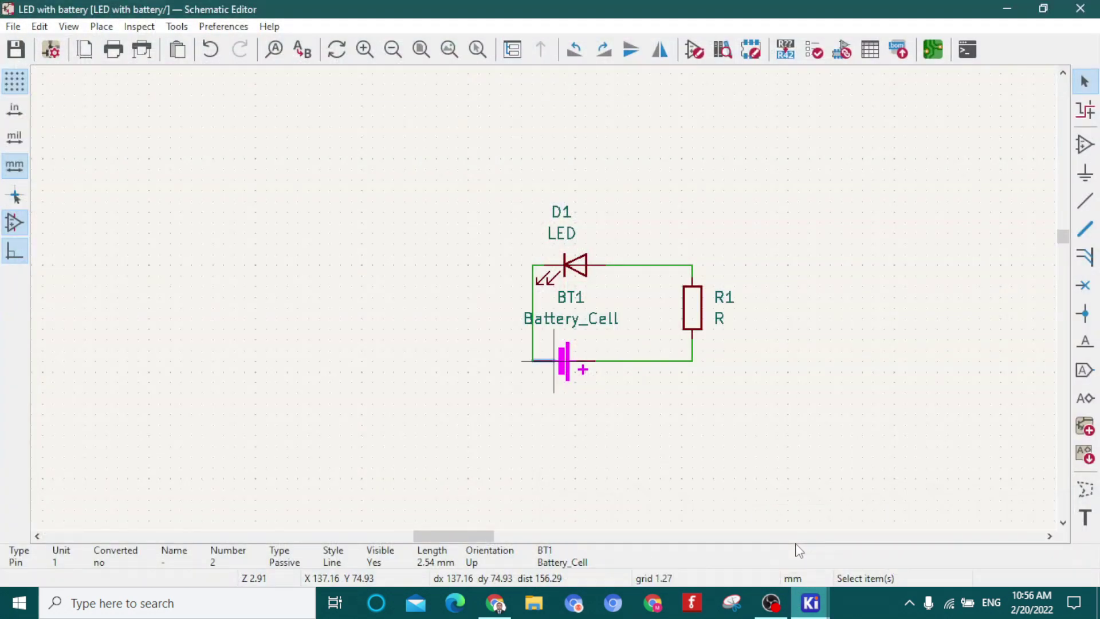
{"action": "left_click", "coordinate": [507, 417]}
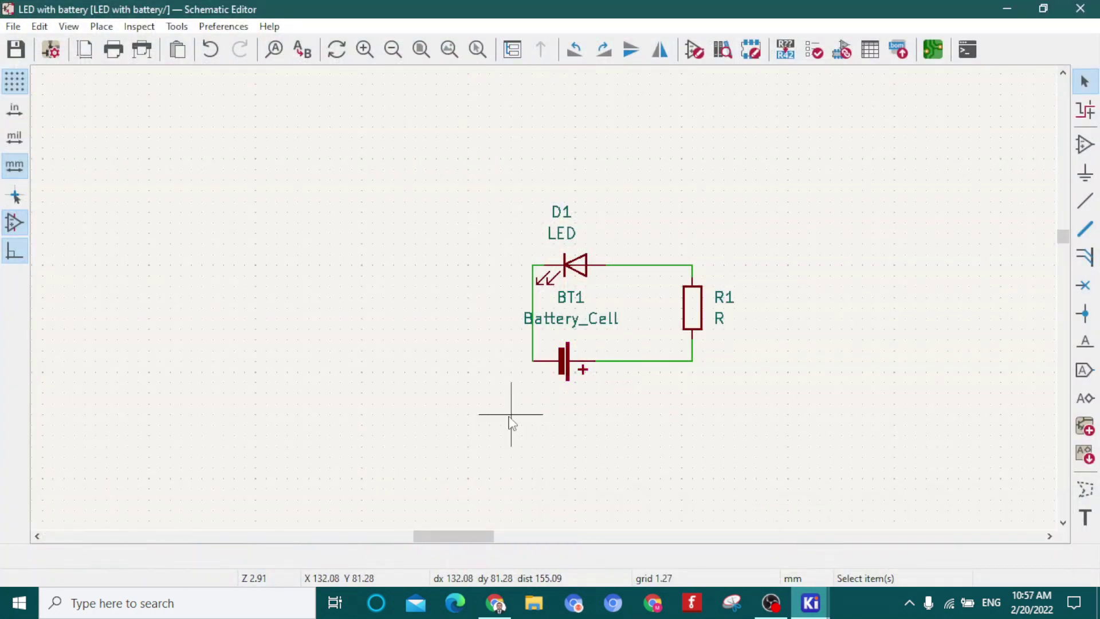
{"action": "left_click", "coordinate": [565, 373]}
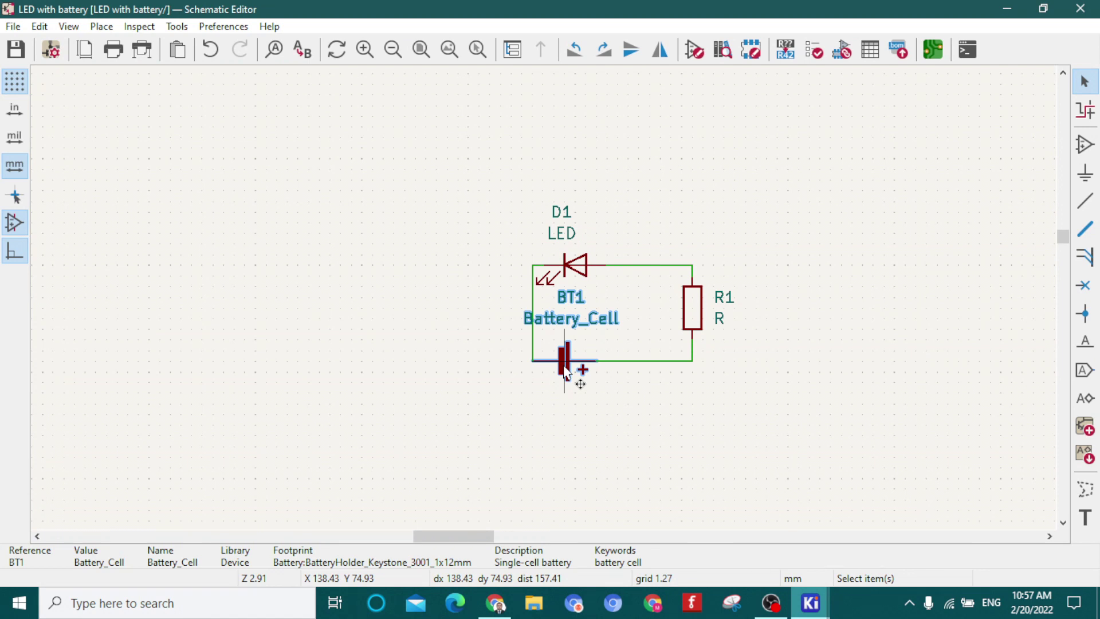
{"action": "double_click", "coordinate": [566, 373]}
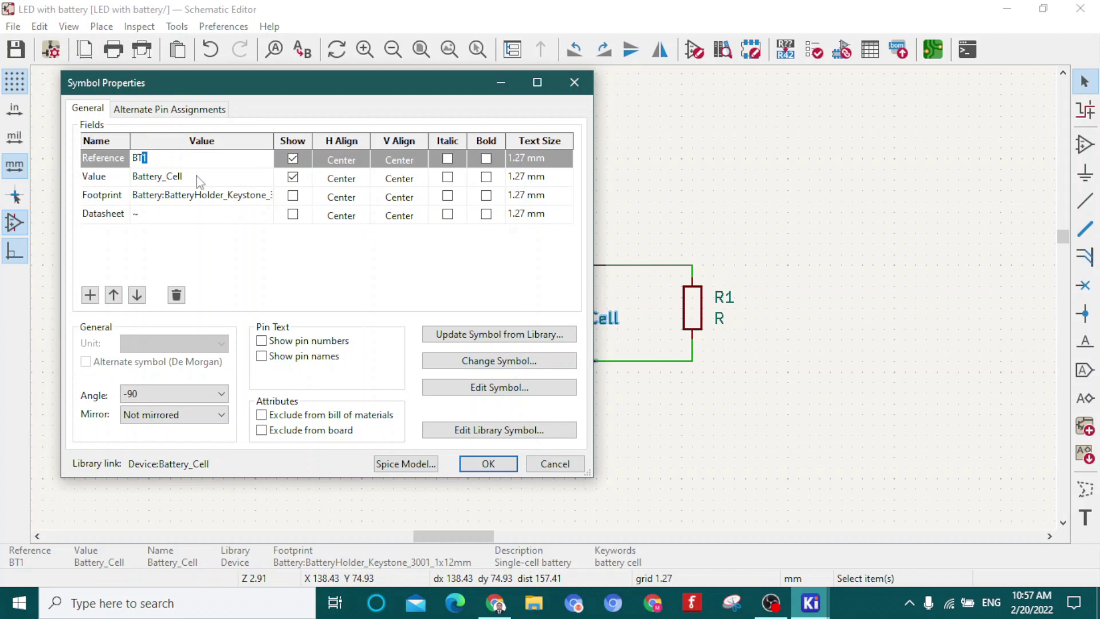
{"action": "left_click", "coordinate": [162, 197]}
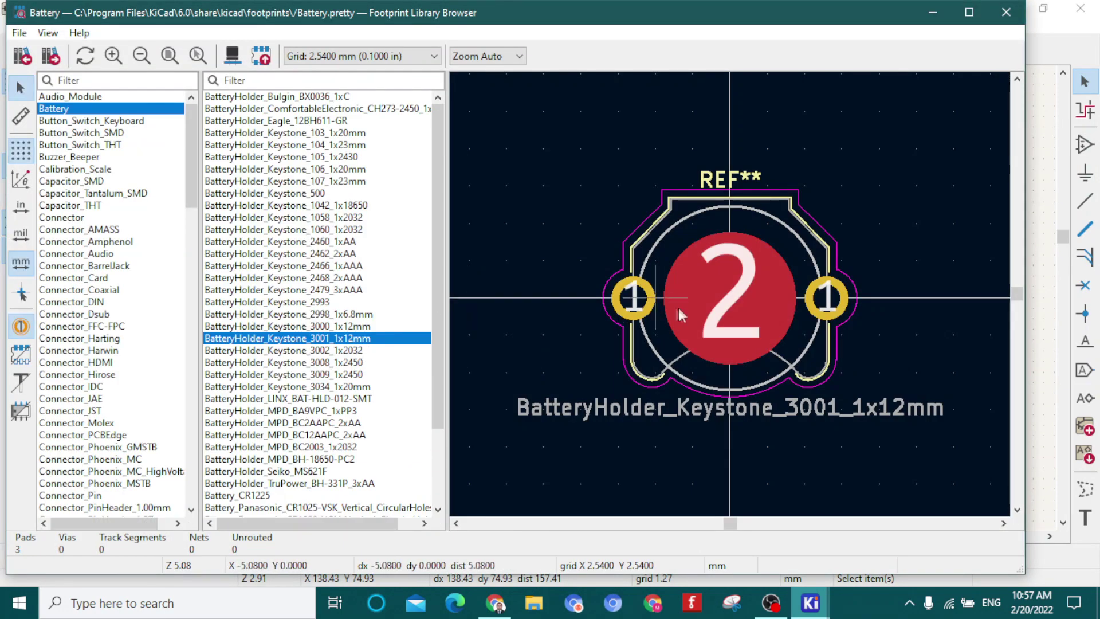
Compare the Keystone, Bulgin, Eagle and ComfortableElectronic battery holder footprints in the Battery library
{"action": "left_click", "coordinate": [343, 278]}
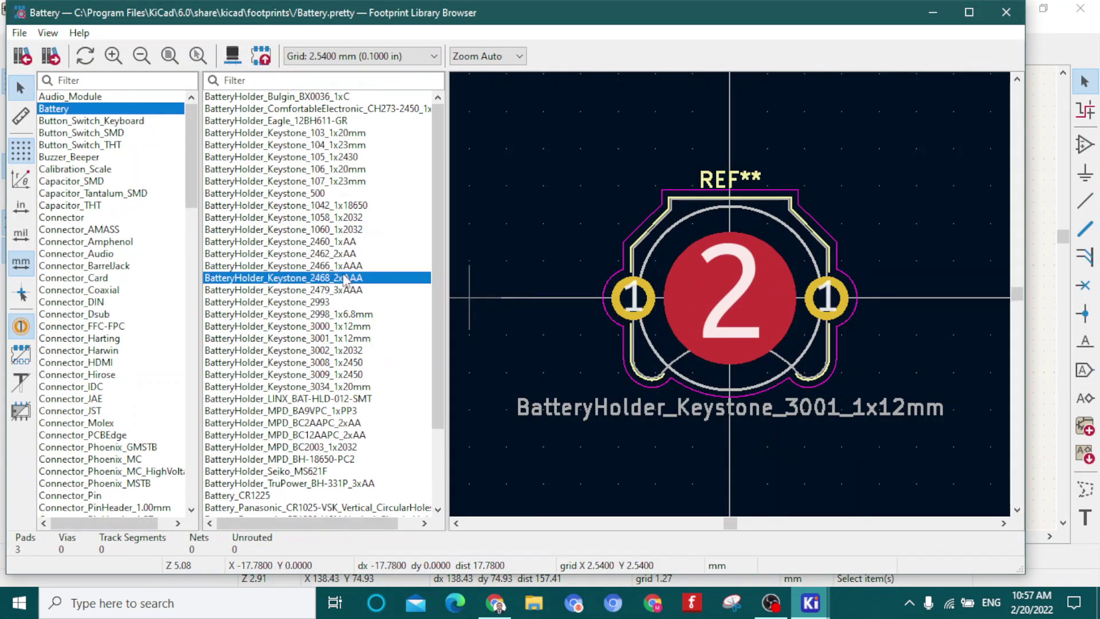
{"action": "left_click", "coordinate": [319, 158]}
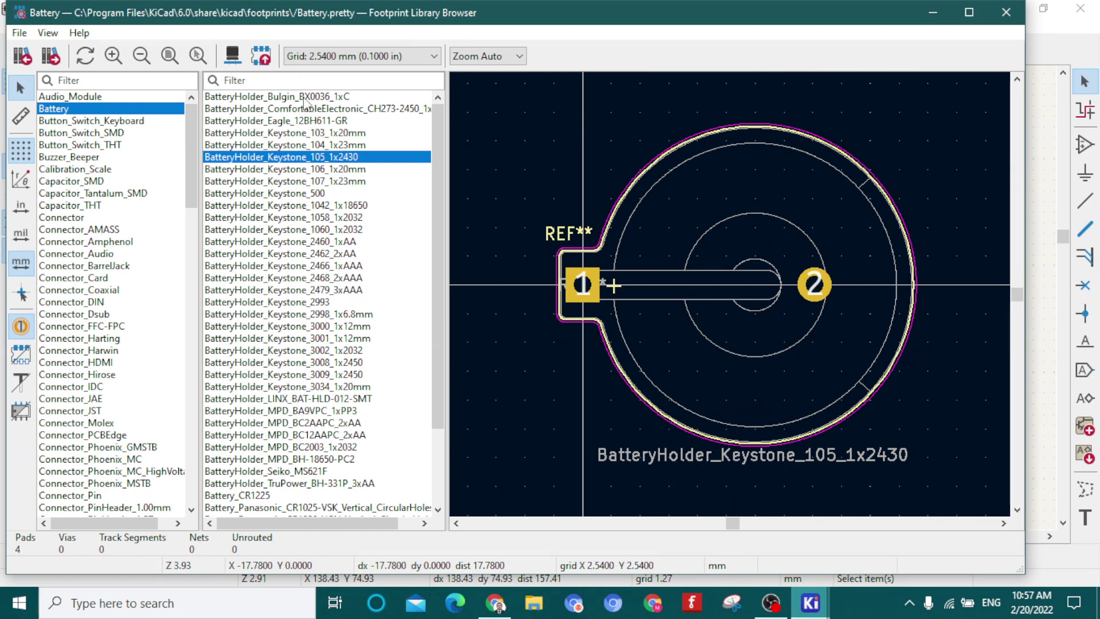
{"action": "left_click", "coordinate": [304, 98]}
{"action": "left_click", "coordinate": [299, 121]}
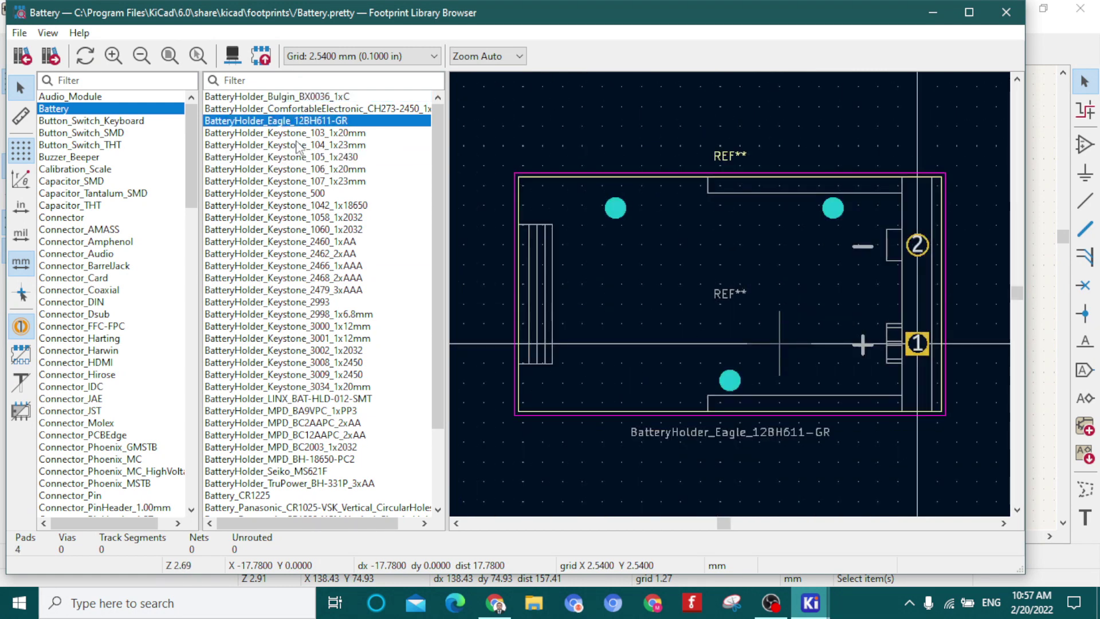
{"action": "key", "text": "Up"}
{"action": "key", "text": "Up"}
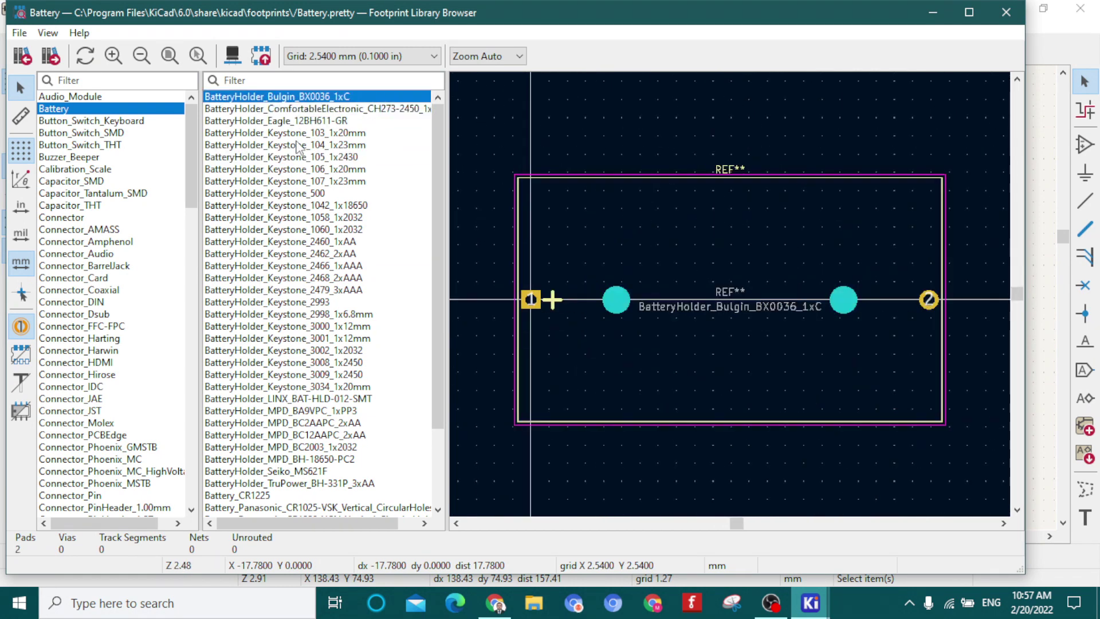
{"action": "key", "text": "Down"}
{"action": "key", "text": "Down"}
{"action": "key", "text": "Up"}
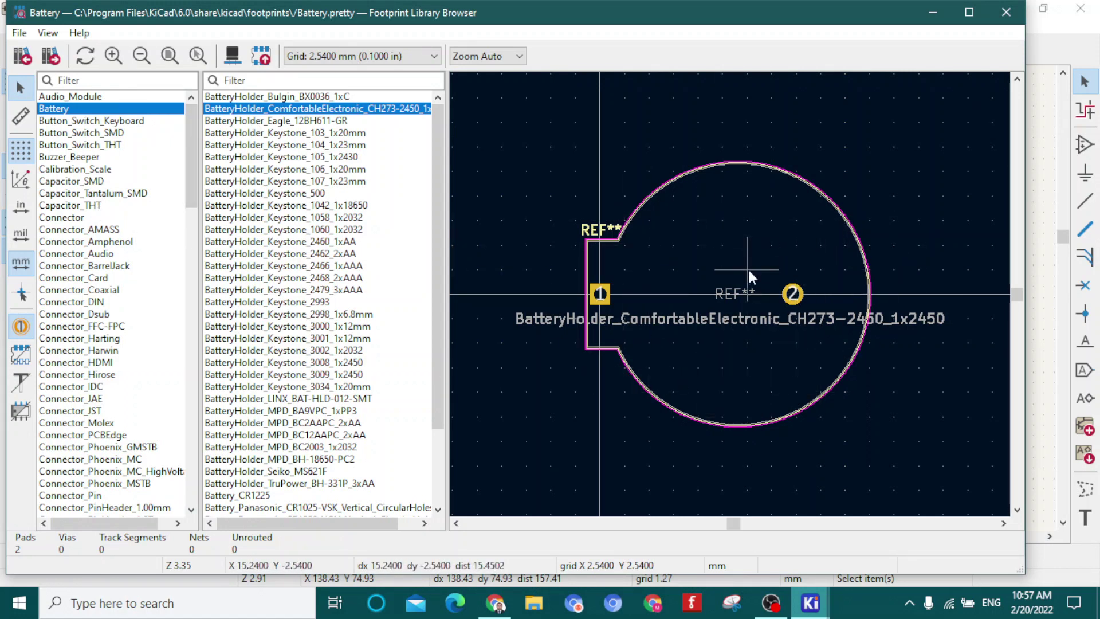
Examine the BatteryHolder_ComfortableElectronic_CH273-2450_1x2450 footprint in the 3D viewer and close the viewer
{"action": "left_click", "coordinate": [234, 56]}
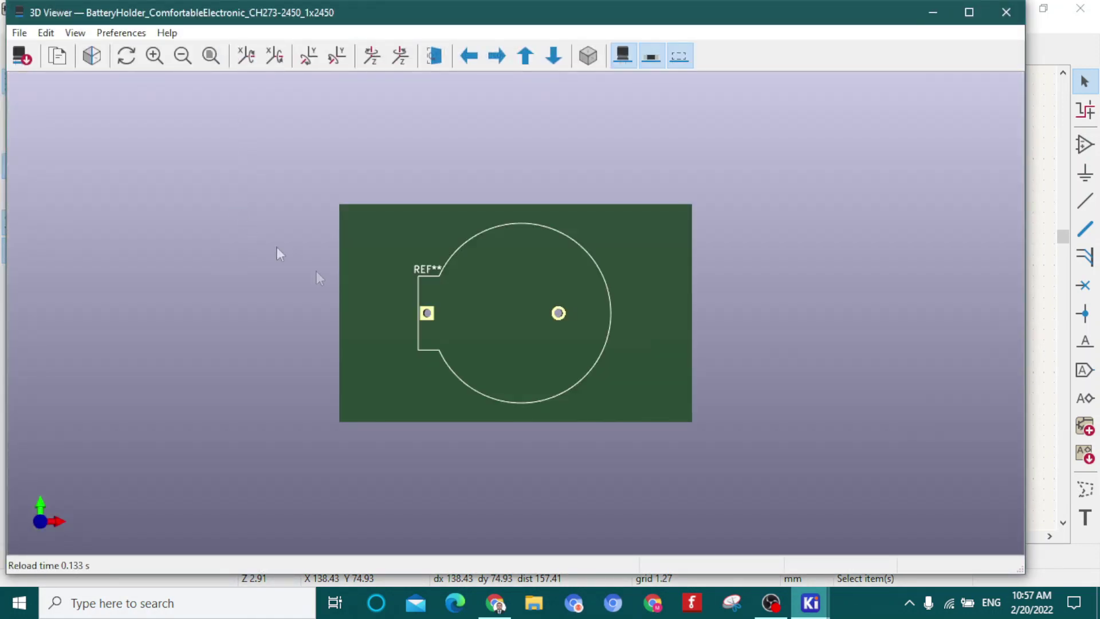
{"action": "left_click_drag", "start_coordinate": [480, 362], "coordinate": [460, 429]}
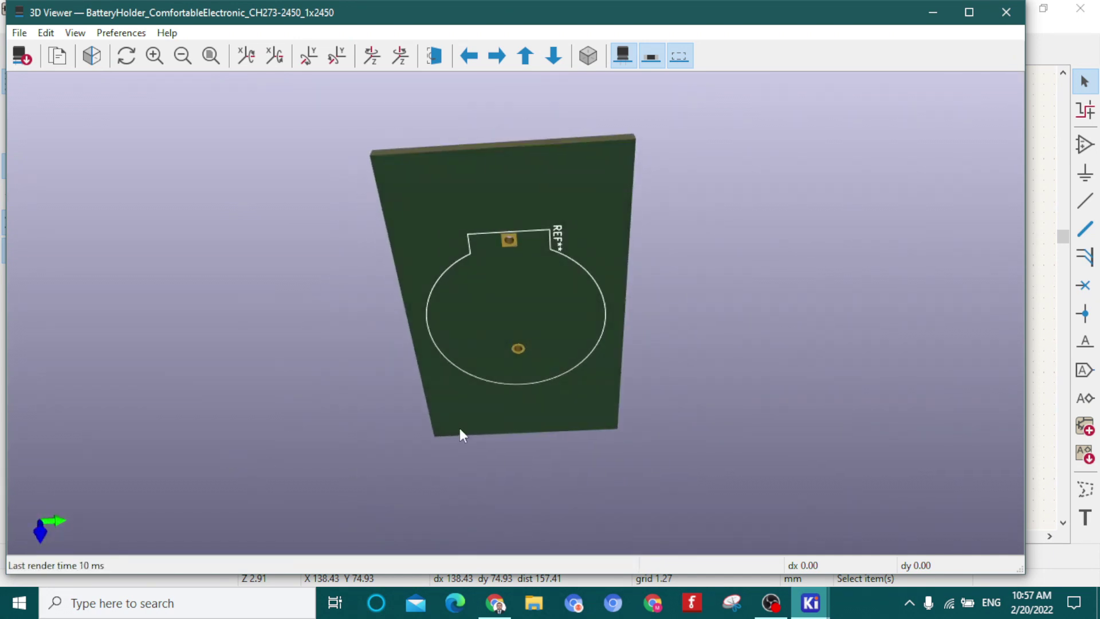
{"action": "left_click", "coordinate": [1006, 12]}
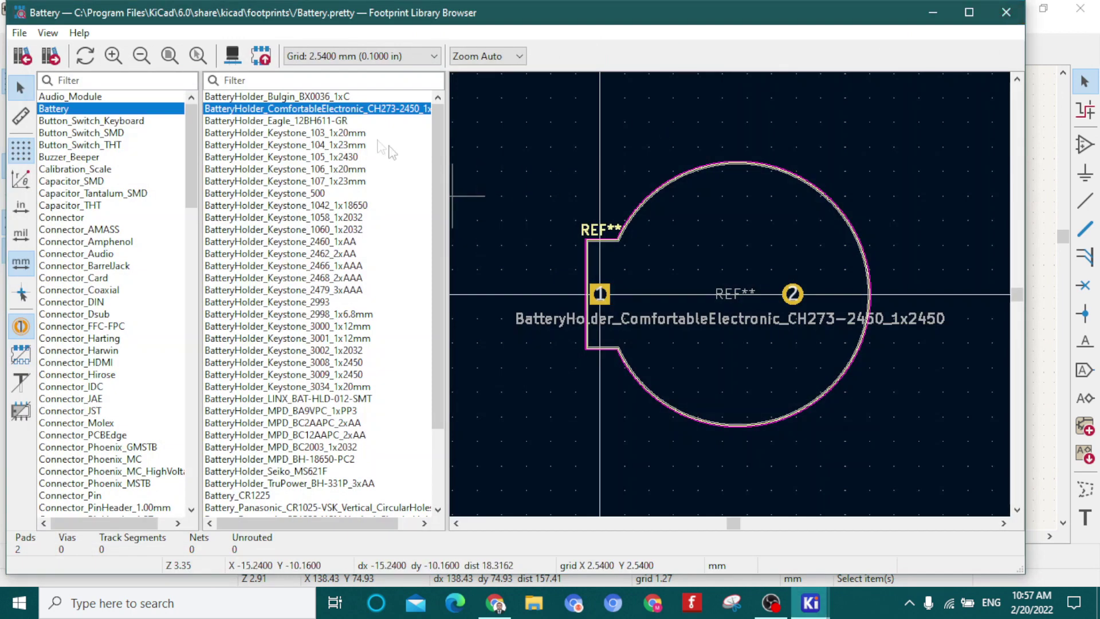
Check the 3D model of BatteryHolder_Keystone_106_1x20mm and assign this footprint to battery cell BT1
{"action": "key", "text": "Down"}
{"action": "key", "text": "Down"}
{"action": "key", "text": "Down"}
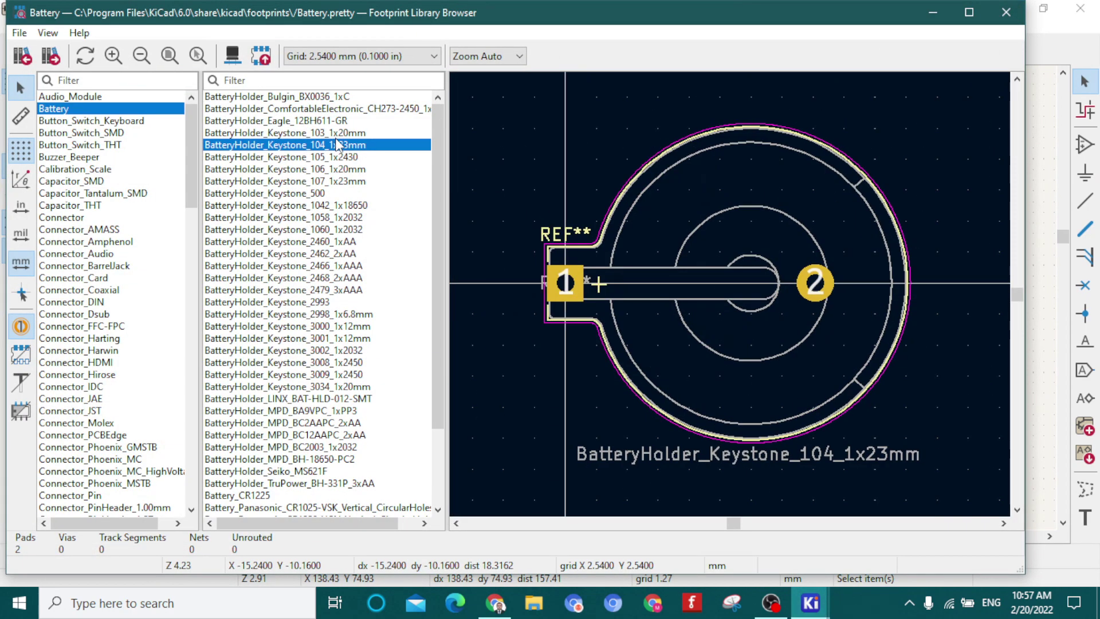
{"action": "key", "text": "Down"}
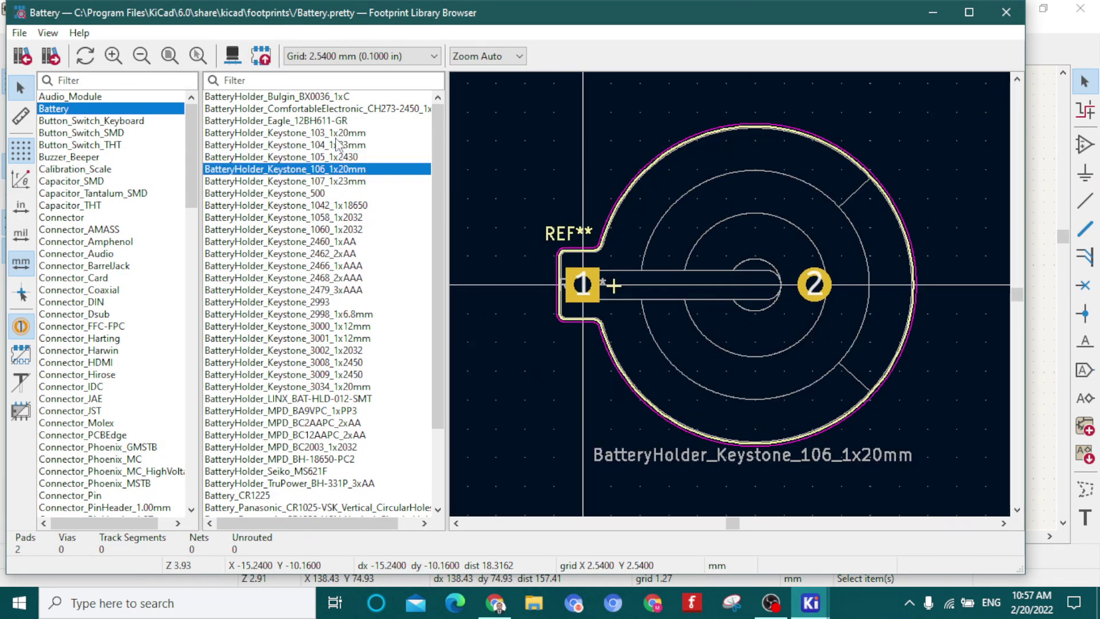
{"action": "left_click", "coordinate": [233, 56]}
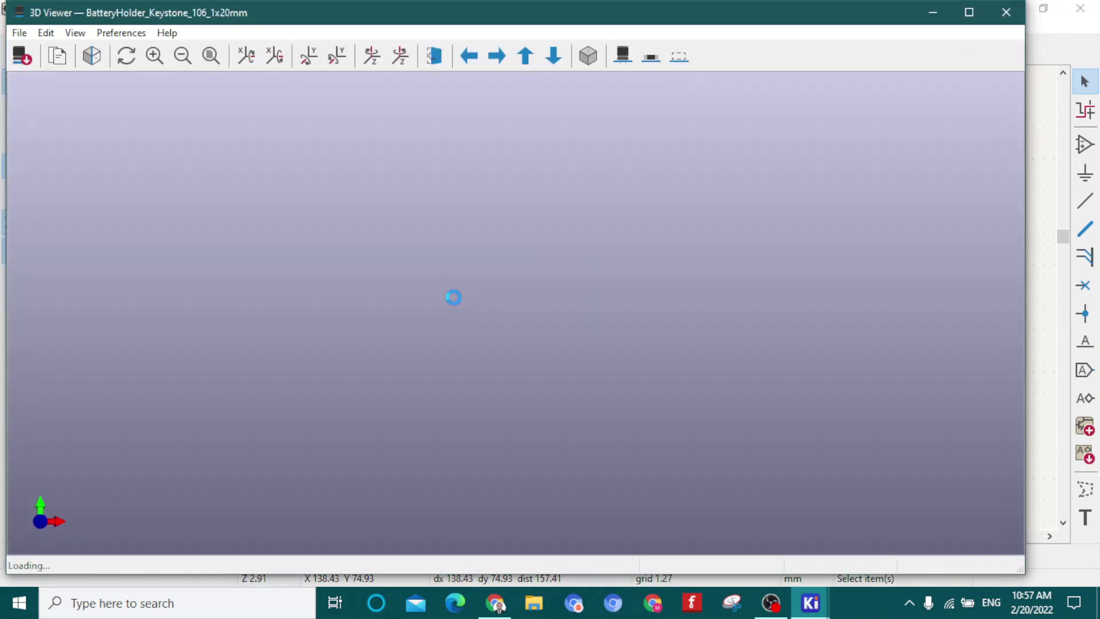
{"action": "left_click_drag", "start_coordinate": [454, 304], "coordinate": [546, 37]}
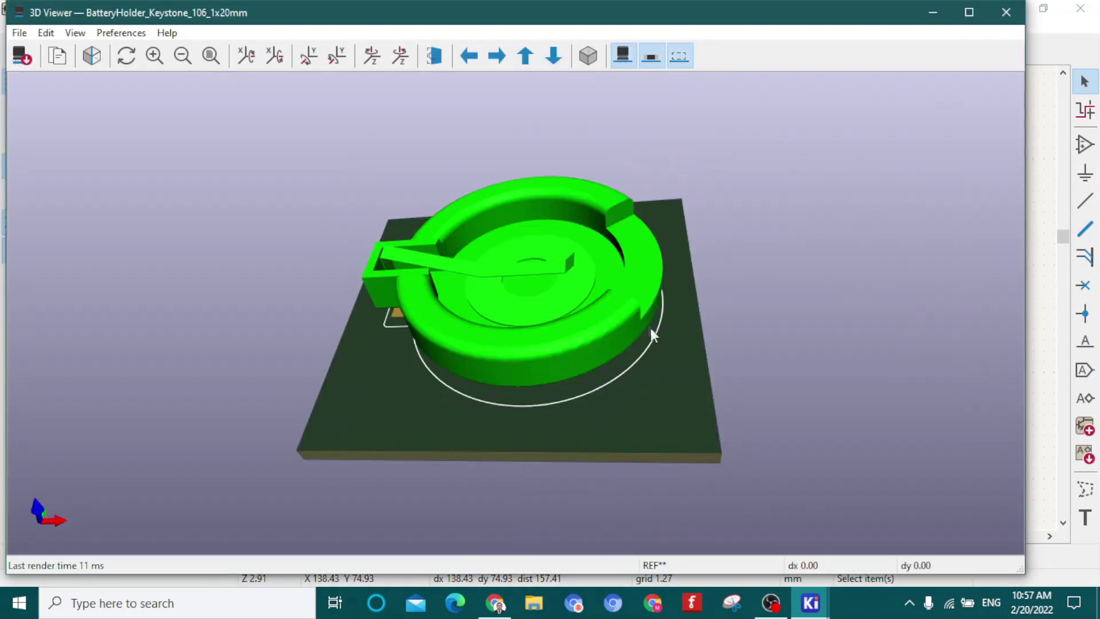
{"action": "left_click_drag", "start_coordinate": [672, 377], "coordinate": [714, 389]}
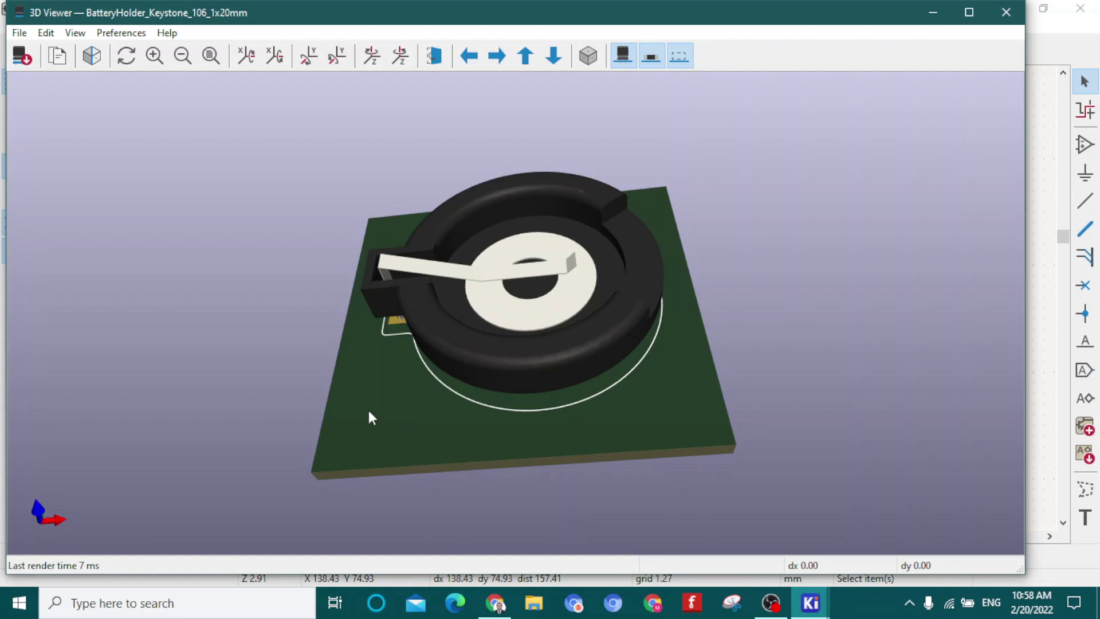
{"action": "left_click", "coordinate": [1006, 12]}
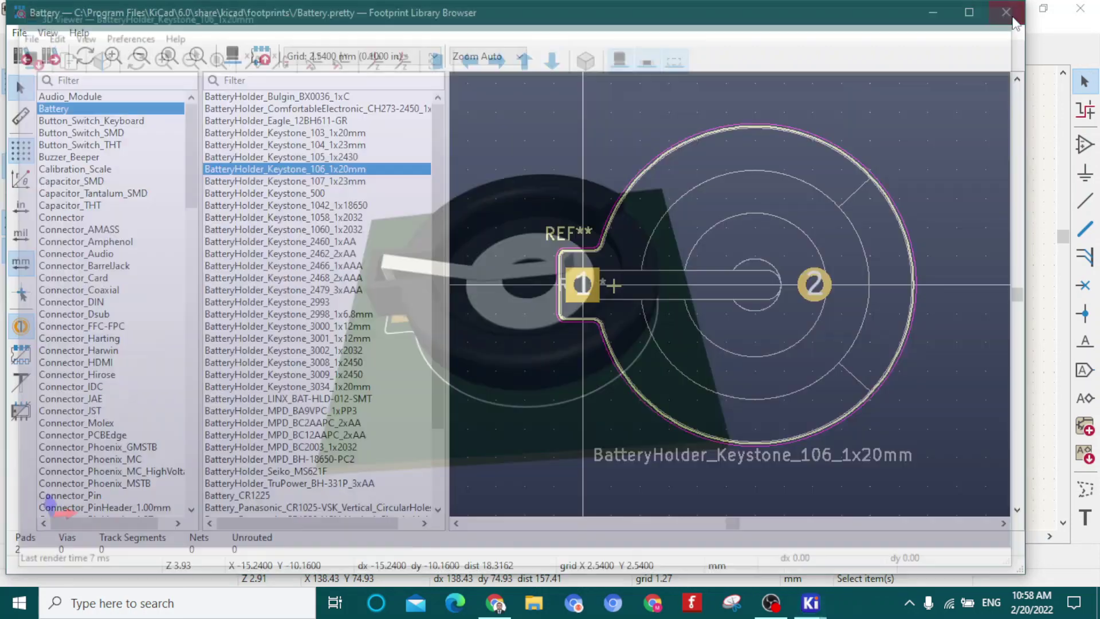
{"action": "double_click", "coordinate": [347, 336]}
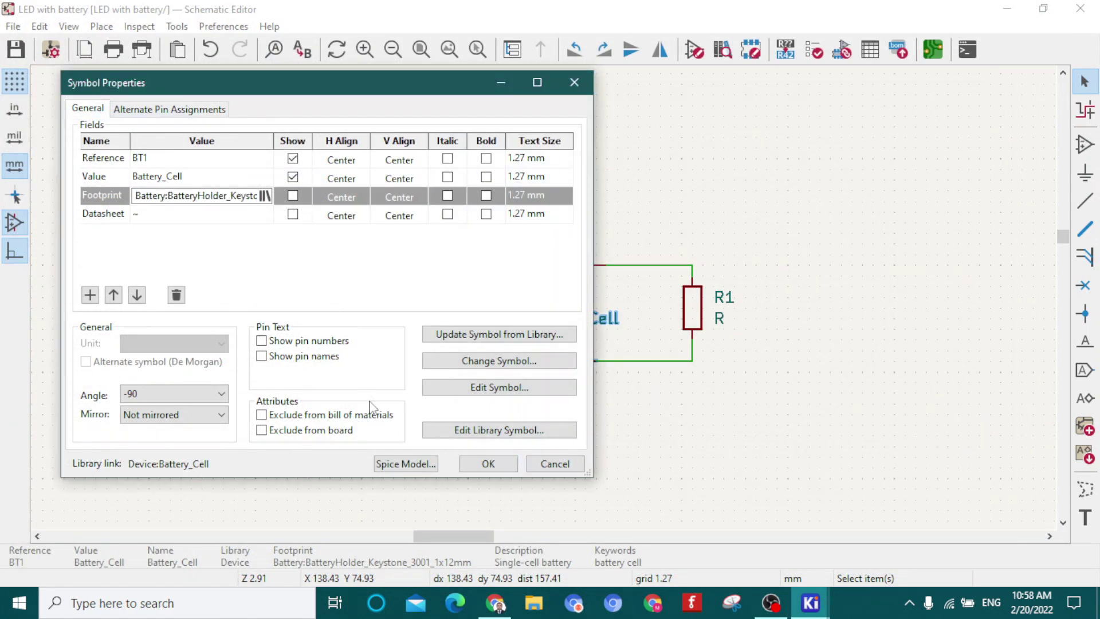
{"action": "left_click", "coordinate": [478, 462]}
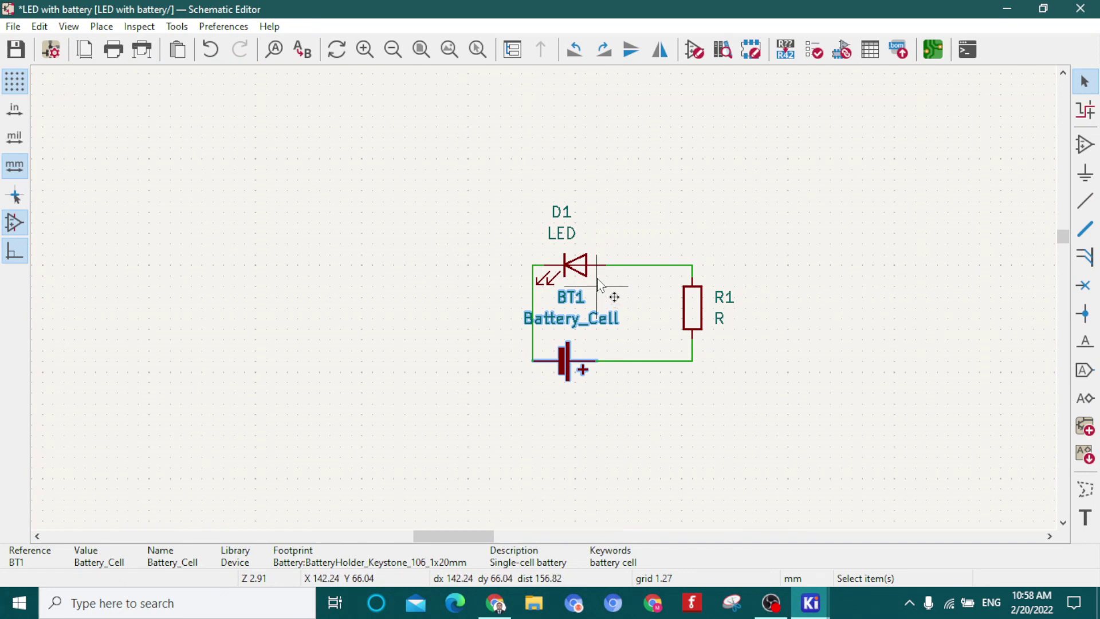
Switch to the PCB Editor and update the PCB from the schematic to replace BT1's footprint
{"action": "mouse_move", "coordinate": [814, 614]}
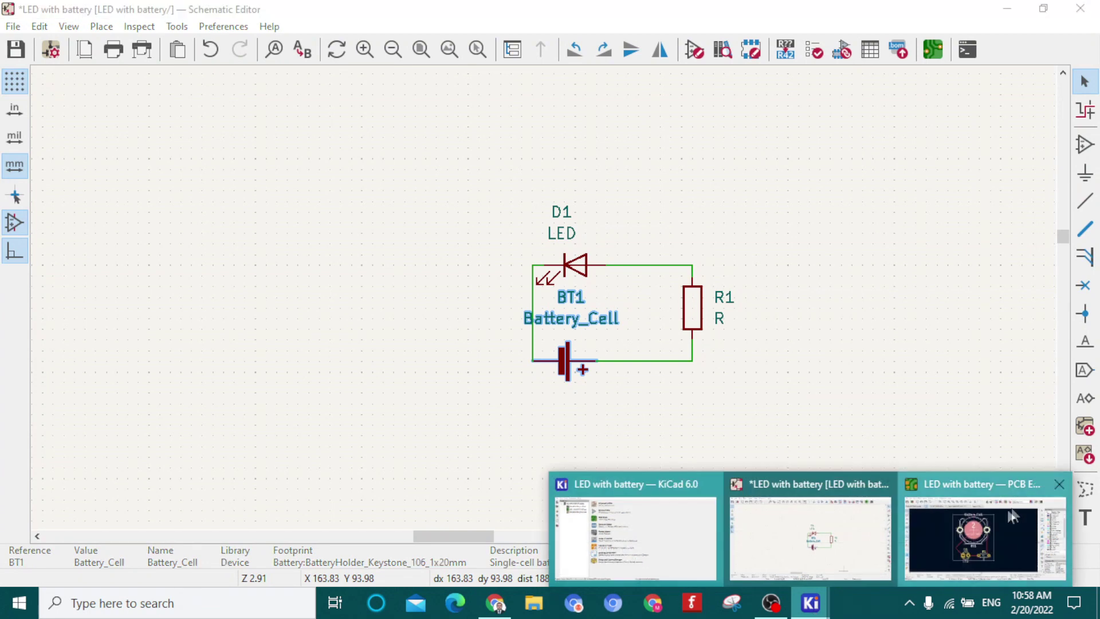
{"action": "left_click", "coordinate": [984, 530]}
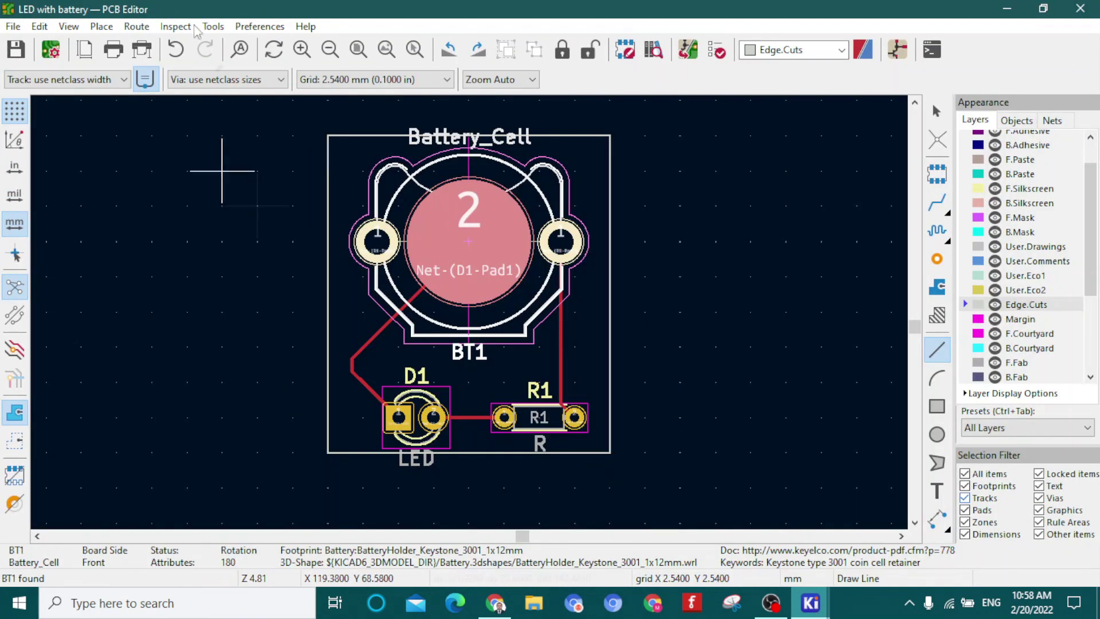
{"action": "left_click", "coordinate": [213, 26]}
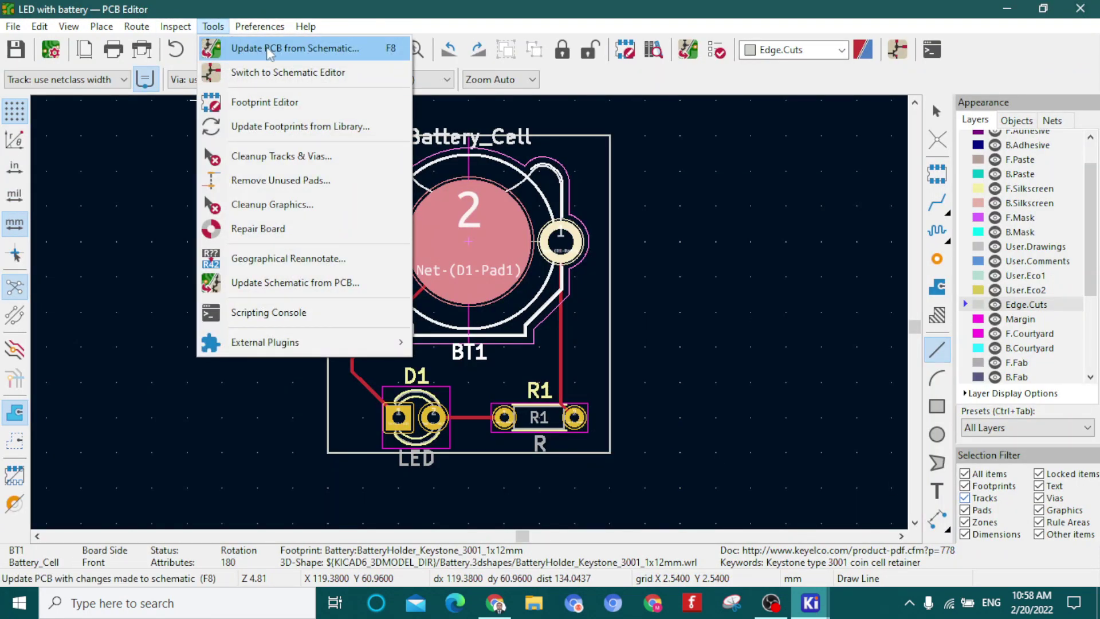
{"action": "left_click", "coordinate": [274, 51]}
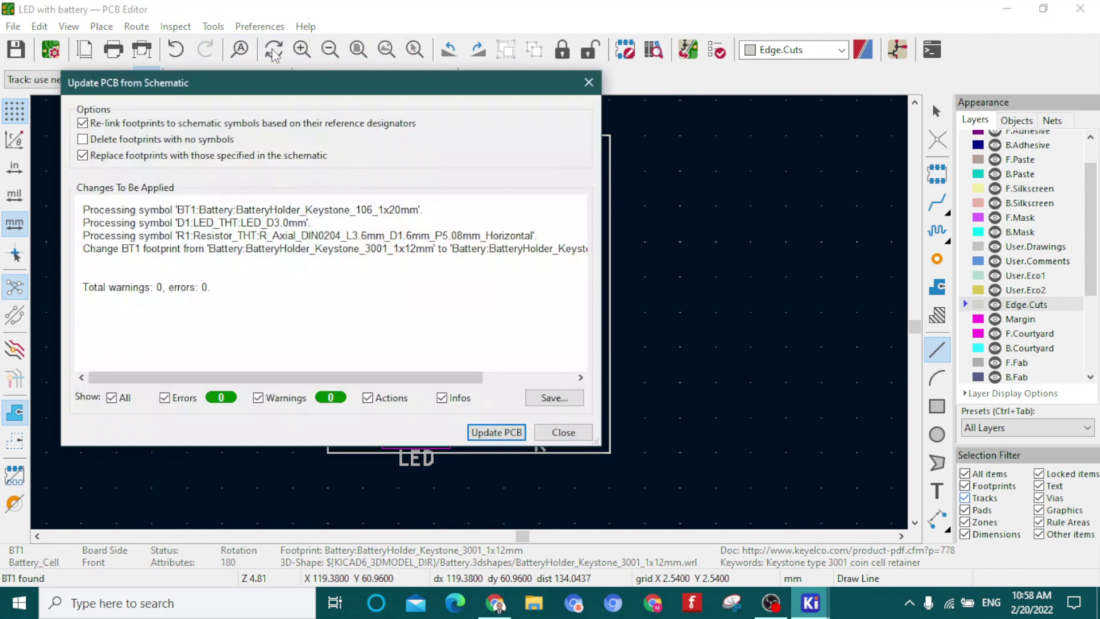
{"action": "left_click", "coordinate": [485, 433]}
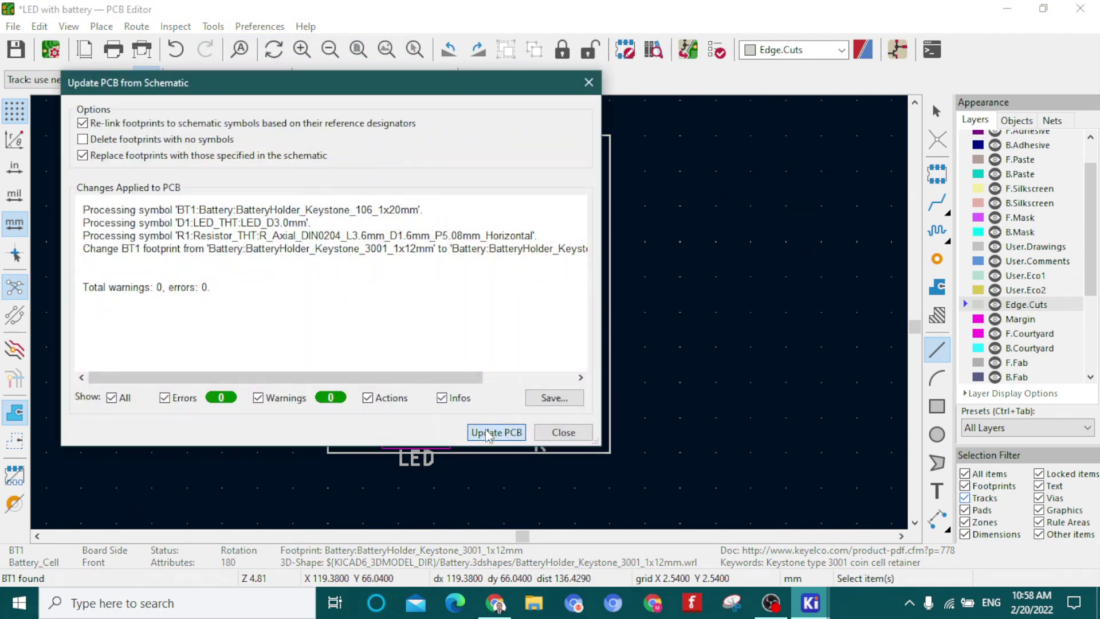
{"action": "left_click", "coordinate": [563, 432]}
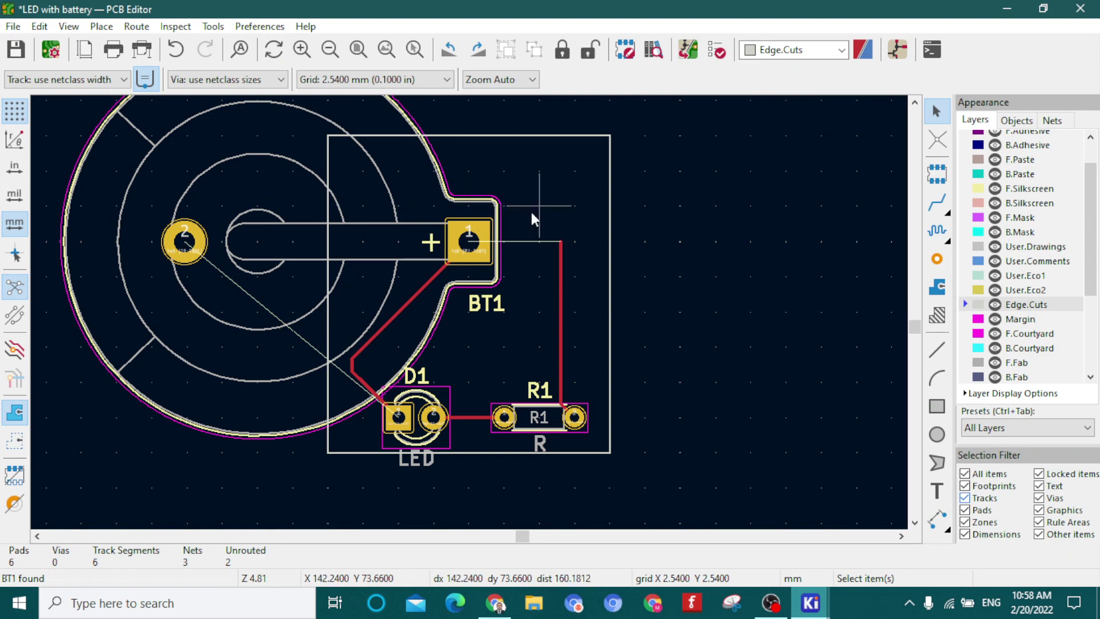
{"action": "scroll", "coordinate": [472, 314], "scroll_direction": "up", "scroll_amount": 3}
{"action": "scroll", "coordinate": [469, 318], "scroll_direction": "down", "scroll_amount": 4}
{"action": "scroll", "coordinate": [469, 318], "scroll_direction": "down", "scroll_amount": 3}
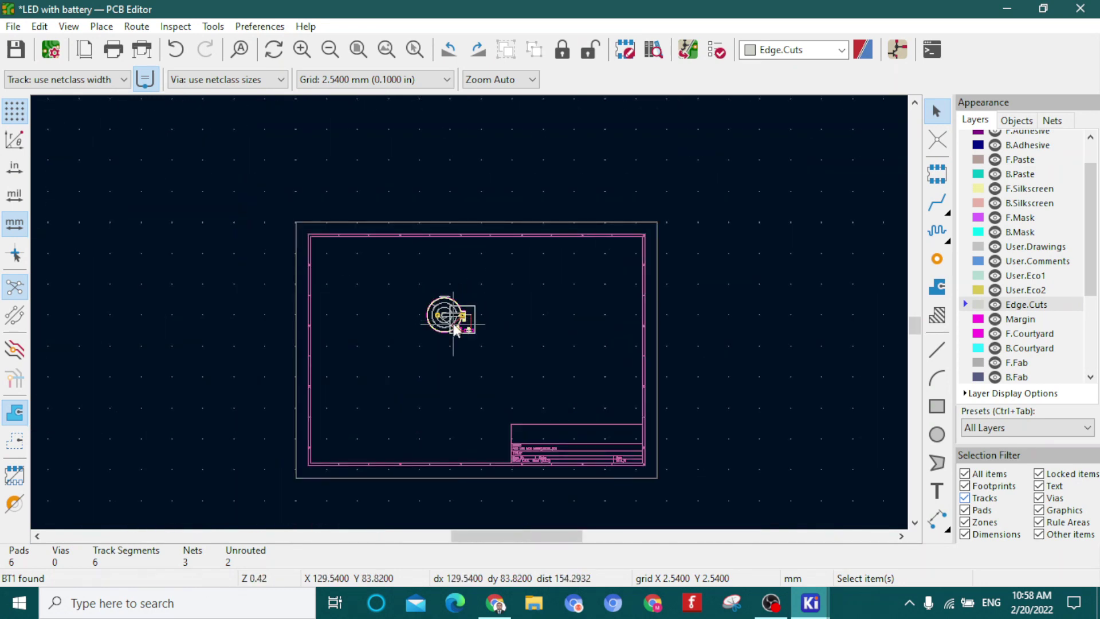
{"action": "scroll", "coordinate": [466, 288], "scroll_direction": "up", "scroll_amount": 2}
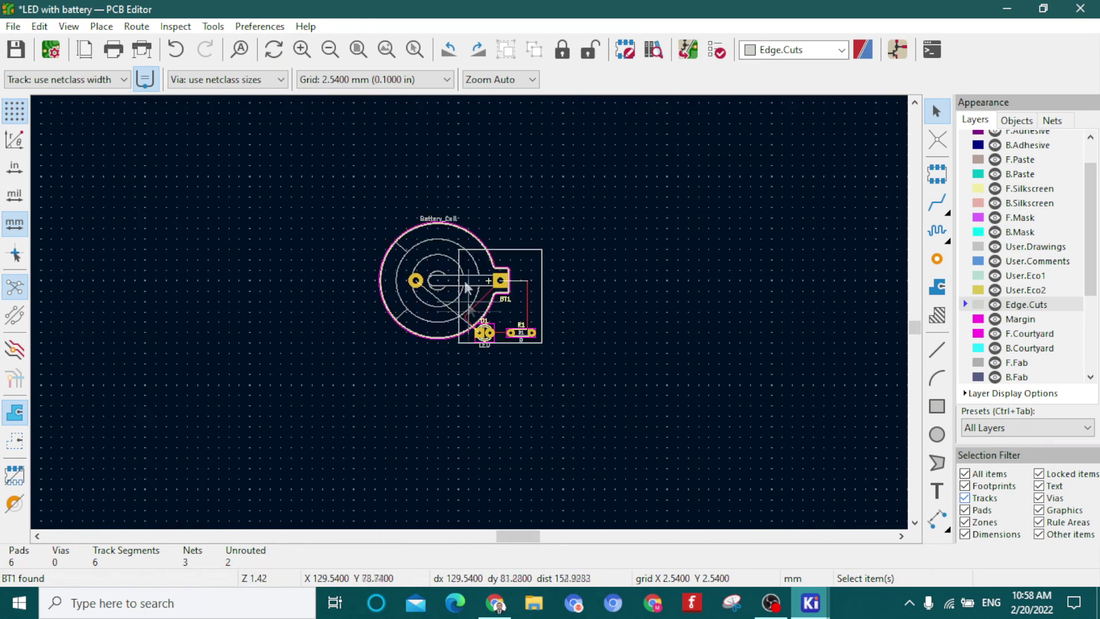
{"action": "left_click", "coordinate": [443, 216]}
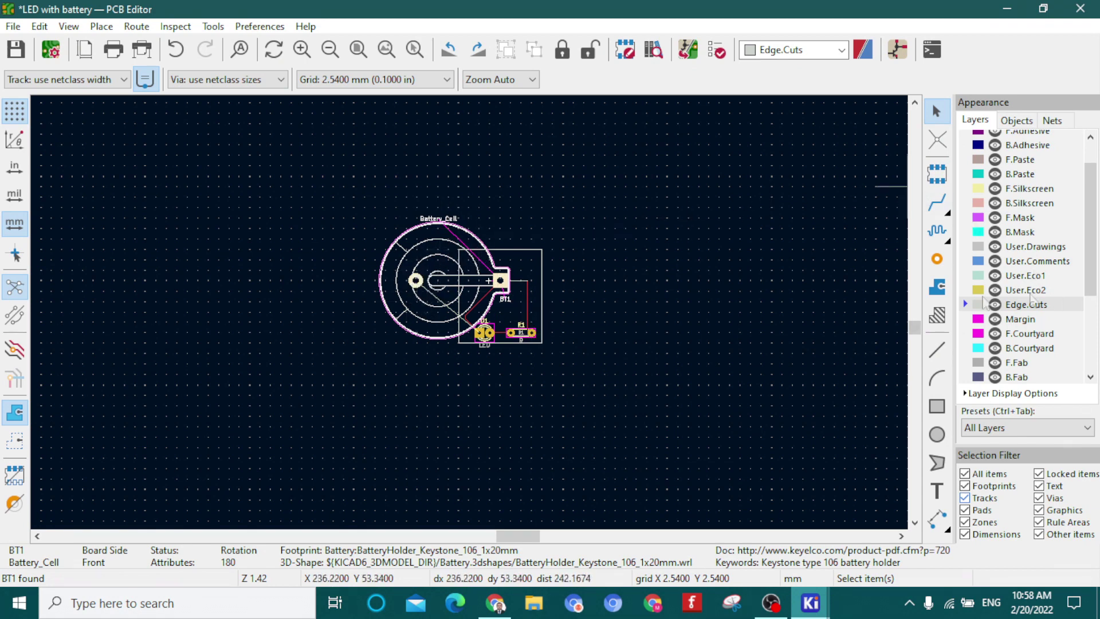
{"action": "scroll", "coordinate": [1018, 249], "scroll_direction": "up", "scroll_amount": 1}
{"action": "scroll", "coordinate": [1019, 249], "scroll_direction": "up", "scroll_amount": 2}
{"action": "left_click", "coordinate": [1025, 238]}
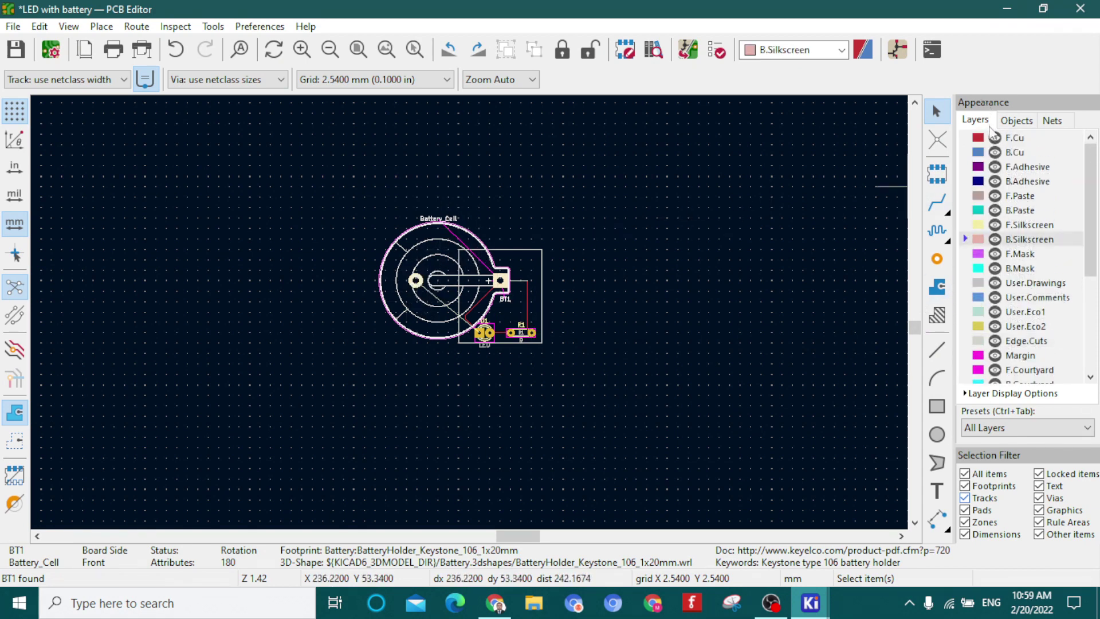
{"action": "left_click", "coordinate": [990, 142]}
{"action": "left_click", "coordinate": [989, 141]}
{"action": "left_click", "coordinate": [968, 139]}
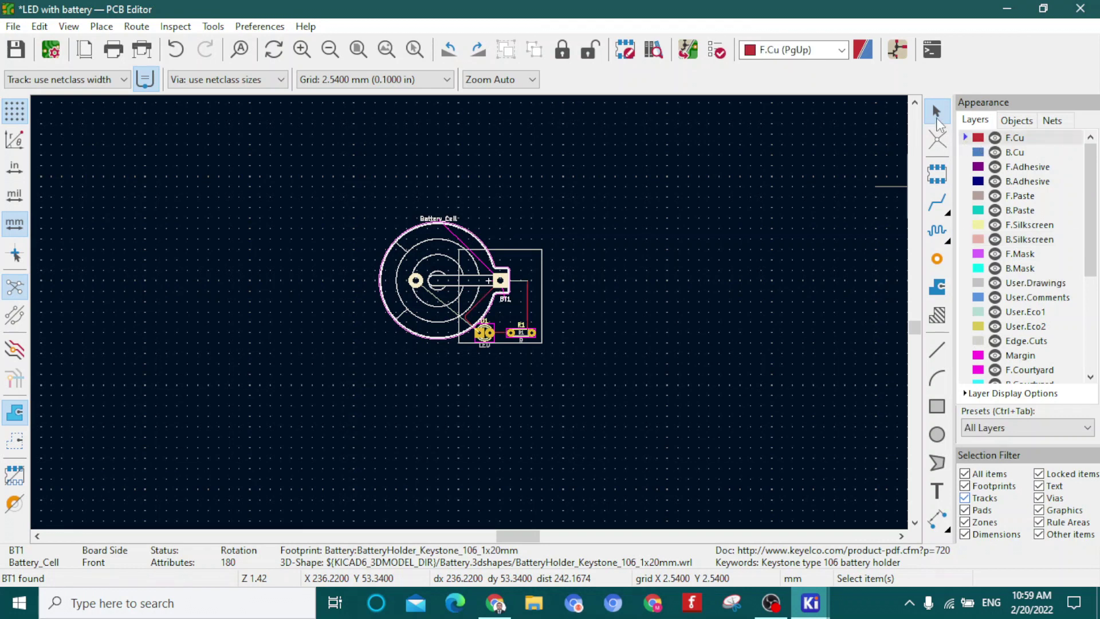
{"action": "left_click", "coordinate": [935, 206]}
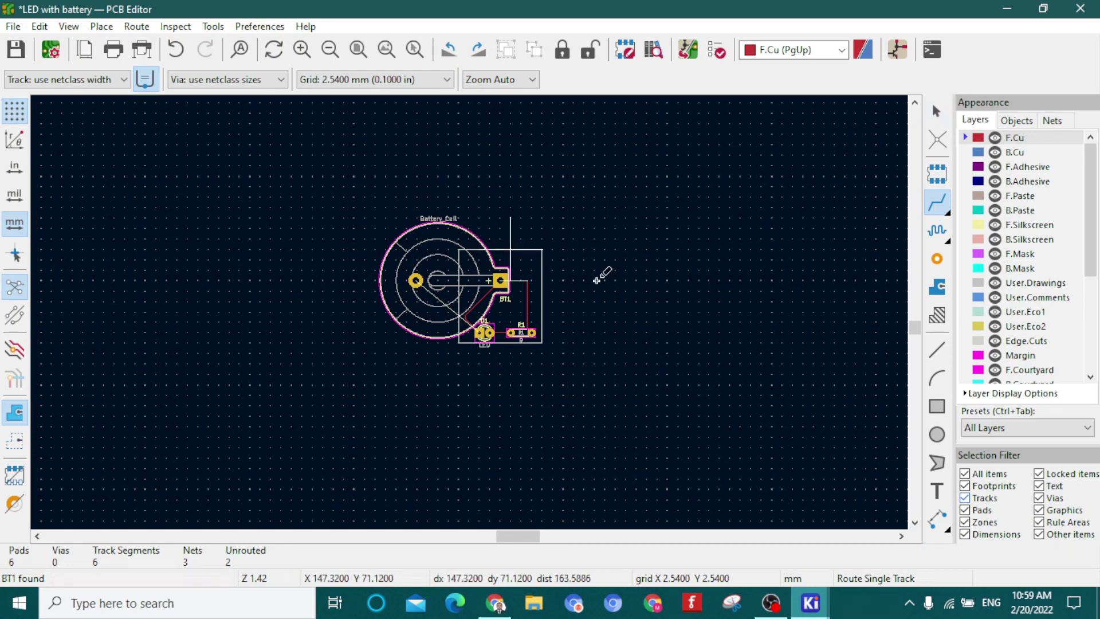
{"action": "left_click", "coordinate": [1006, 340]}
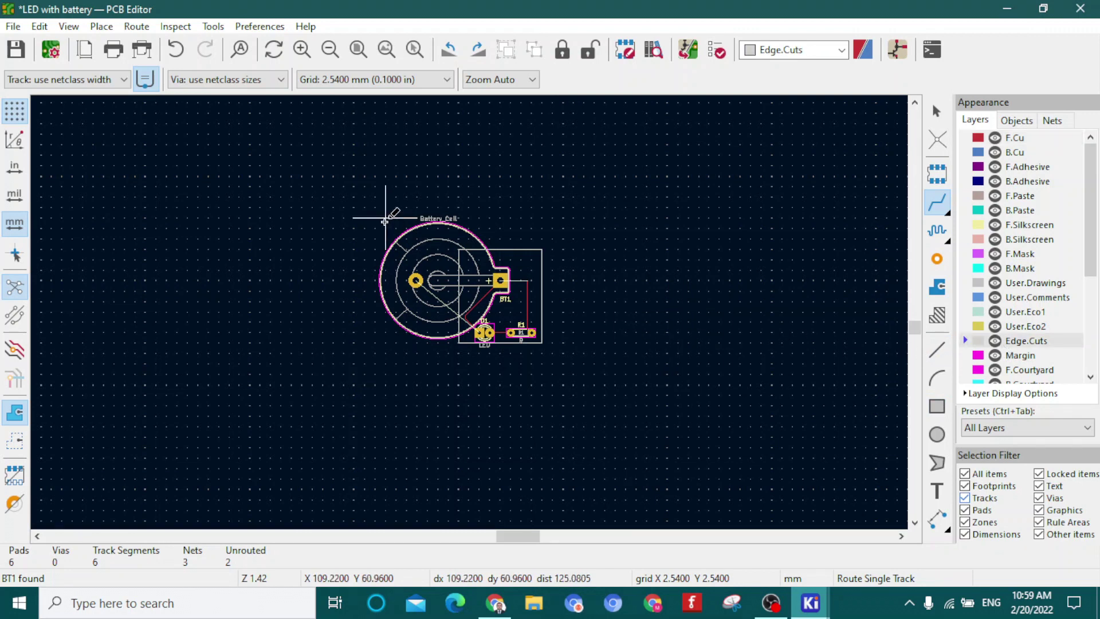
{"action": "left_click", "coordinate": [511, 252]}
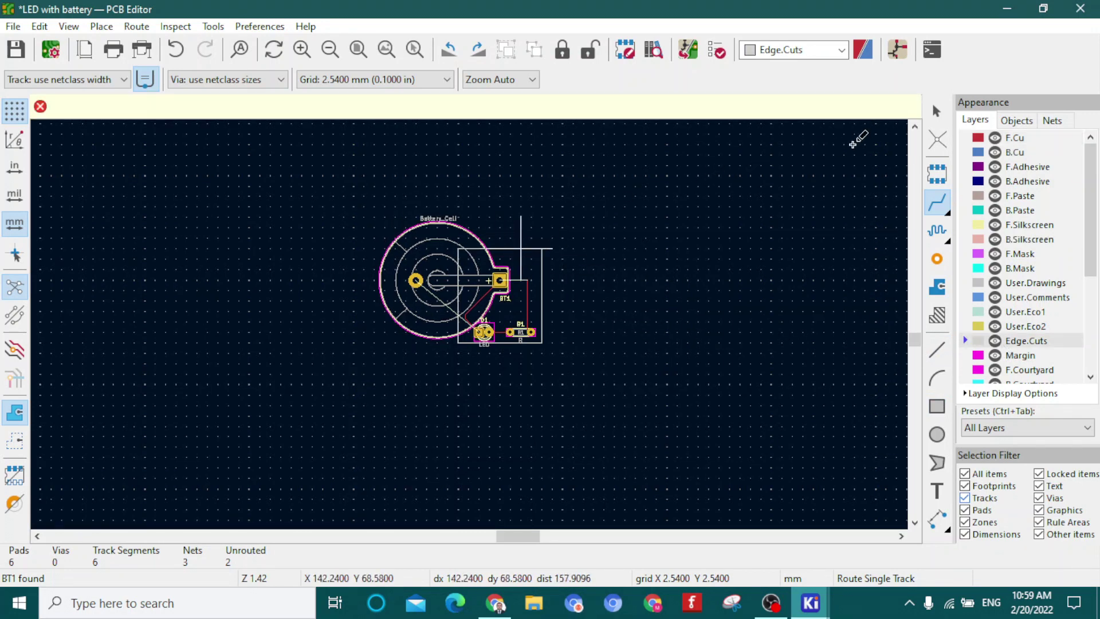
{"action": "left_click", "coordinate": [935, 113]}
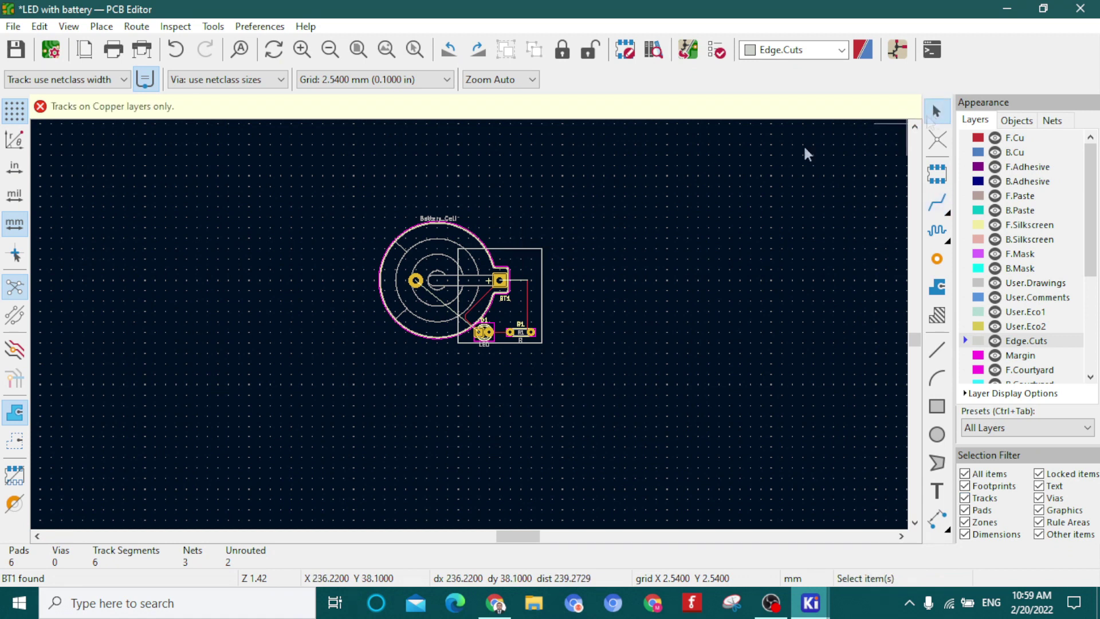
Delete the four Edge.Cuts line segments of the old board outline around D1 and R1
{"action": "left_click", "coordinate": [512, 251]}
{"action": "key", "text": "Delete"}
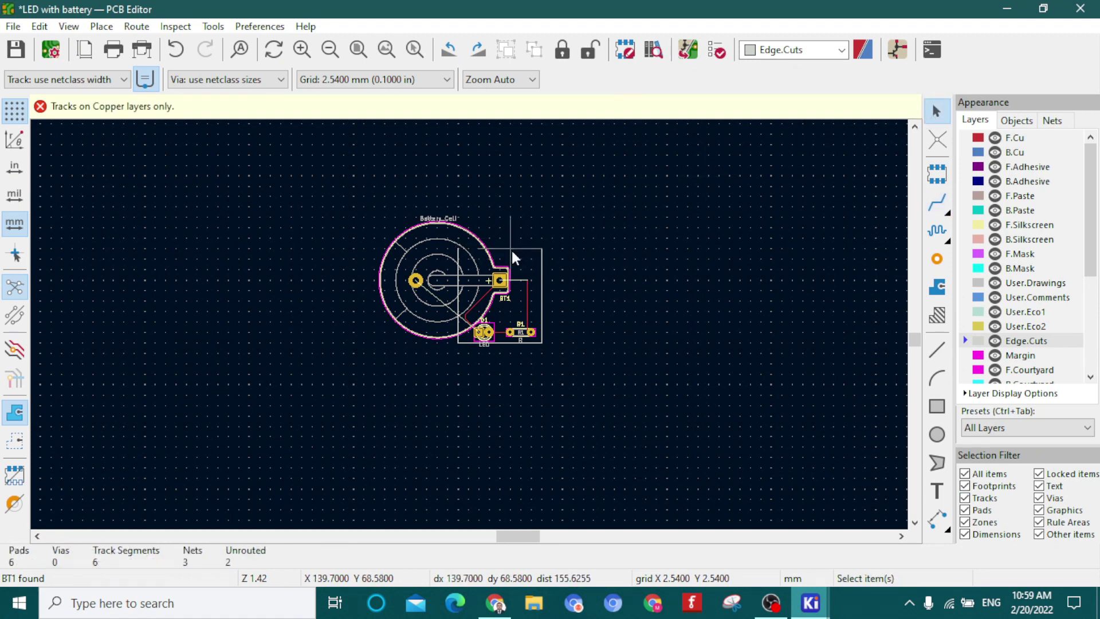
{"action": "left_click", "coordinate": [542, 264]}
{"action": "key", "text": "Delete"}
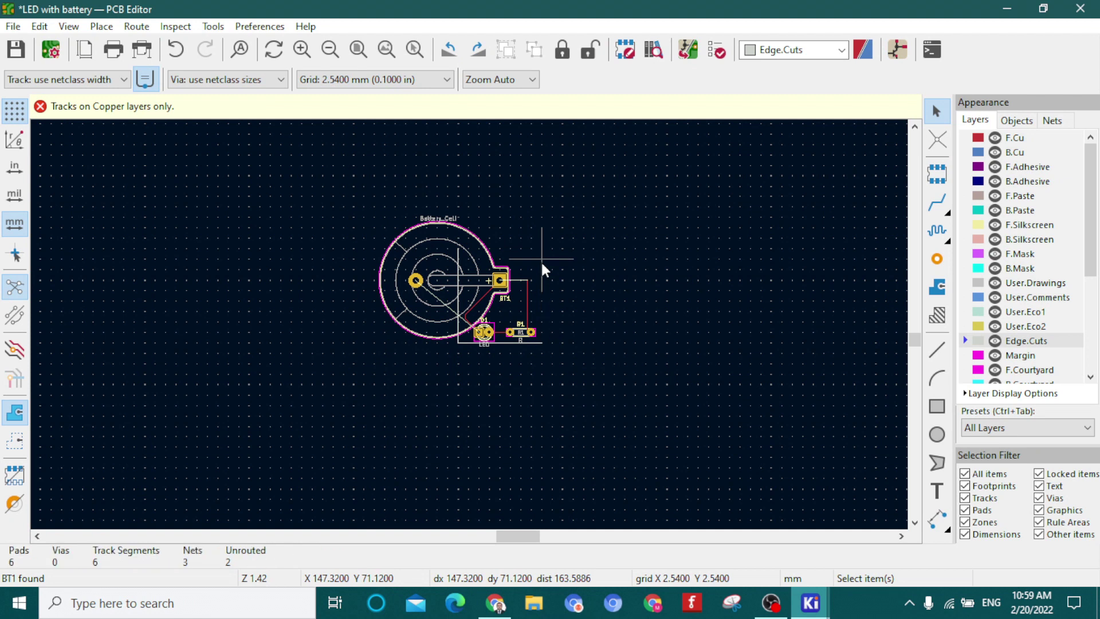
{"action": "left_click", "coordinate": [461, 343]}
{"action": "key", "text": "Delete"}
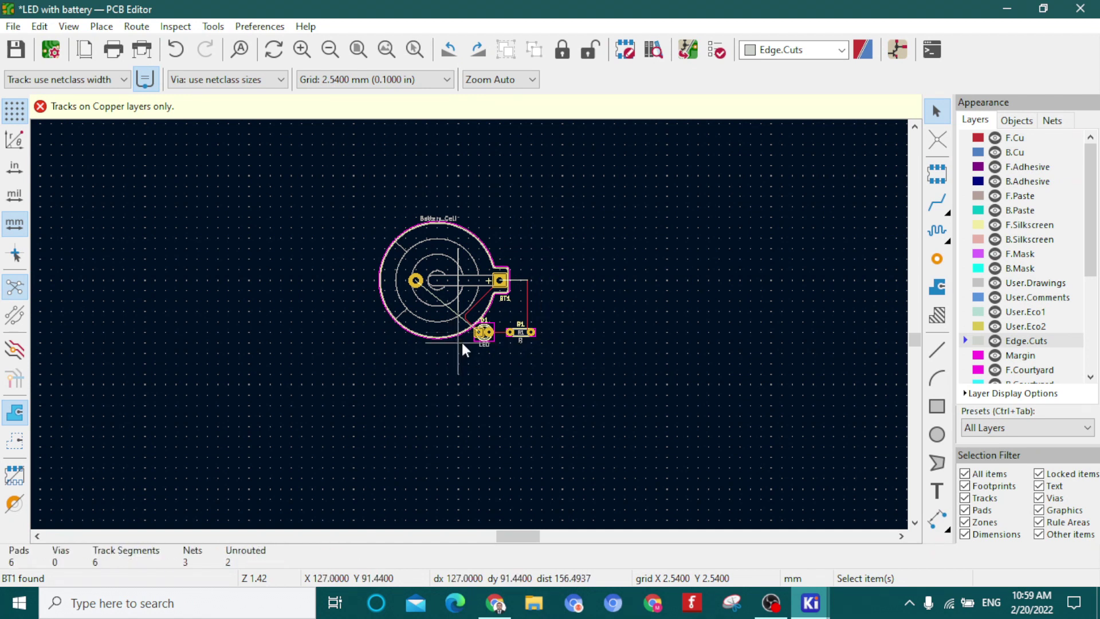
{"action": "left_click", "coordinate": [458, 345]}
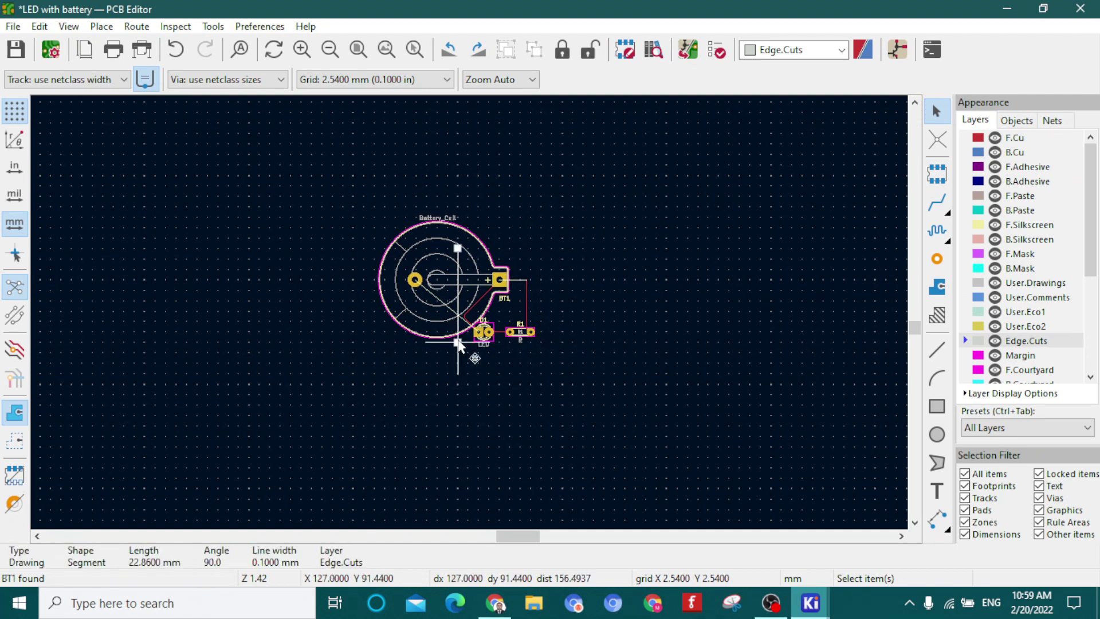
{"action": "key", "text": "Delete"}
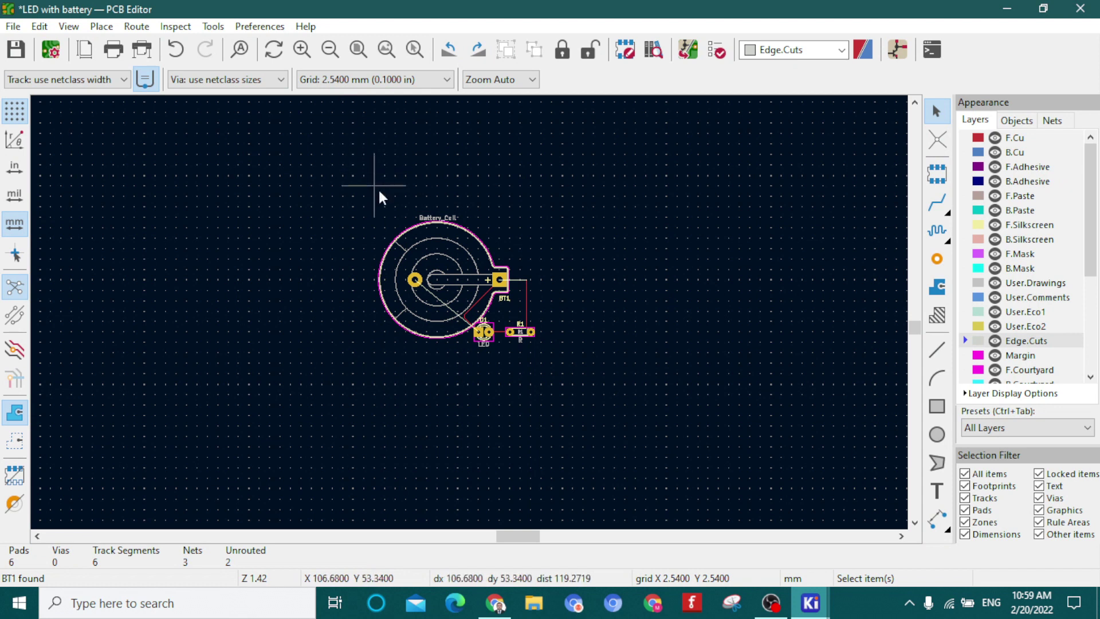
Draw larger outline lines on Edge.Cuts: a long top edge, a right side about 46 mm, a bottom about 33 mm and two left verticals
{"action": "left_click", "coordinate": [943, 357]}
{"action": "left_click", "coordinate": [363, 196]}
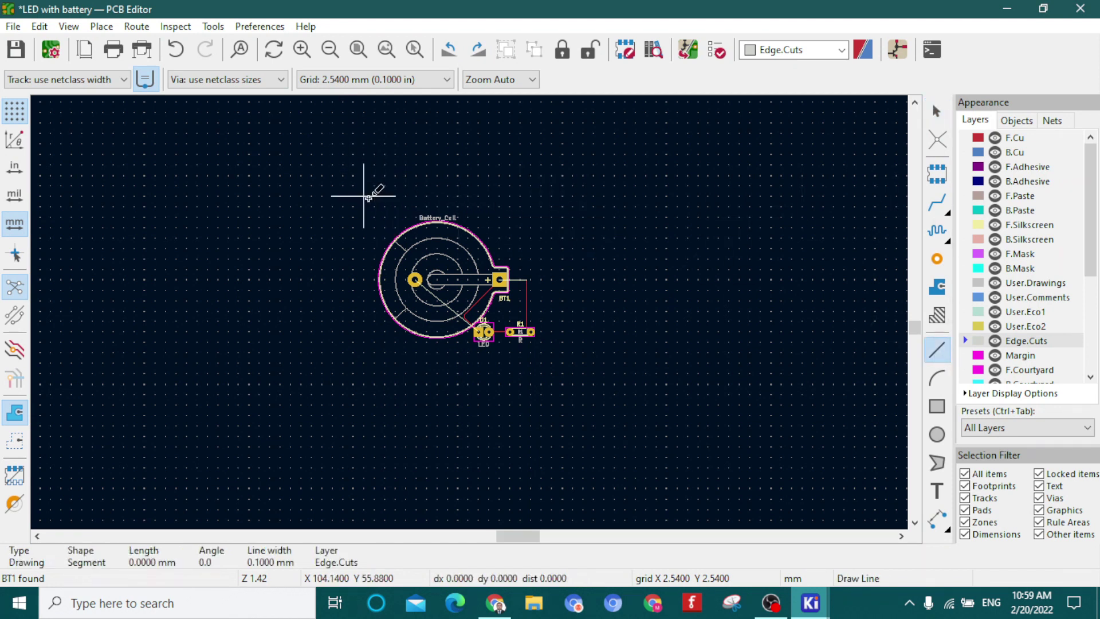
{"action": "left_click", "coordinate": [562, 196]}
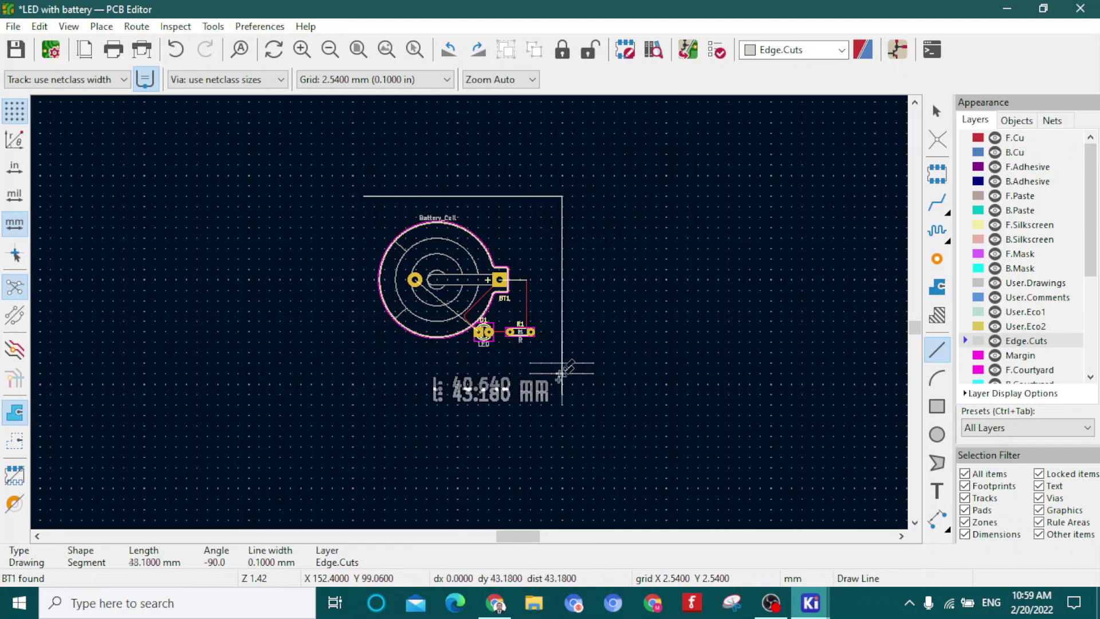
{"action": "left_click", "coordinate": [561, 383]}
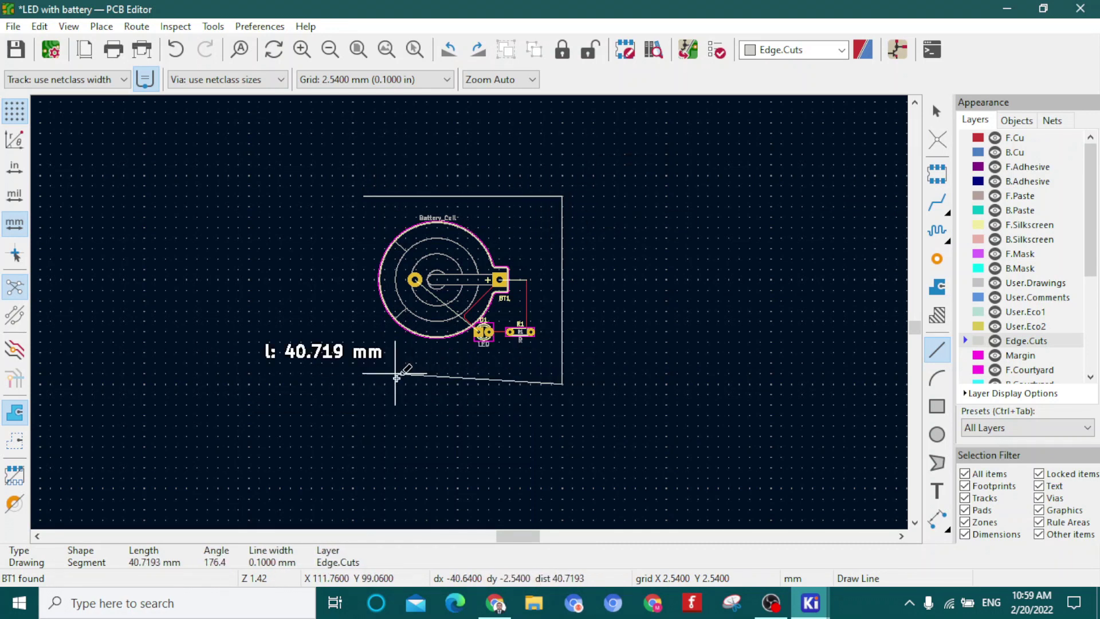
{"action": "left_click", "coordinate": [425, 384]}
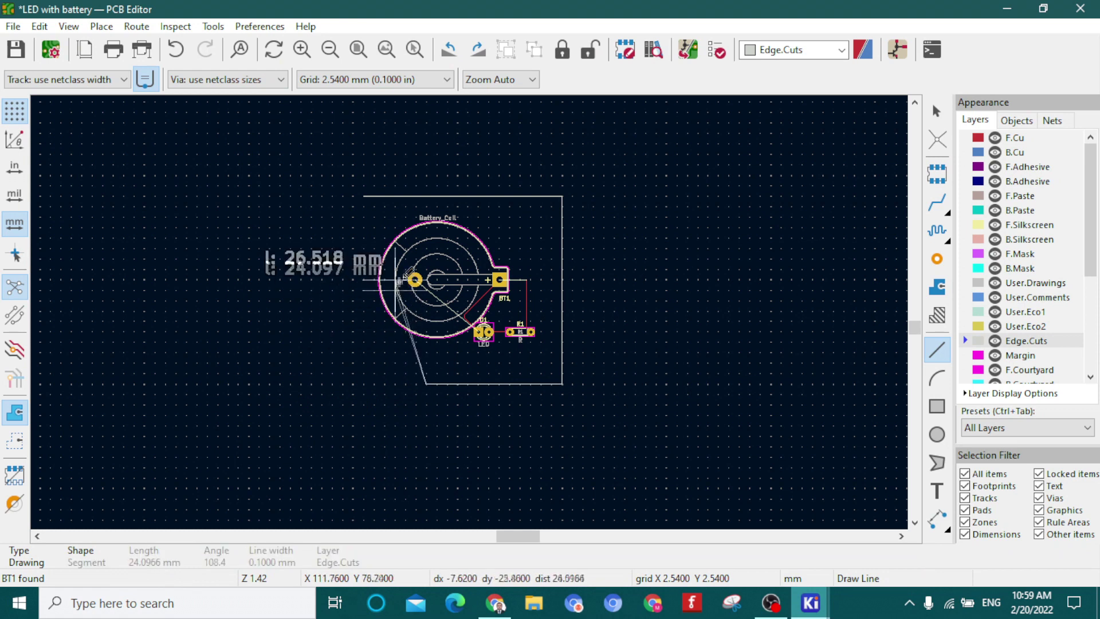
{"action": "left_click", "coordinate": [425, 195]}
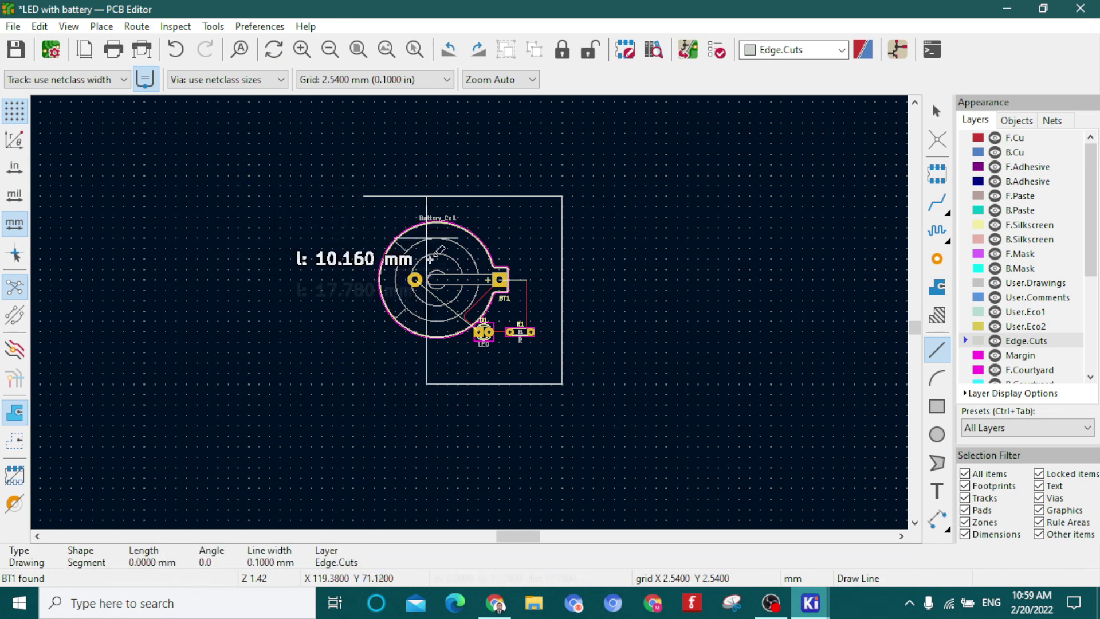
{"action": "double_click", "coordinate": [426, 384]}
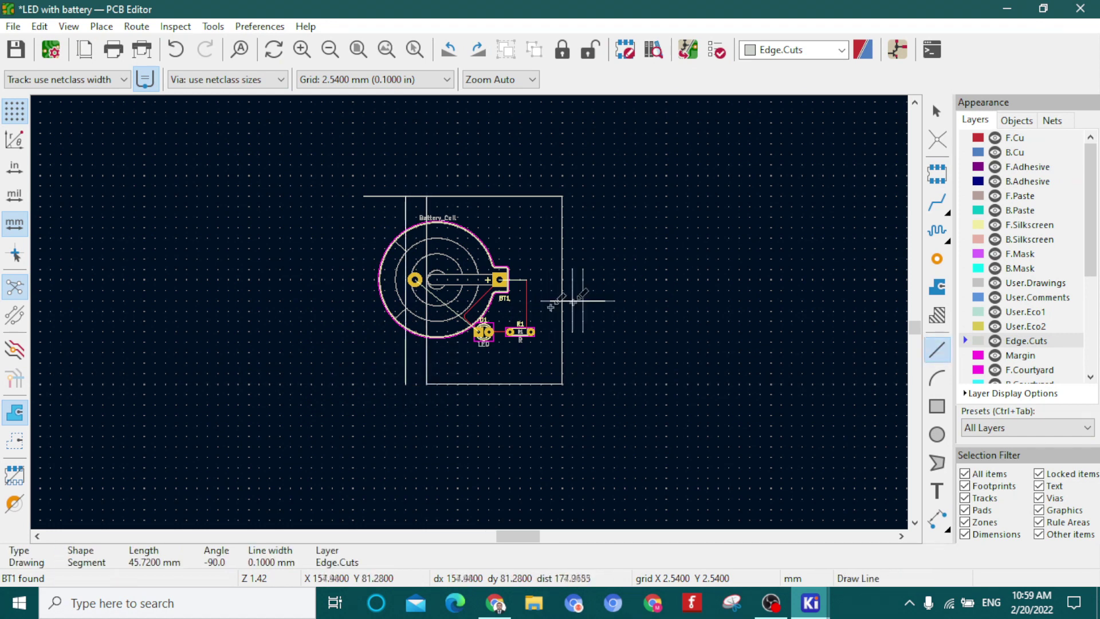
{"action": "left_click", "coordinate": [425, 362]}
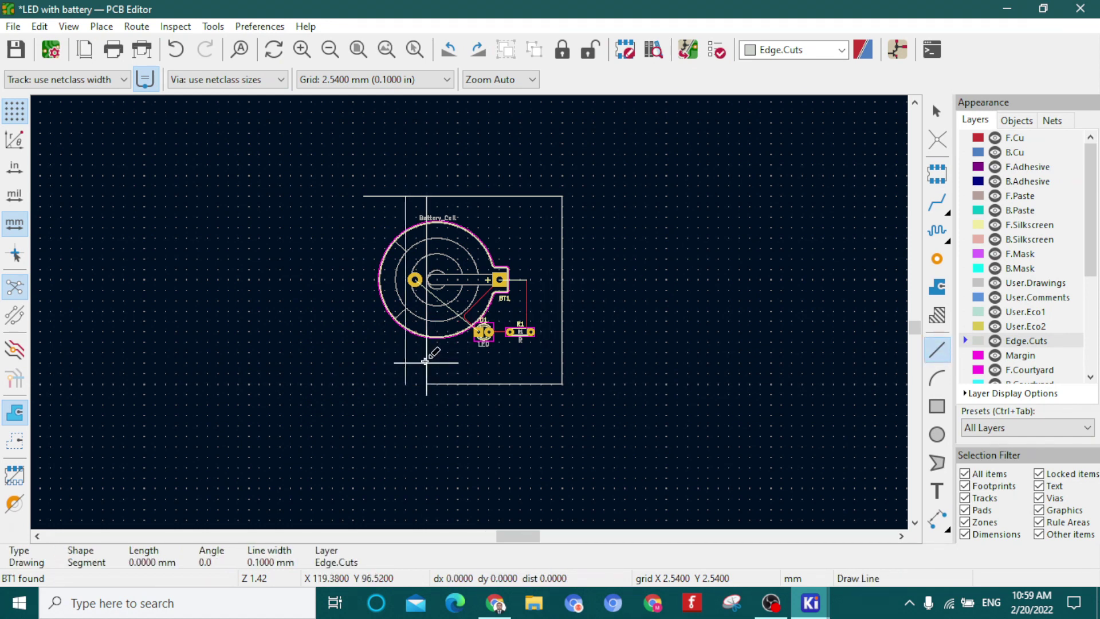
{"action": "key", "text": "Escape"}
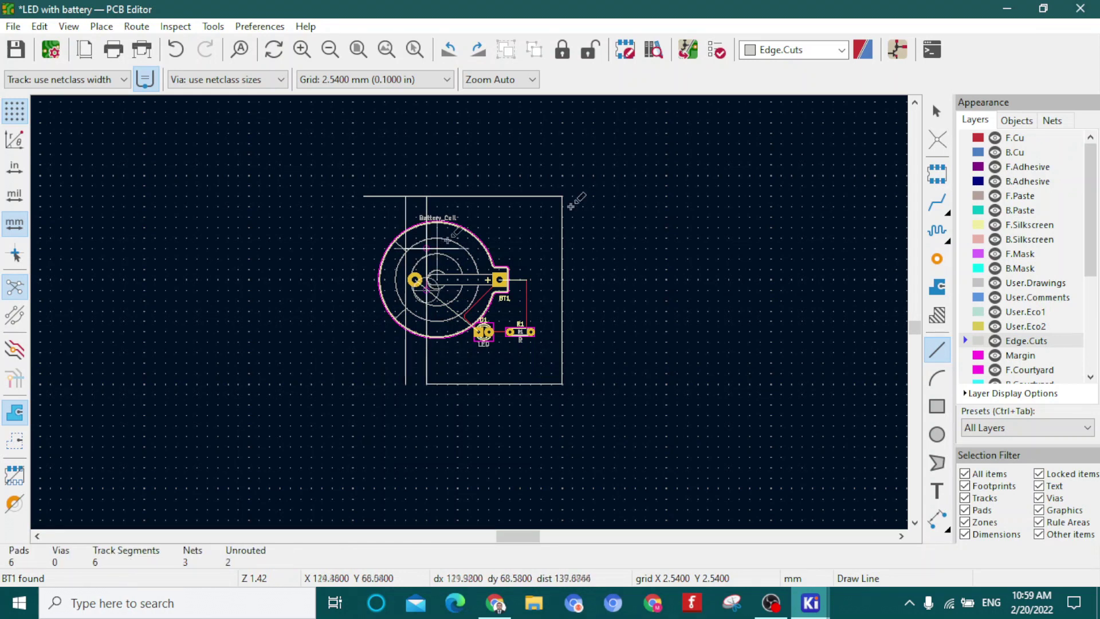
Delete the inner left vertical and the overlong top line, and extend the bottom edge to the outer left vertical
{"action": "left_click", "coordinate": [936, 110]}
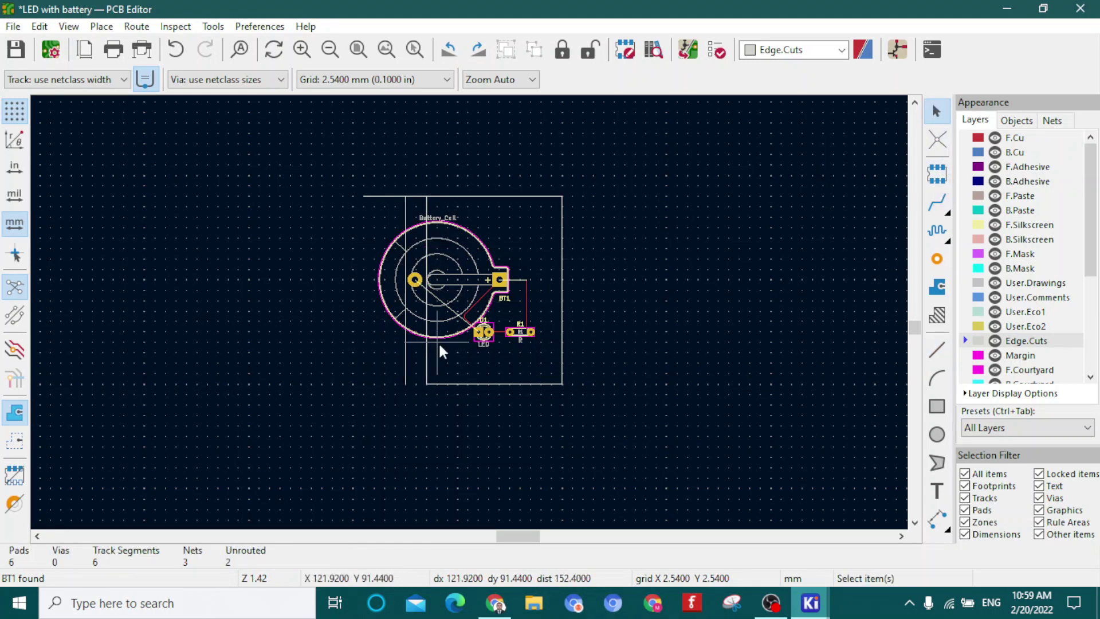
{"action": "left_click", "coordinate": [425, 362]}
{"action": "key", "text": "Delete"}
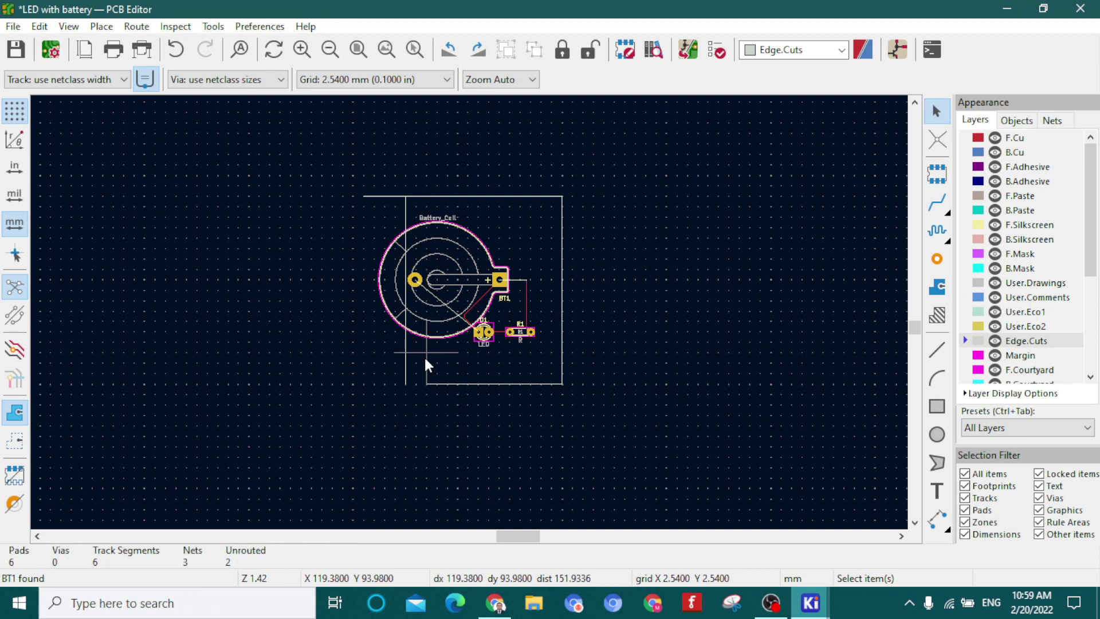
{"action": "left_click", "coordinate": [410, 383]}
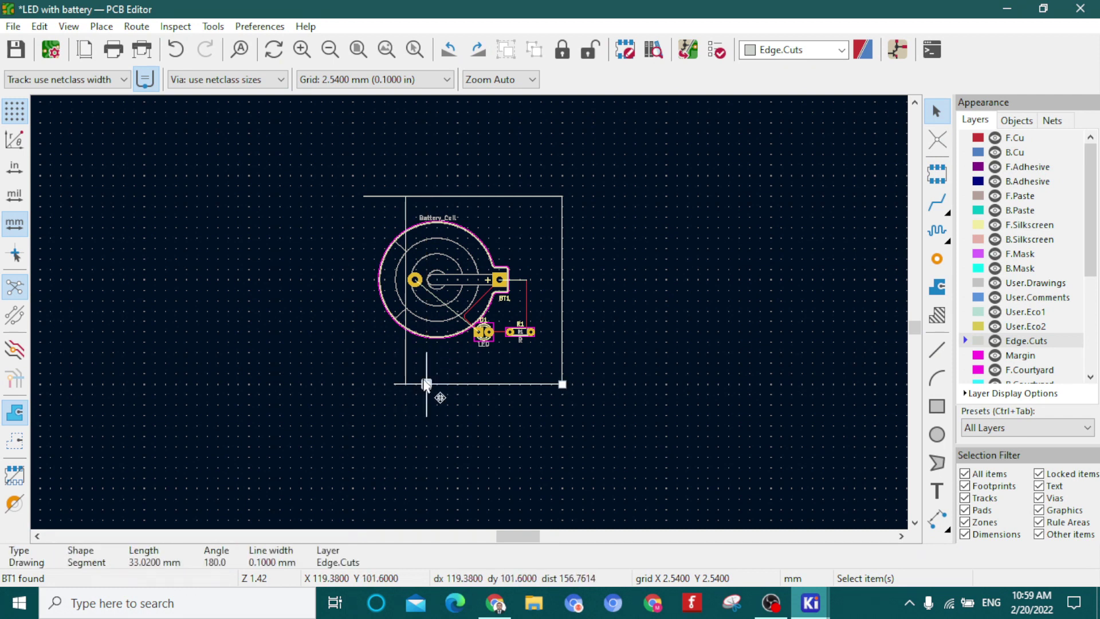
{"action": "left_click", "coordinate": [394, 196]}
{"action": "key", "text": "Delete"}
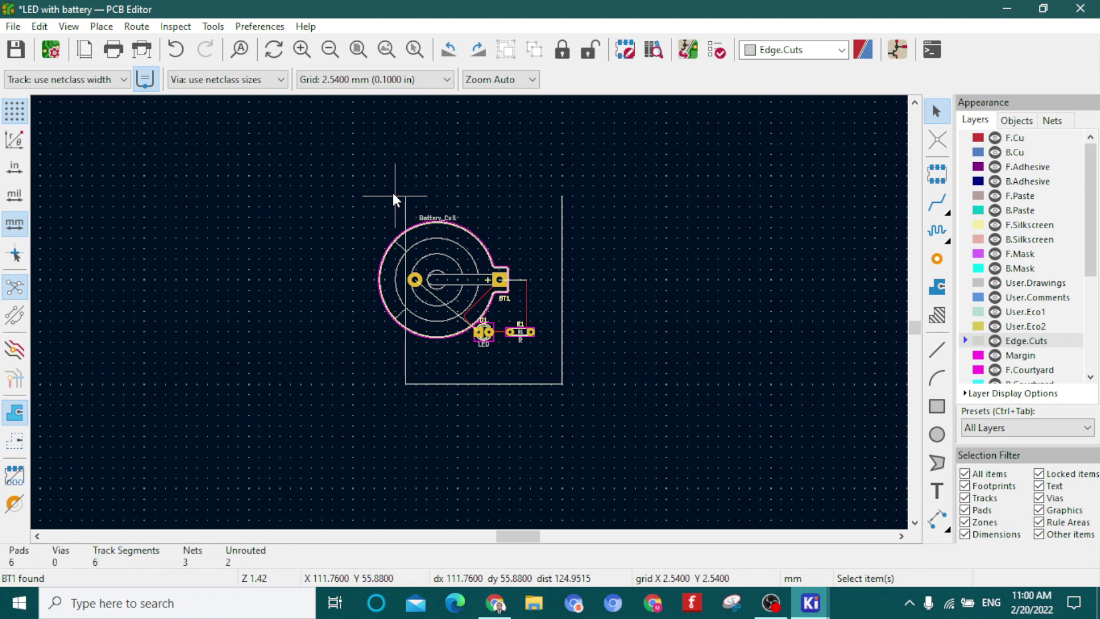
Close the Edge.Cuts outline with a top edge about 38 mm long between the two vertical sides, and save the board
{"action": "left_click", "coordinate": [405, 196]}
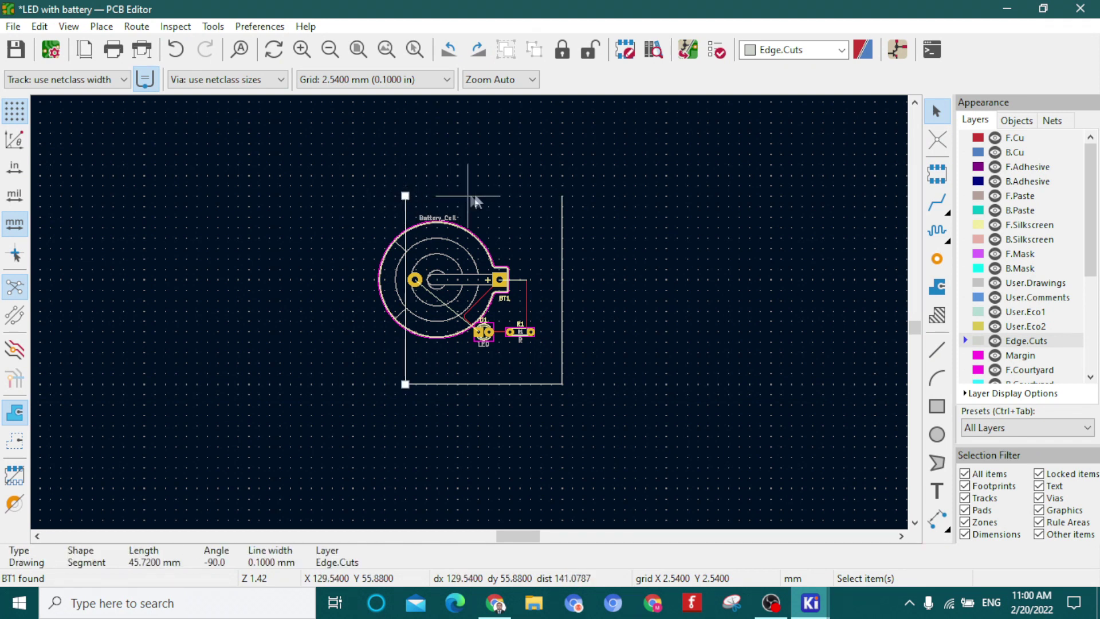
{"action": "left_click", "coordinate": [936, 349]}
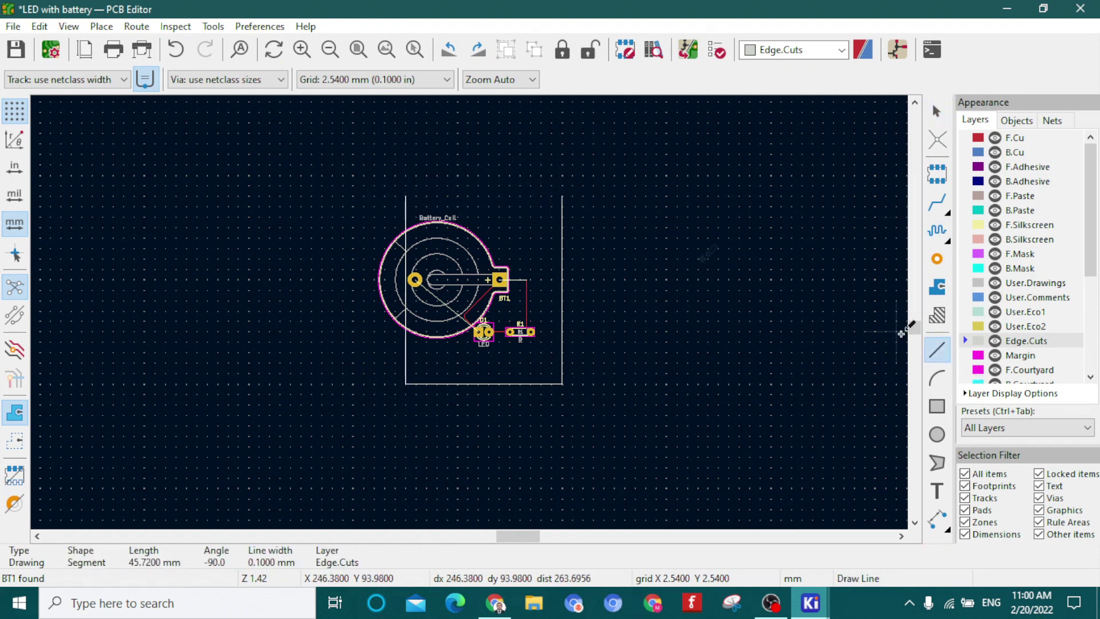
{"action": "left_click", "coordinate": [405, 196]}
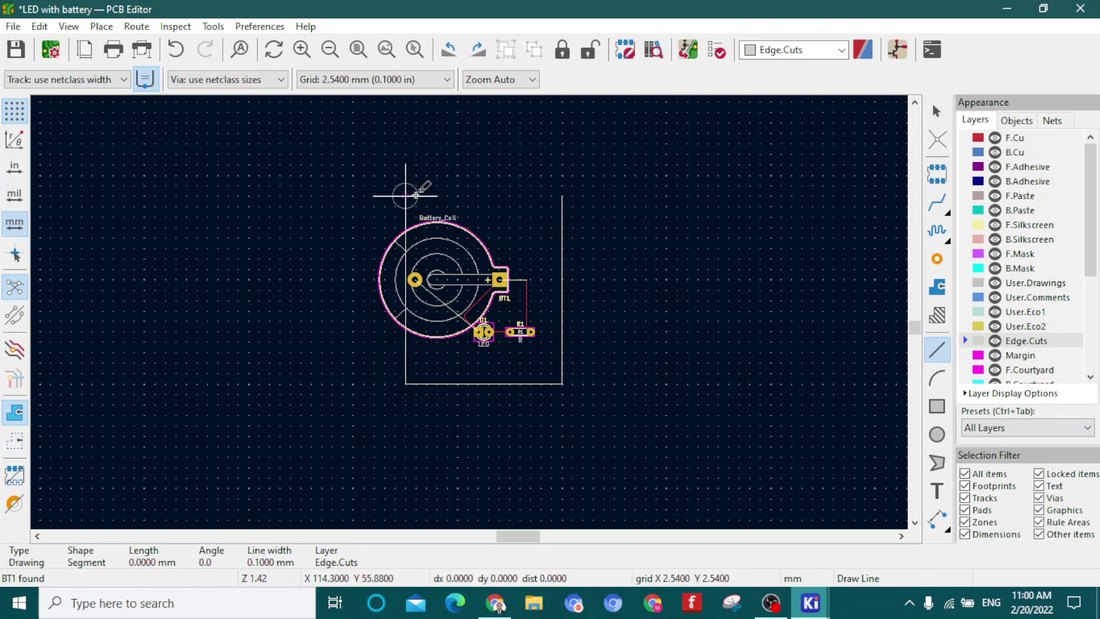
{"action": "double_click", "coordinate": [562, 196]}
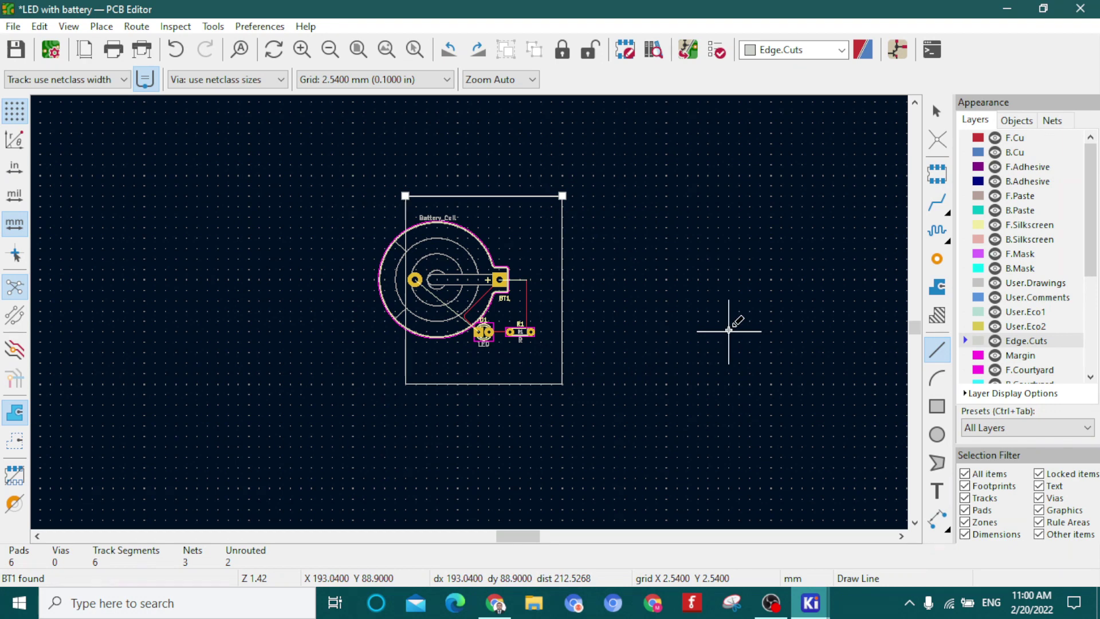
{"action": "key", "text": "ctrl+s"}
Open the board in the 3D viewer and examine the new battery holder's fit on the board from the edge, side and front
{"action": "left_click", "coordinate": [210, 29]}
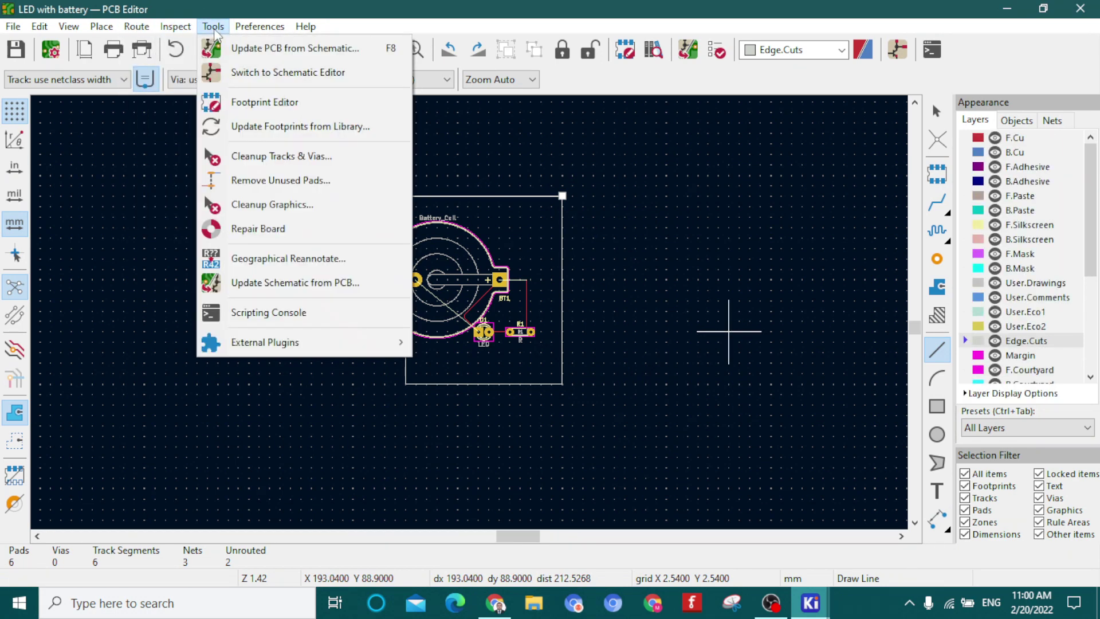
{"action": "left_click", "coordinate": [99, 90]}
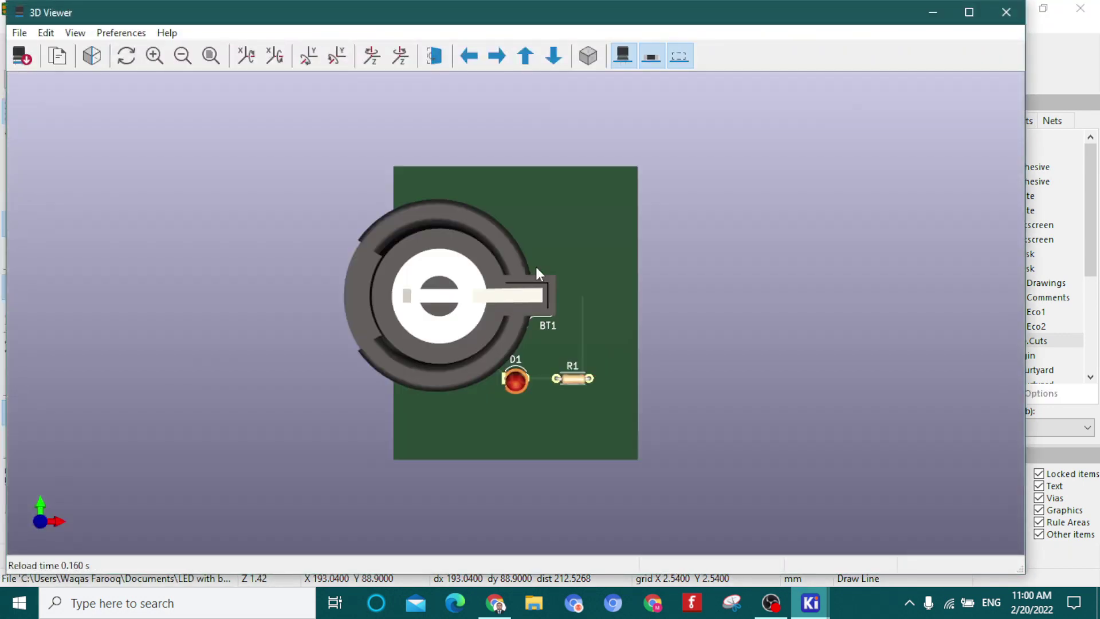
{"action": "left_click_drag", "start_coordinate": [537, 269], "coordinate": [535, 177]}
{"action": "left_click_drag", "start_coordinate": [541, 424], "coordinate": [544, 255]}
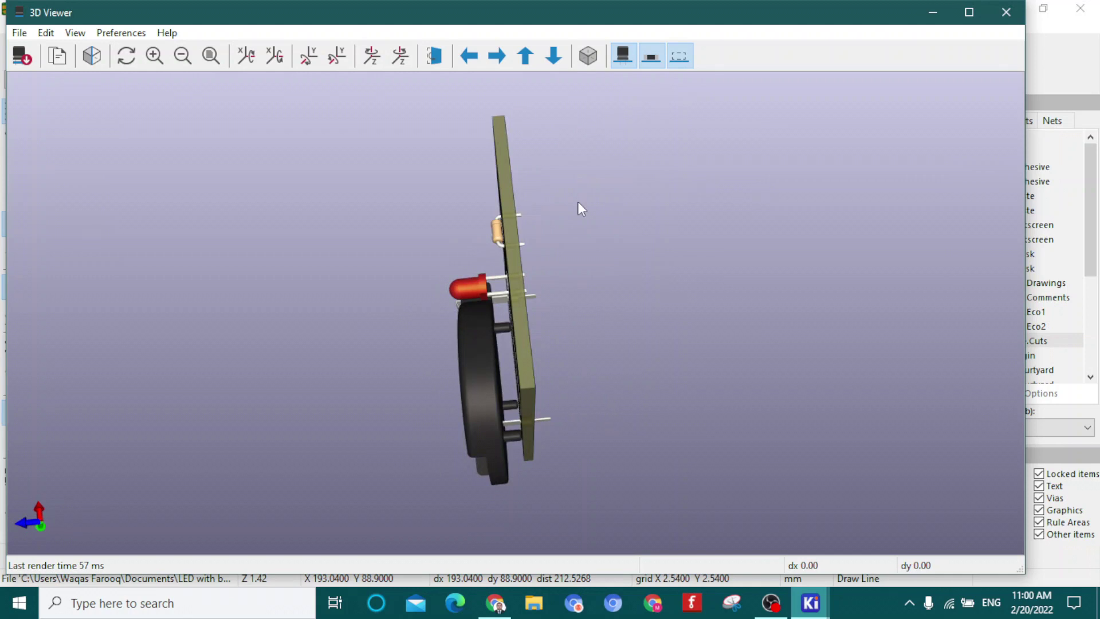
{"action": "left_click_drag", "start_coordinate": [642, 297], "coordinate": [781, 326]}
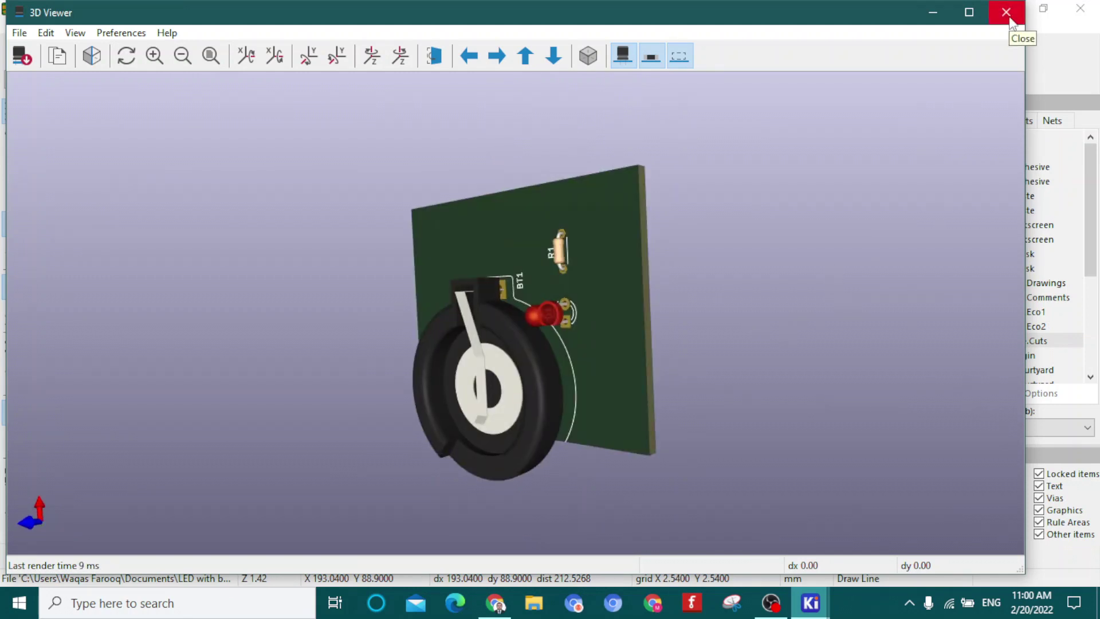
{"action": "left_click_drag", "start_coordinate": [428, 298], "coordinate": [565, 256]}
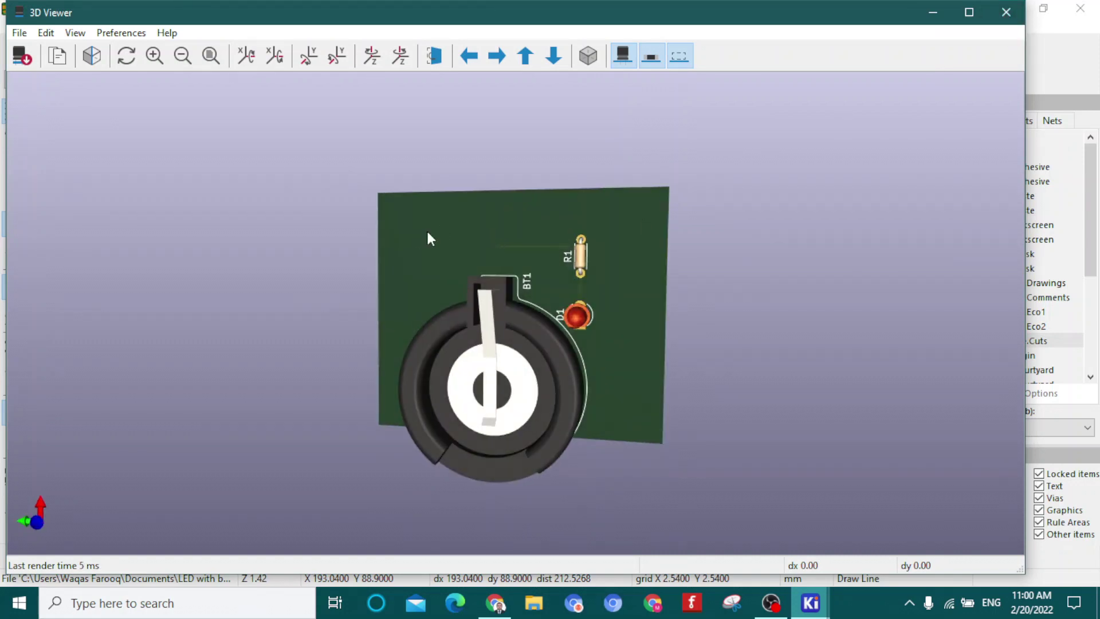
Examine the battery holder, resistor and LED up close on the board in 3D and close the viewer
{"action": "scroll", "coordinate": [470, 265], "scroll_direction": "up", "scroll_amount": 2}
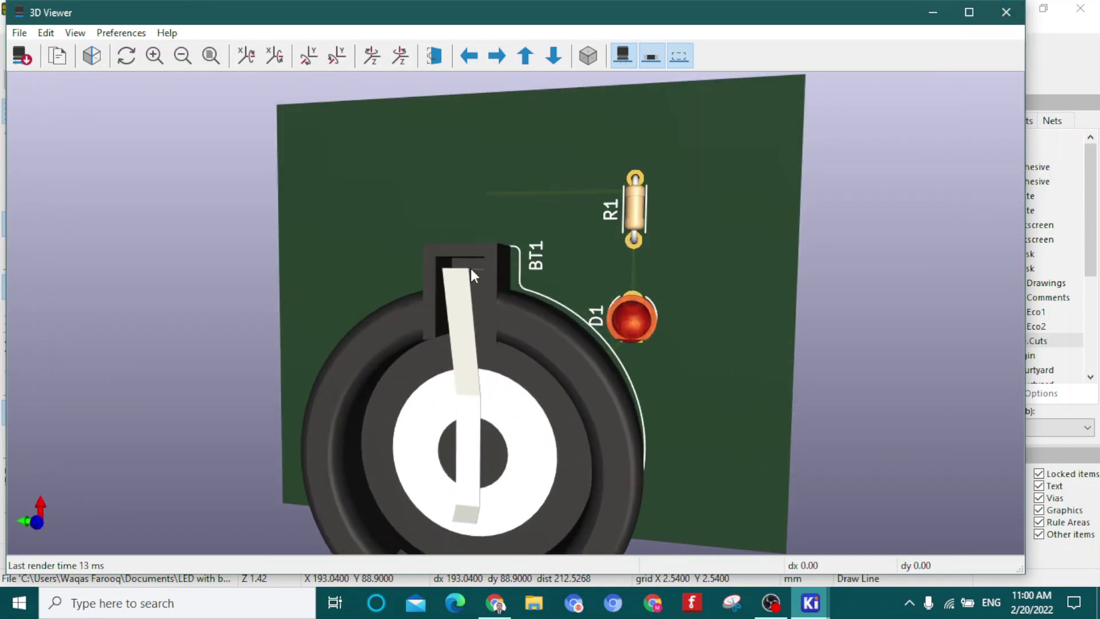
{"action": "scroll", "coordinate": [469, 266], "scroll_direction": "down", "scroll_amount": 1}
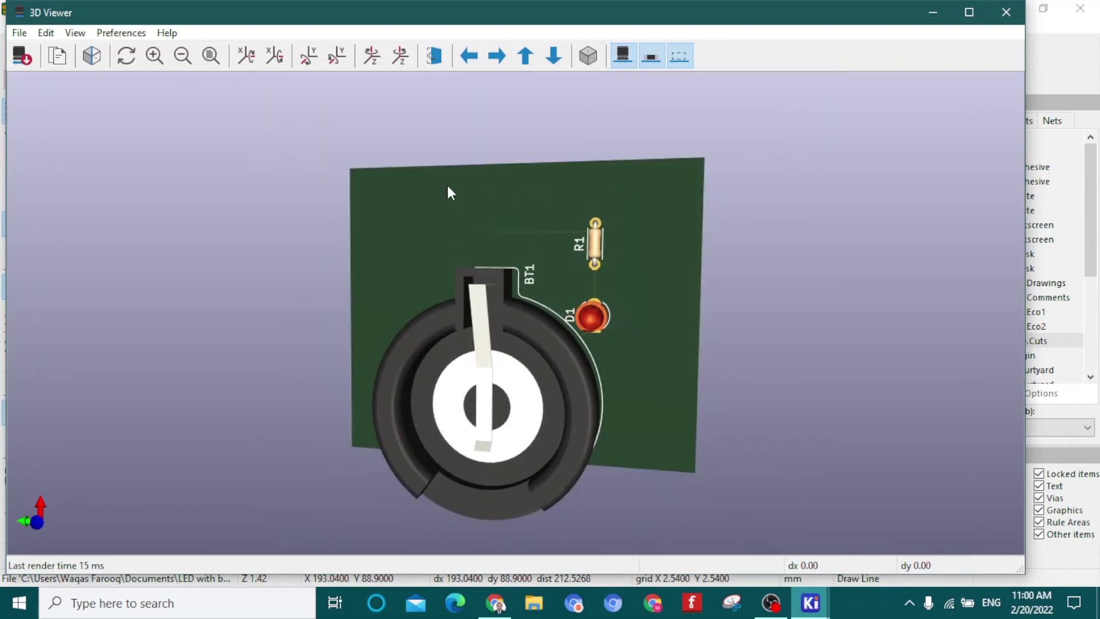
{"action": "left_click", "coordinate": [1007, 17]}
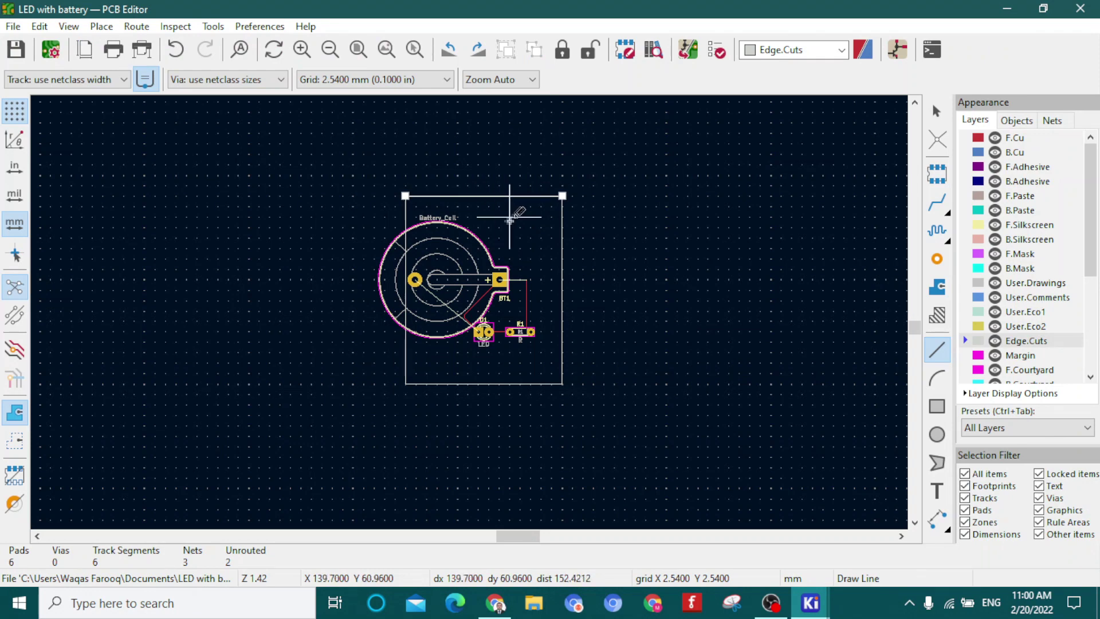
{"action": "left_click", "coordinate": [937, 491]}
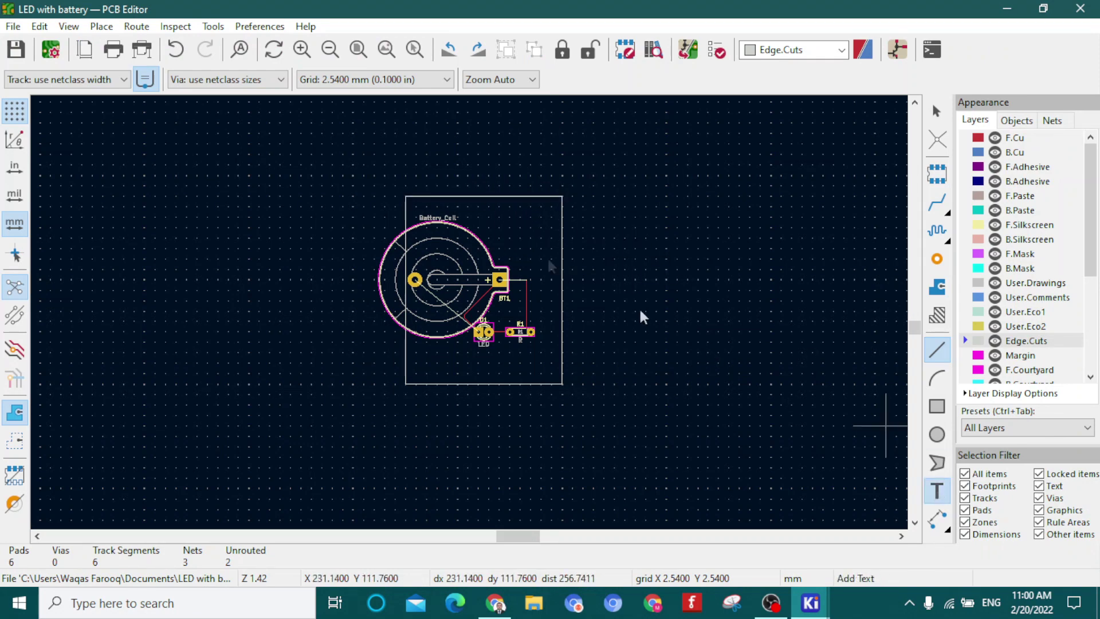
{"action": "left_click", "coordinate": [488, 222]}
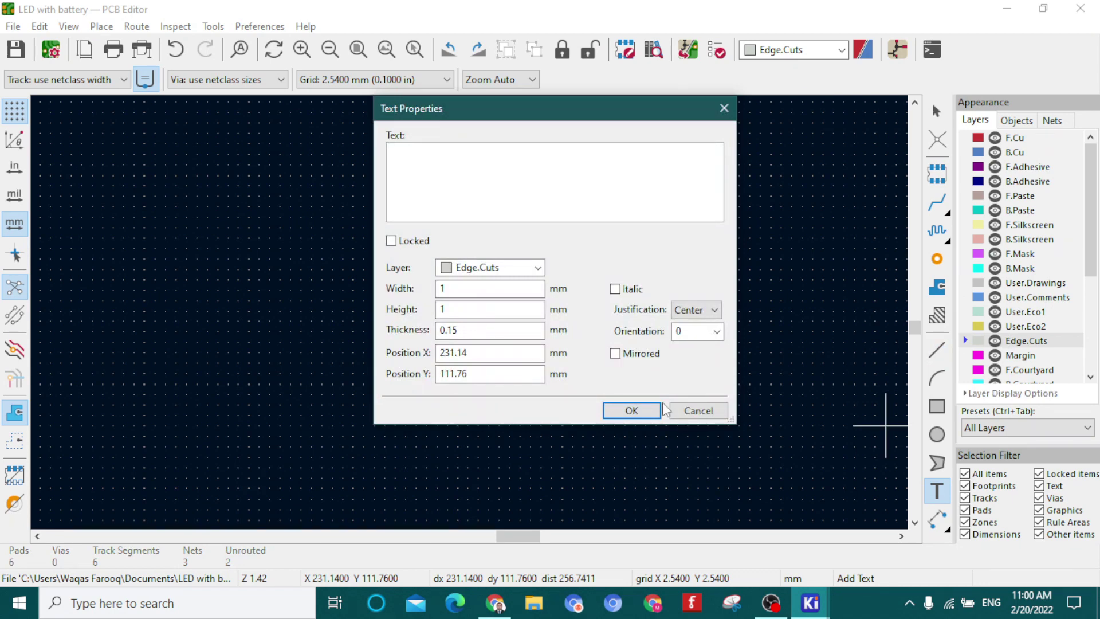
{"action": "left_click", "coordinate": [697, 411]}
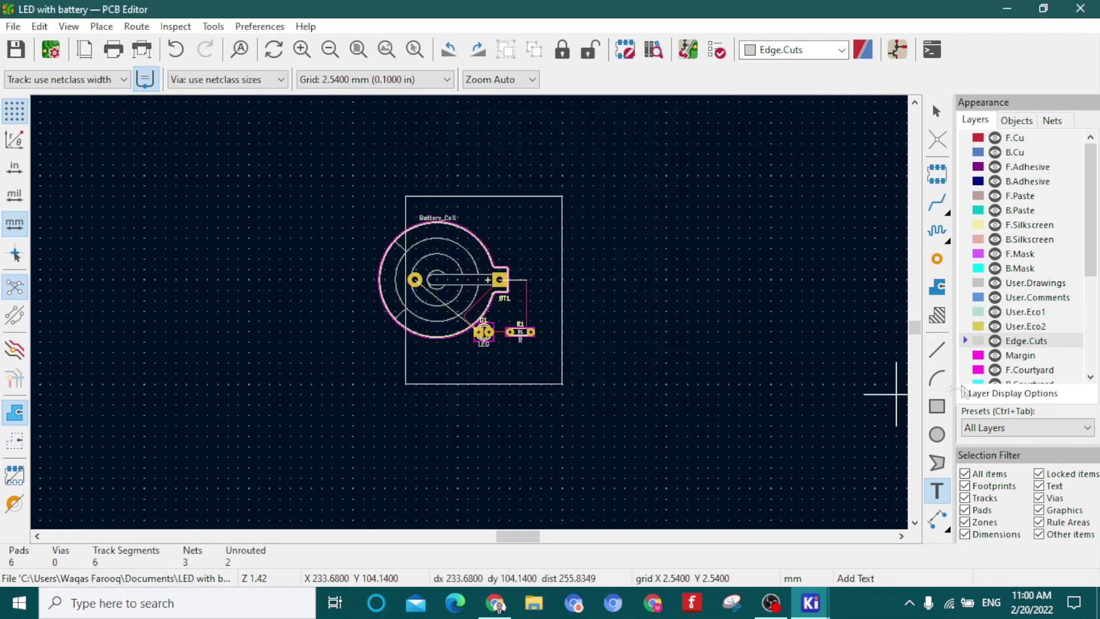
Add the text "led tutorial by" plus the author's first name on F.Silkscreen, inside the board's top edge beside the Battery_Cell label
{"action": "scroll", "coordinate": [1030, 342], "scroll_direction": "down", "scroll_amount": 2}
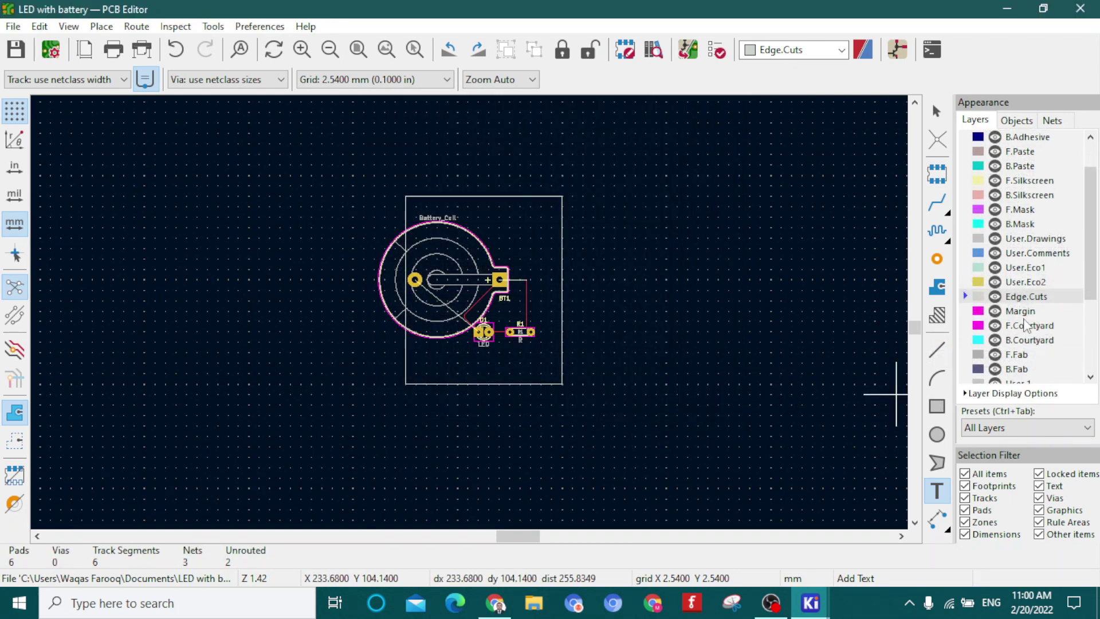
{"action": "scroll", "coordinate": [1025, 326], "scroll_direction": "down", "scroll_amount": 3}
{"action": "scroll", "coordinate": [1024, 320], "scroll_direction": "down", "scroll_amount": 1}
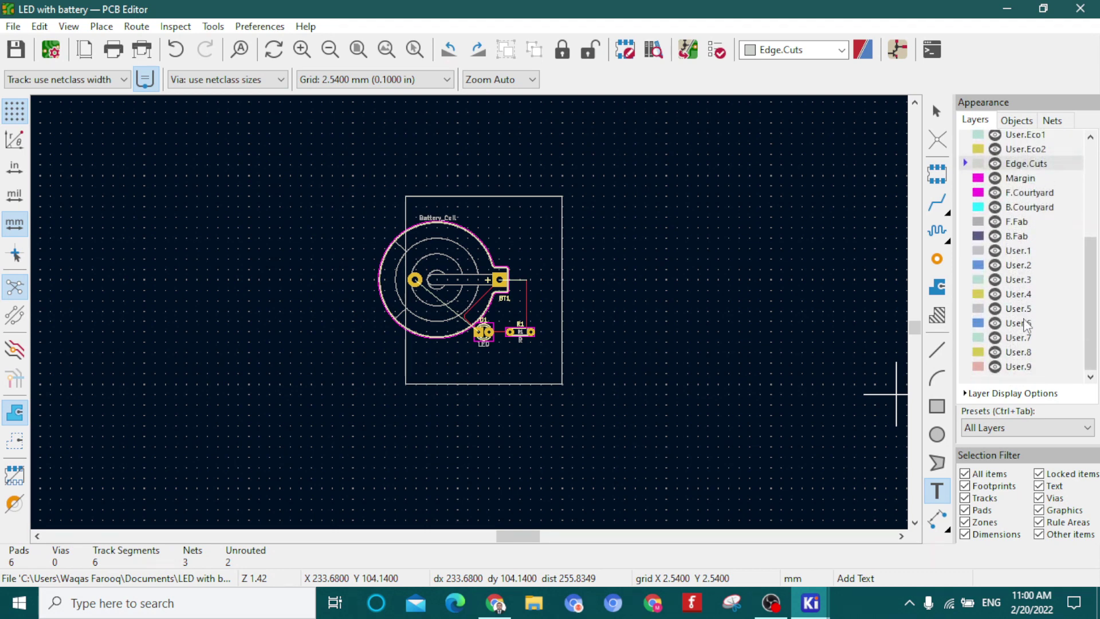
{"action": "scroll", "coordinate": [1025, 323], "scroll_direction": "up", "scroll_amount": 1}
{"action": "scroll", "coordinate": [1025, 326], "scroll_direction": "up", "scroll_amount": 3}
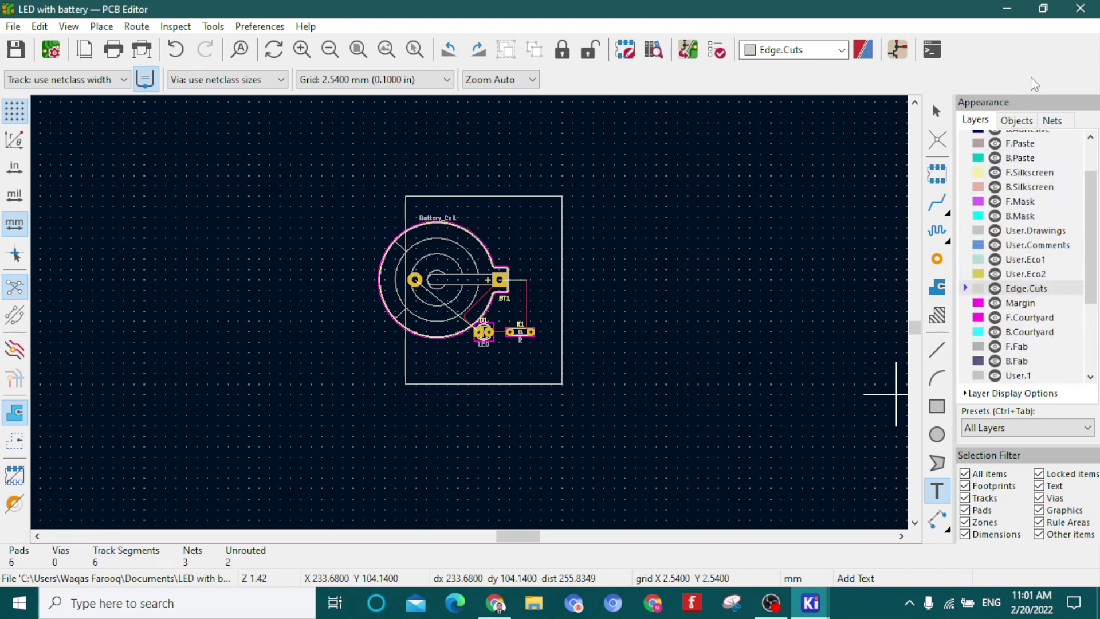
{"action": "left_click", "coordinate": [1011, 173]}
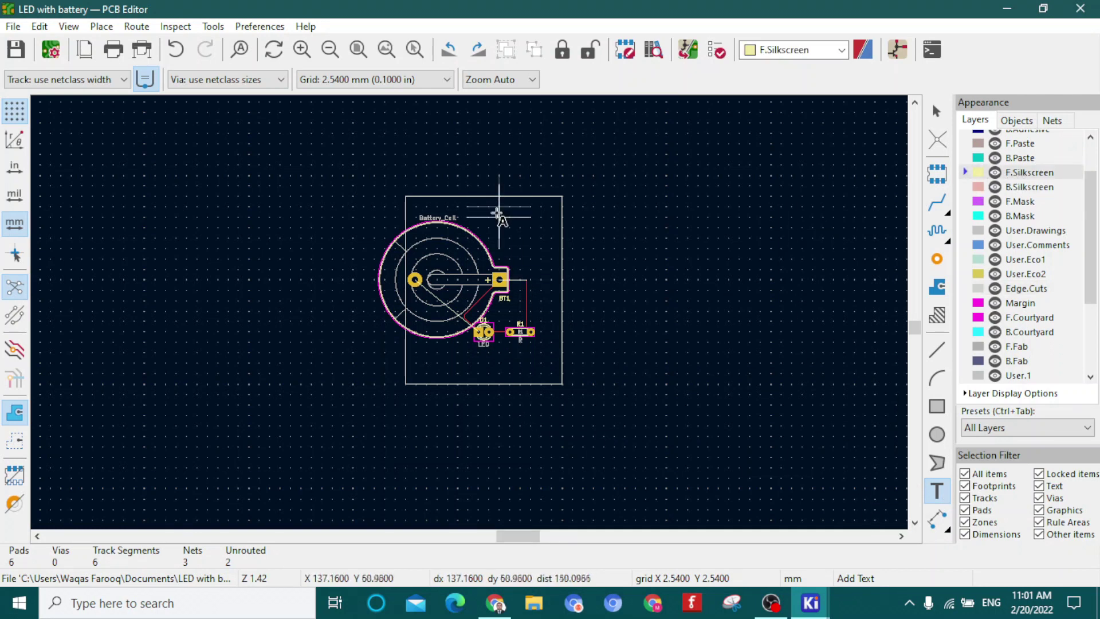
{"action": "left_click", "coordinate": [533, 242]}
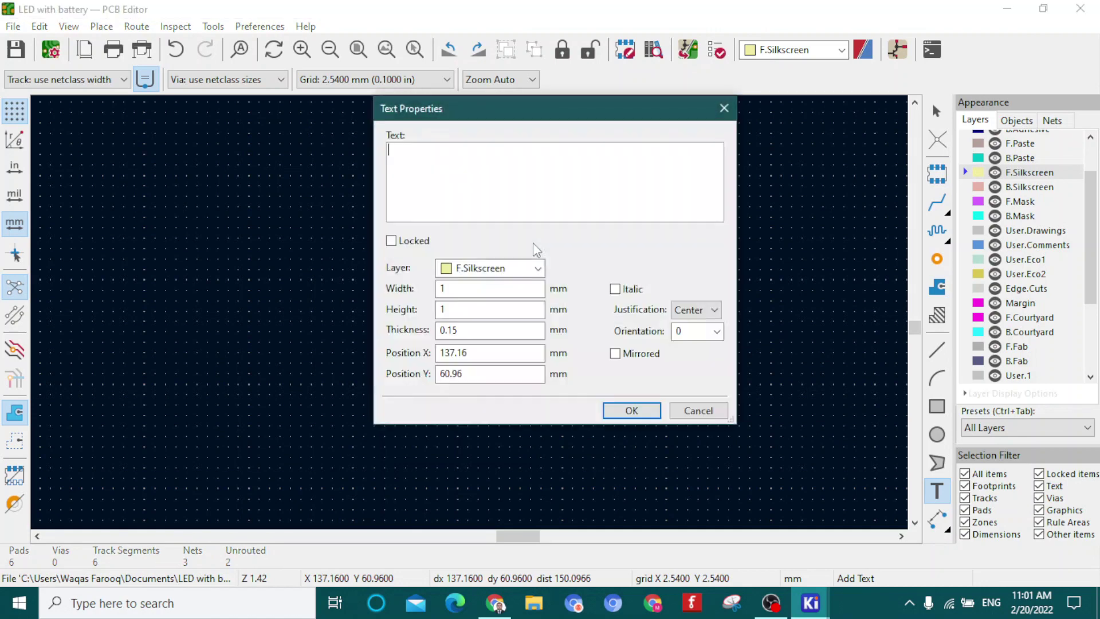
{"action": "type", "text": "led t"}
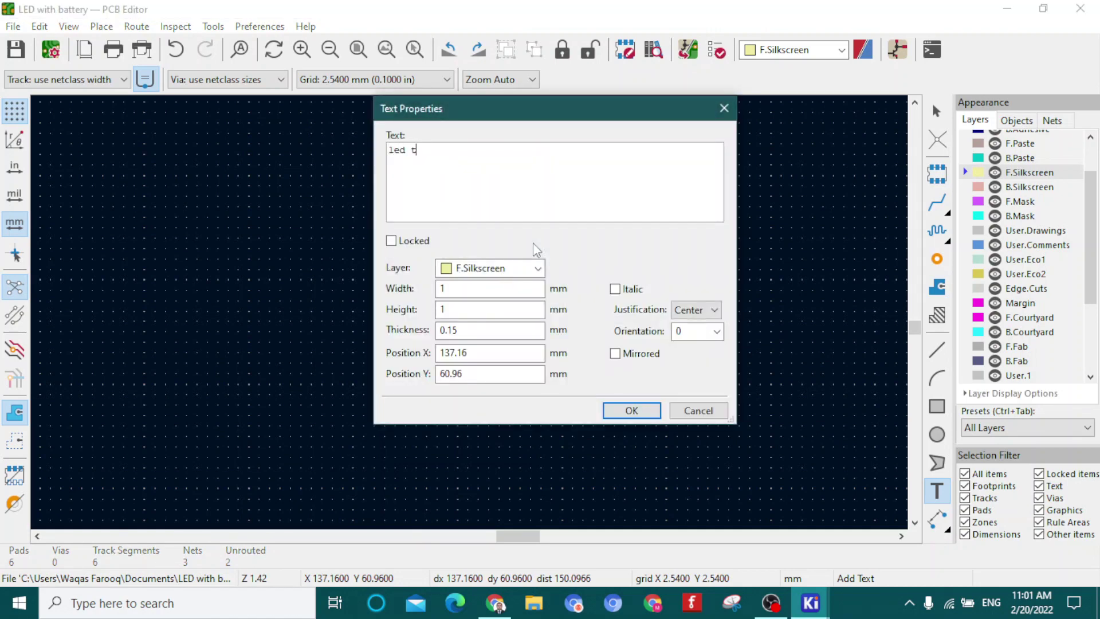
{"action": "type", "text": "utorial by waqas"}
{"action": "left_click", "coordinate": [631, 410]}
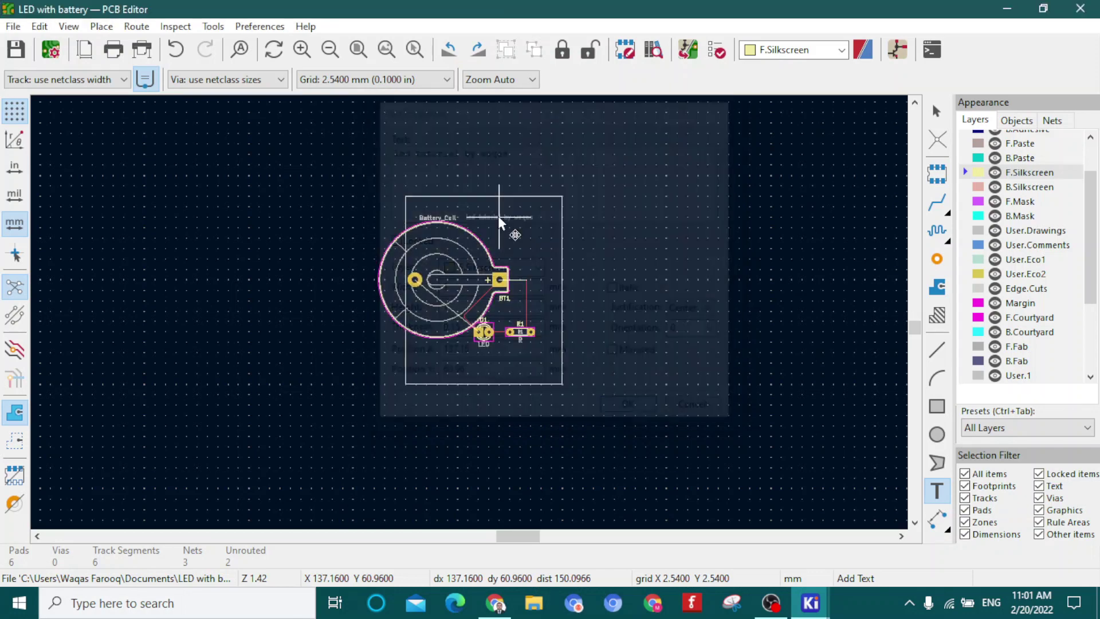
{"action": "left_click", "coordinate": [509, 217]}
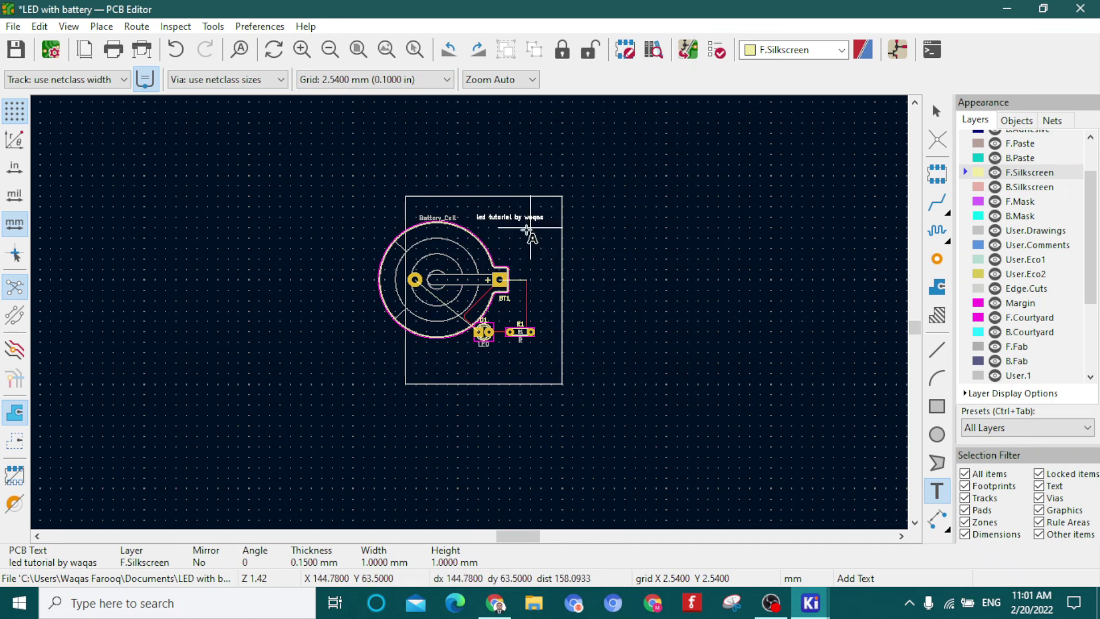
{"action": "left_click", "coordinate": [519, 216]}
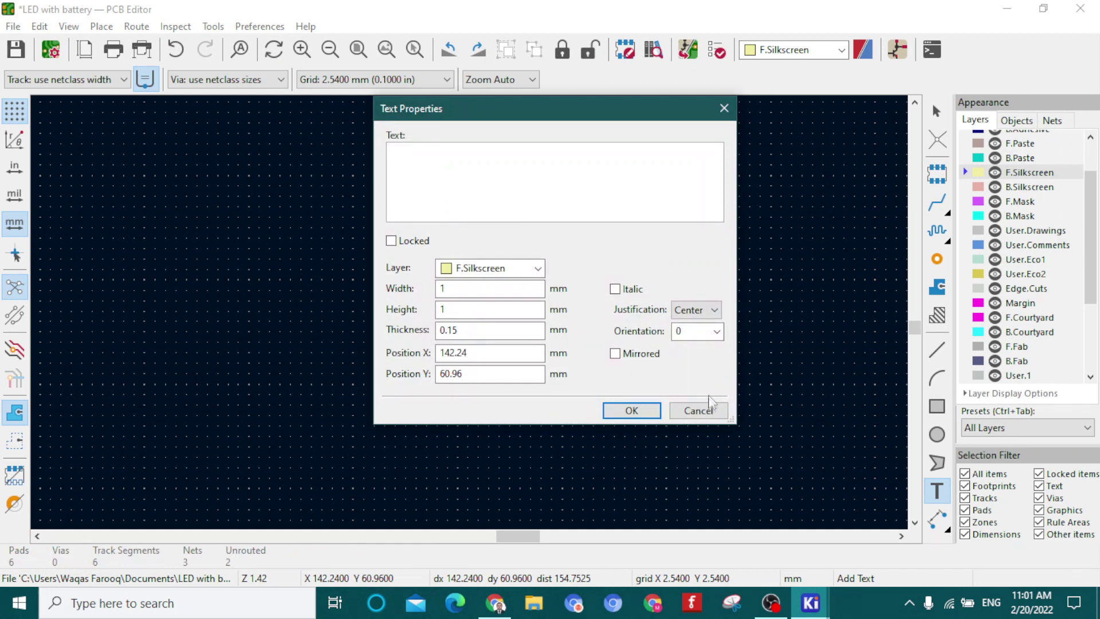
{"action": "left_click", "coordinate": [697, 410]}
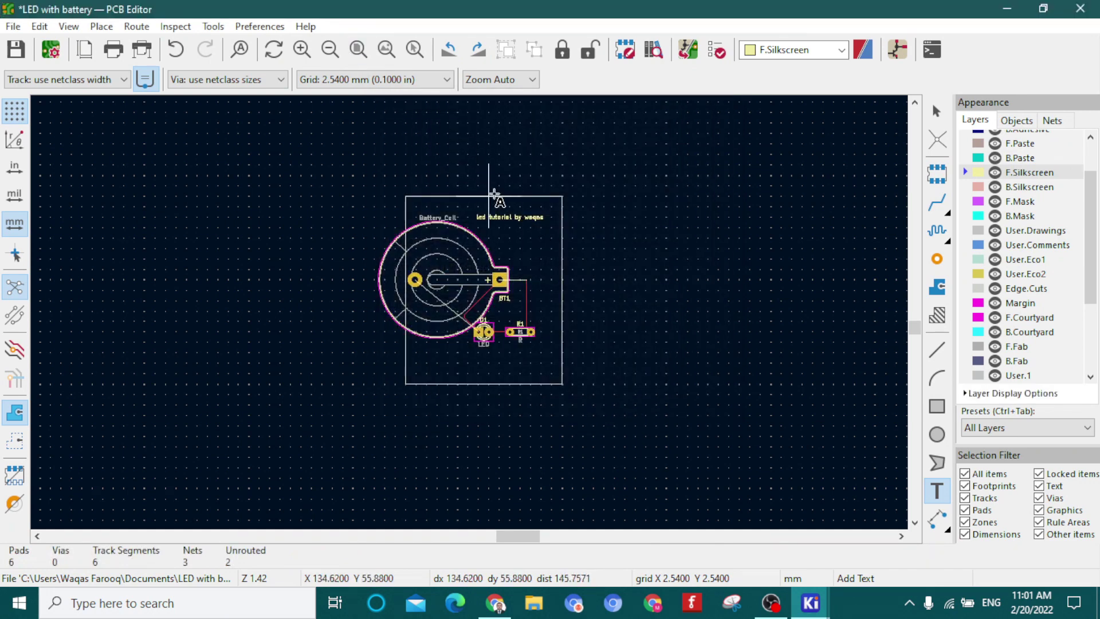
{"action": "right_click", "coordinate": [513, 215]}
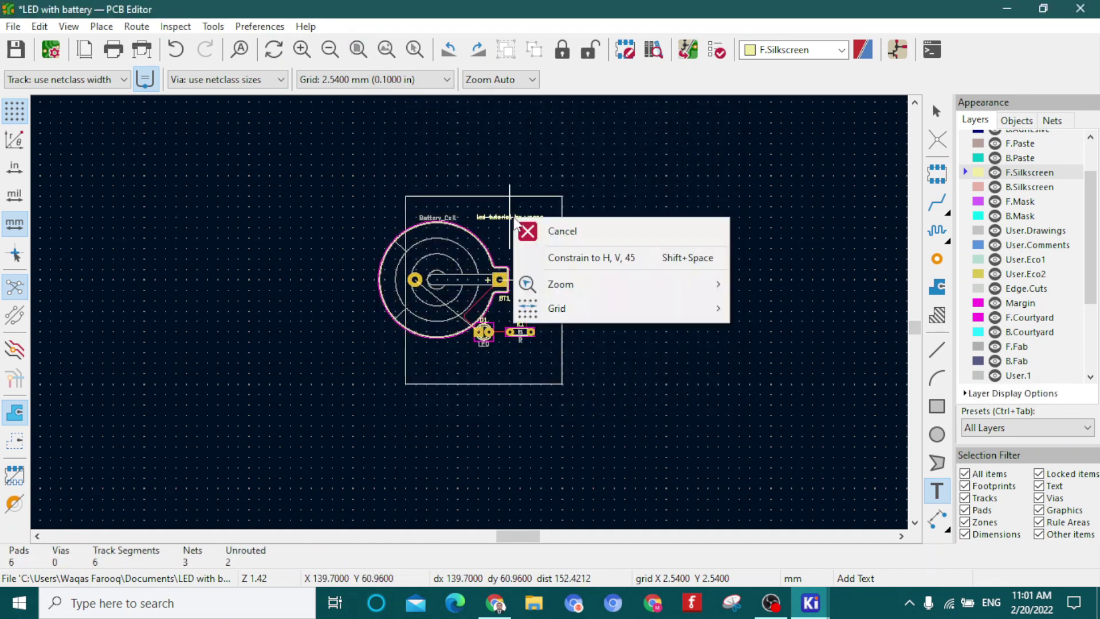
{"action": "left_click", "coordinate": [555, 232]}
{"action": "left_click", "coordinate": [524, 214]}
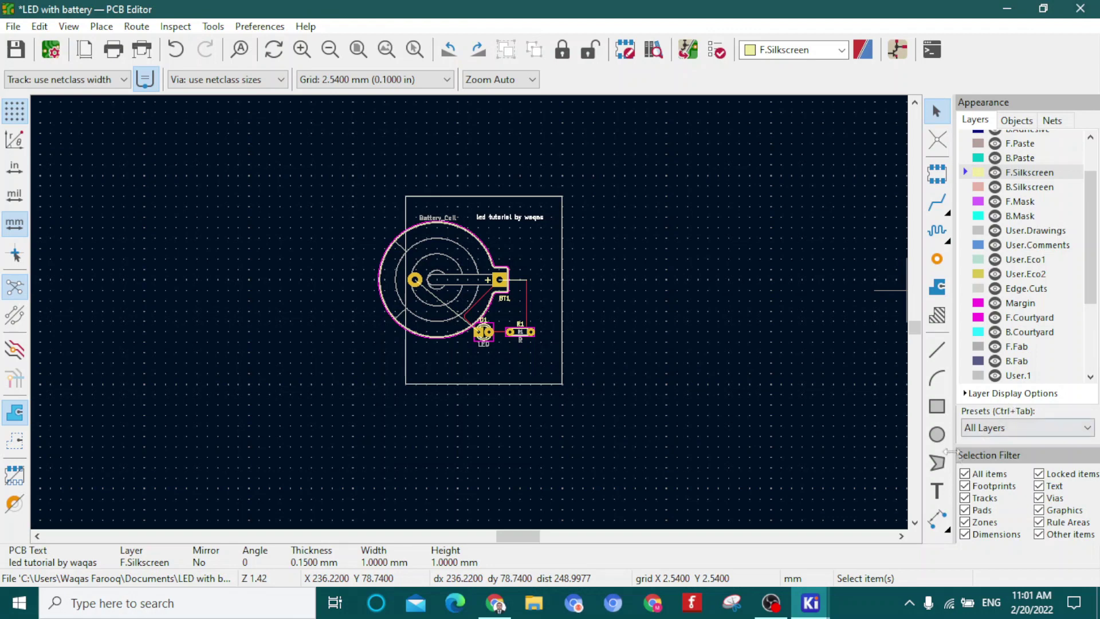
Add a second F.Silkscreen text, "LED Tutorial by" plus the author's first name, with width 2 mm, below the LED and resistor near the bottom edge
{"action": "left_click", "coordinate": [935, 497]}
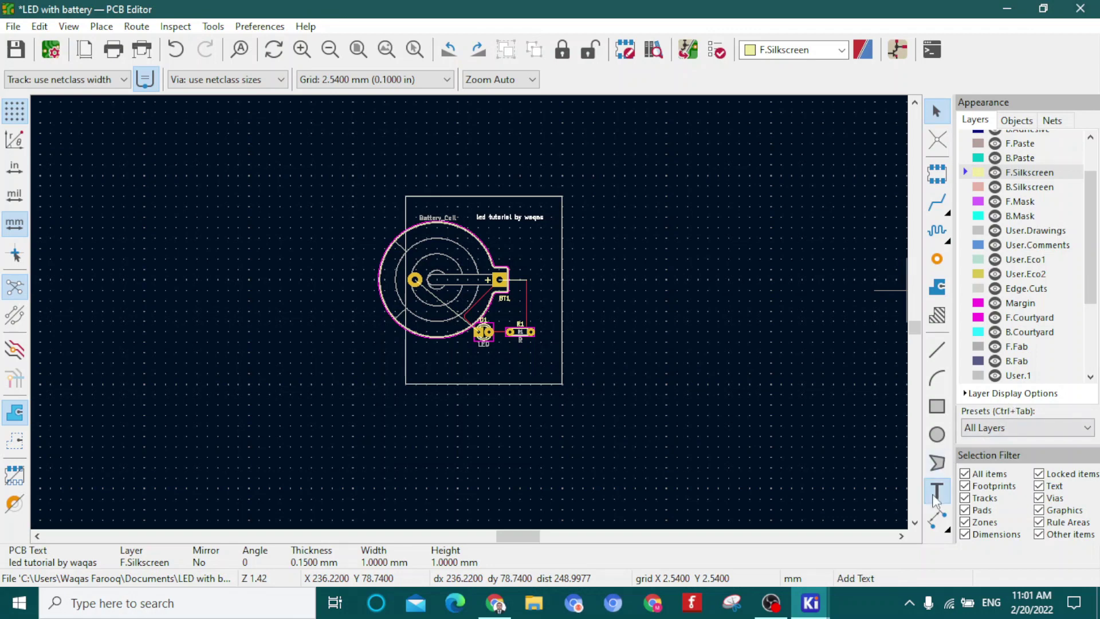
{"action": "left_click", "coordinate": [521, 214]}
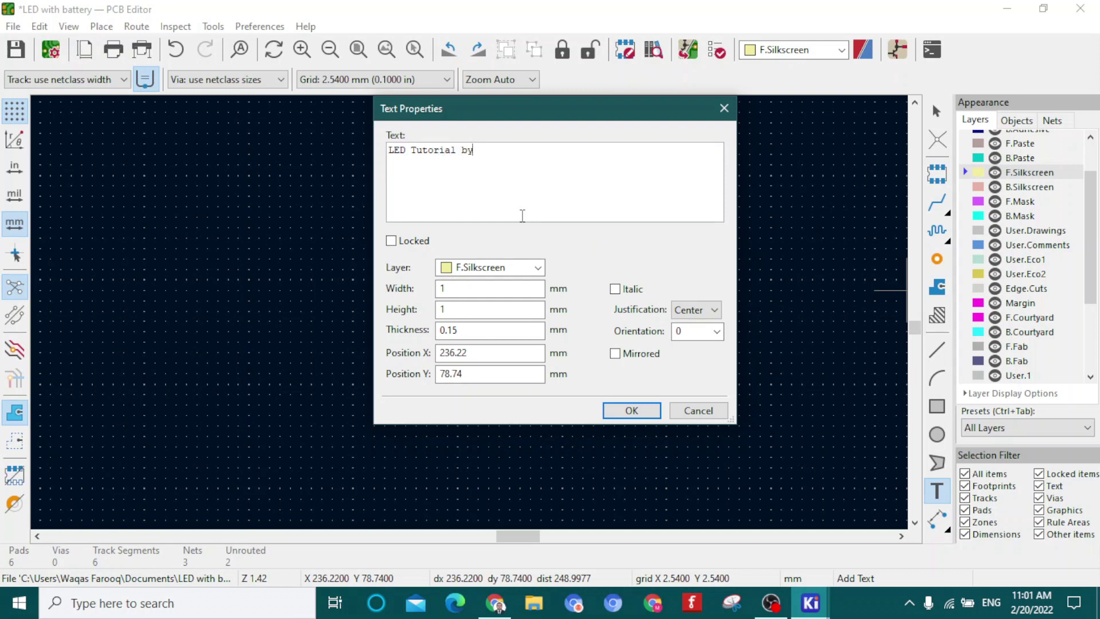
{"action": "type", "text": "Waqas"}
{"action": "left_click", "coordinate": [688, 317]}
{"action": "left_click", "coordinate": [690, 334]}
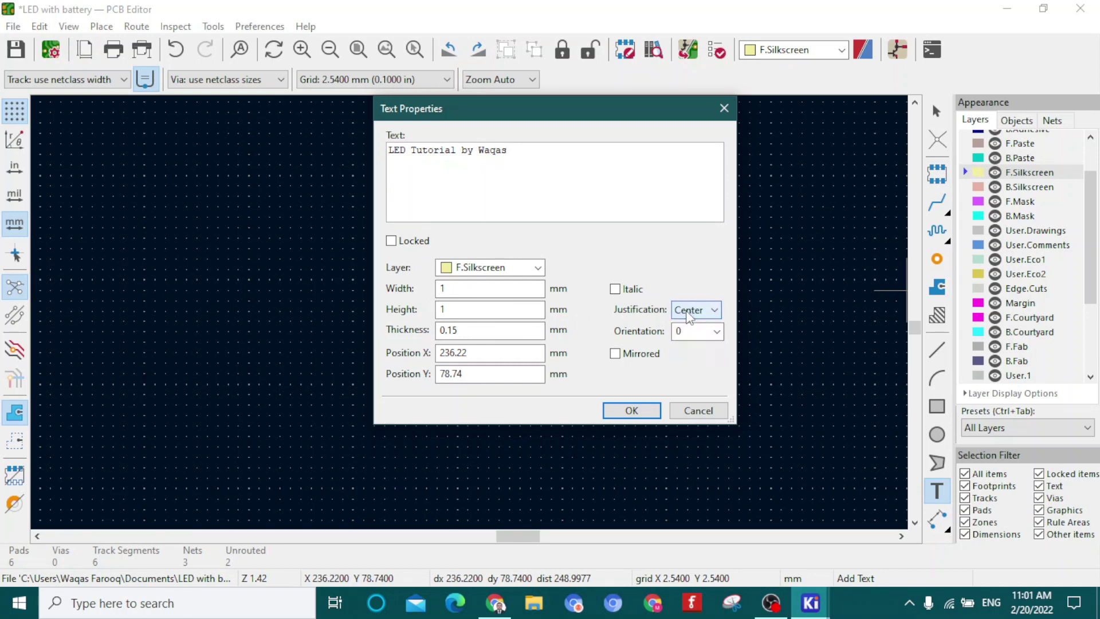
{"action": "left_click", "coordinate": [499, 268]}
{"action": "key", "text": "Escape"}
{"action": "left_click", "coordinate": [457, 289]}
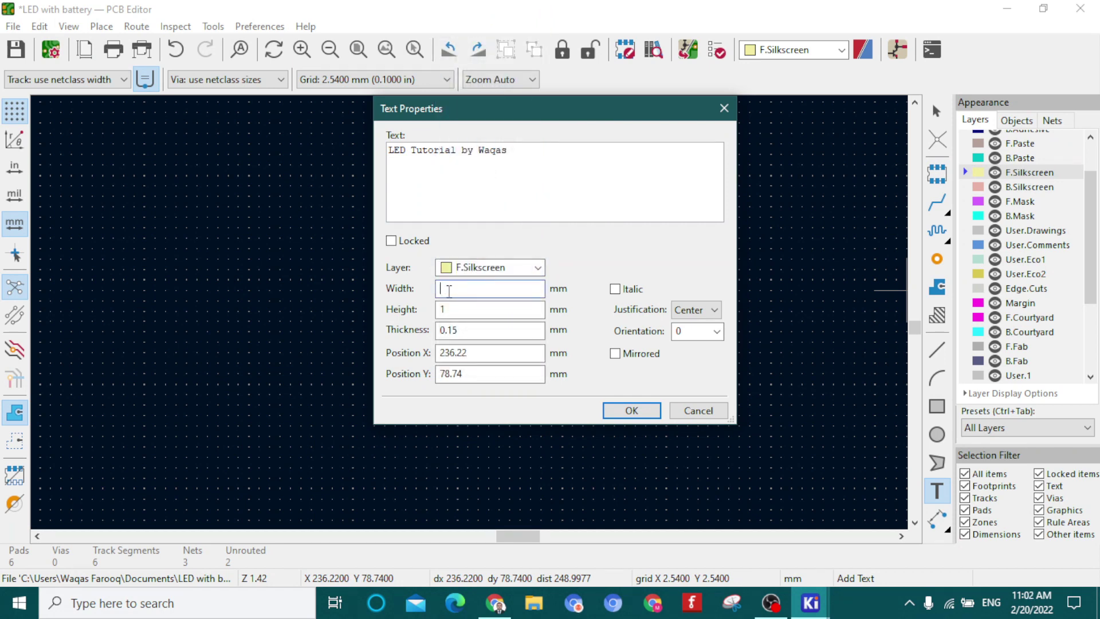
{"action": "key", "text": "Return"}
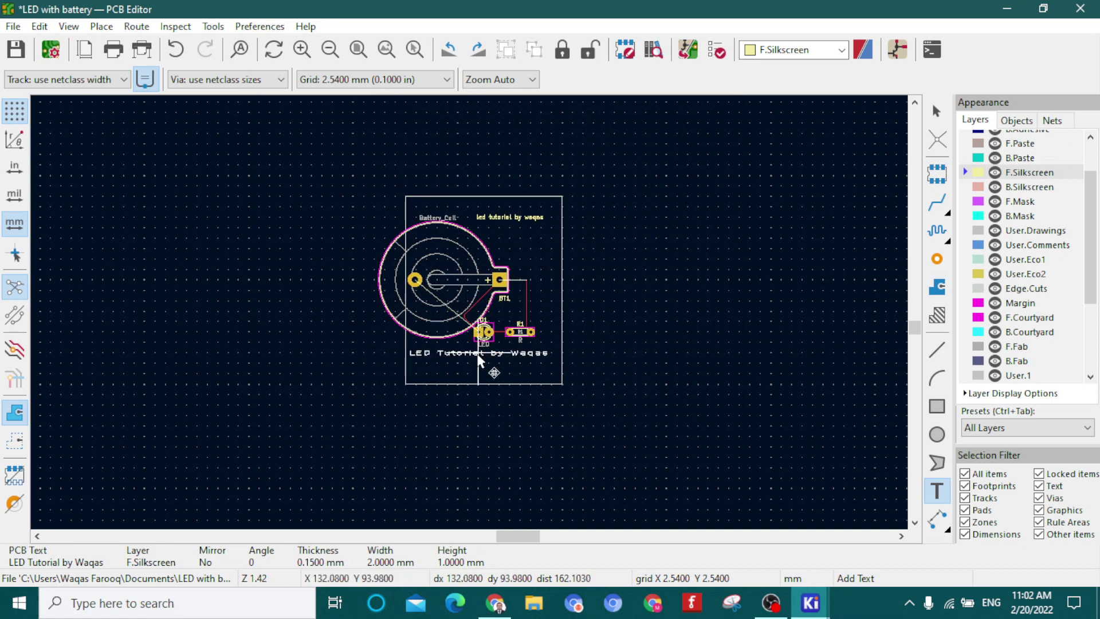
{"action": "left_click", "coordinate": [478, 363]}
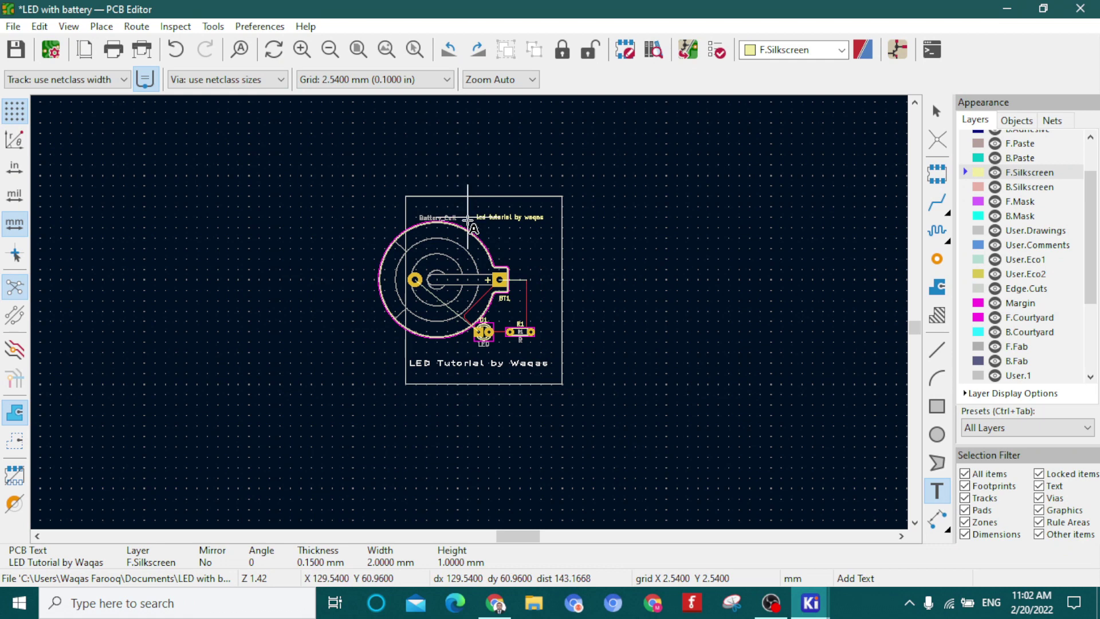
Open the board in the 3D viewer and examine both silkscreen texts from the front and at a tilt
{"action": "left_click", "coordinate": [69, 26]}
{"action": "left_click", "coordinate": [89, 92]}
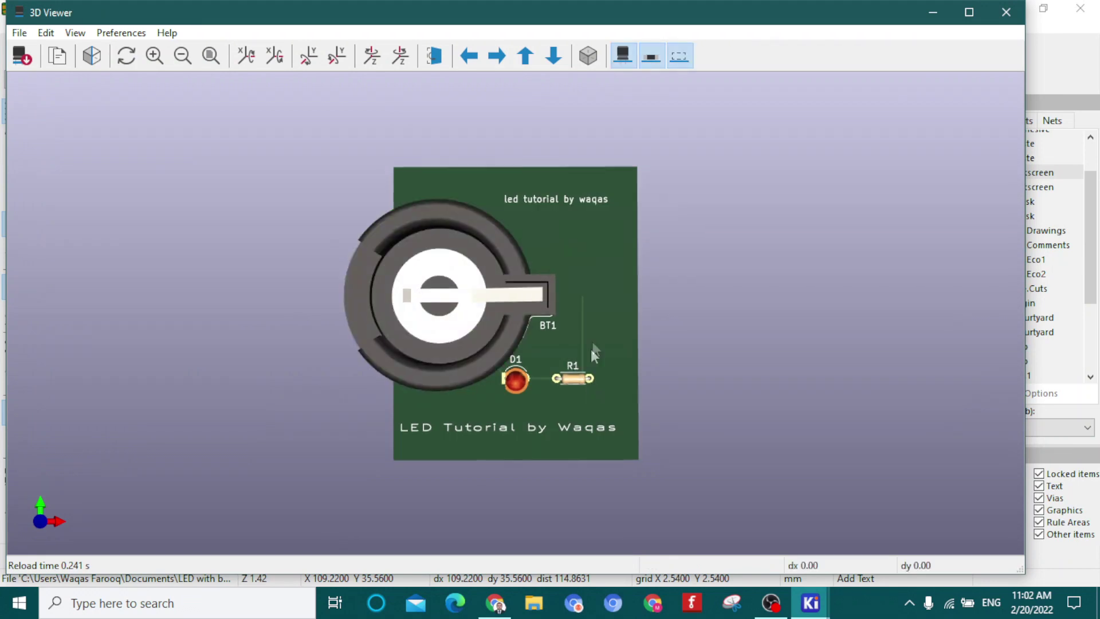
{"action": "left_click_drag", "start_coordinate": [472, 437], "coordinate": [550, 388]}
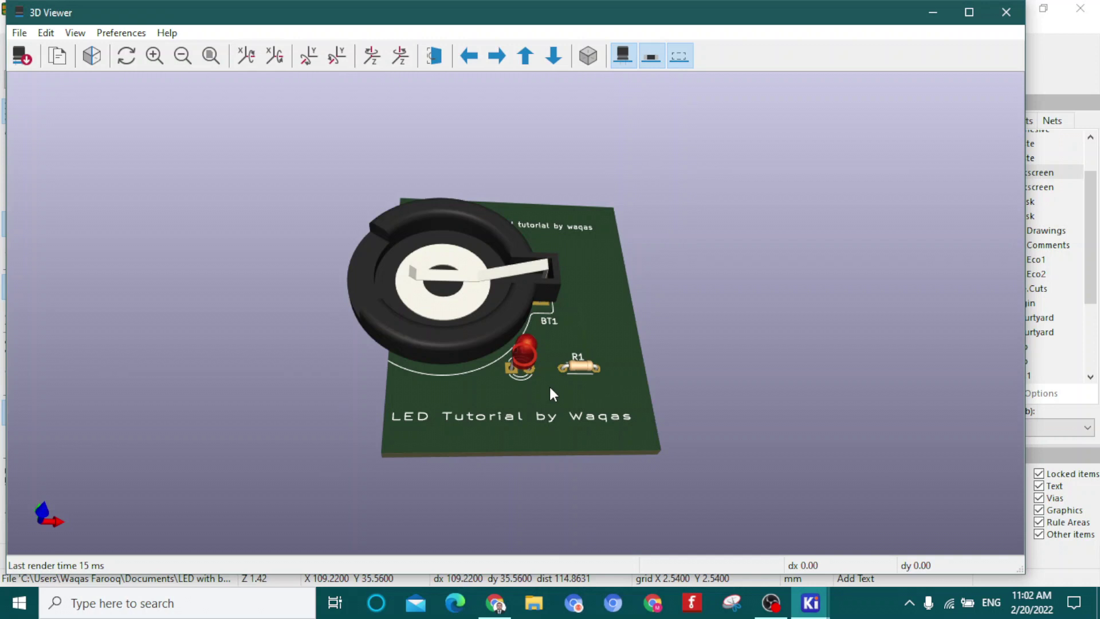
{"action": "left_click", "coordinate": [774, 603]}
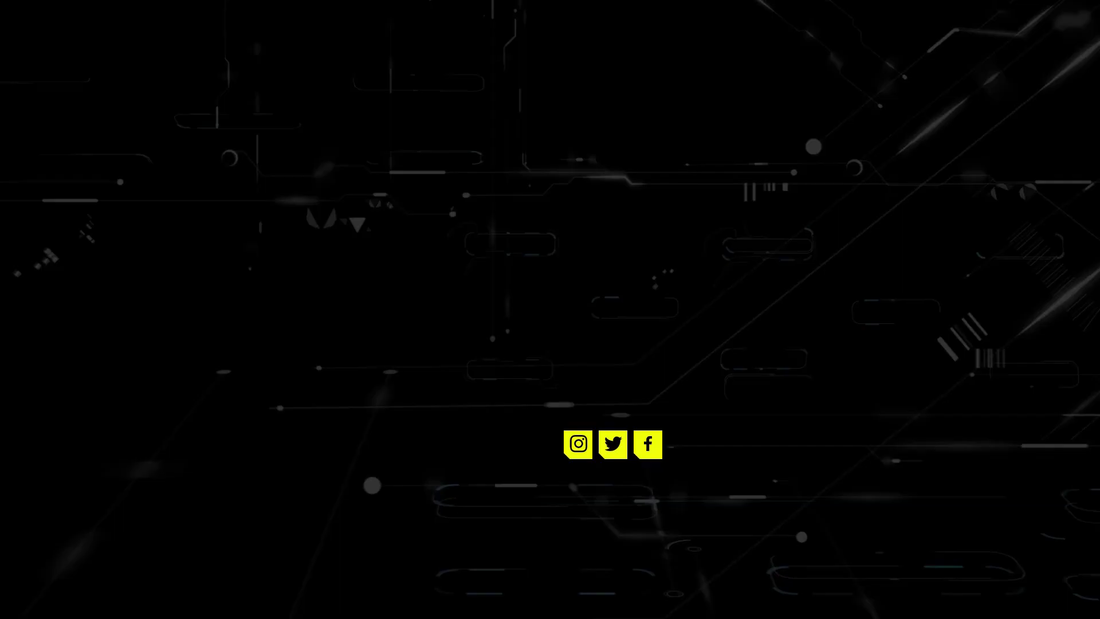